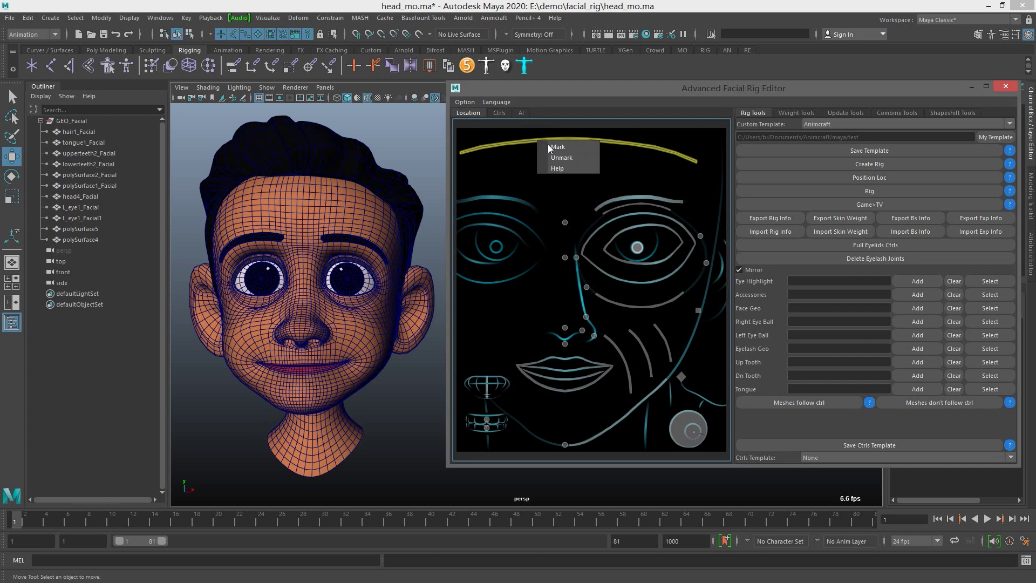
Open the help for the forehead guide line and review the manual's reference images for marking facial lines, then return to Maya.
click(564, 169)
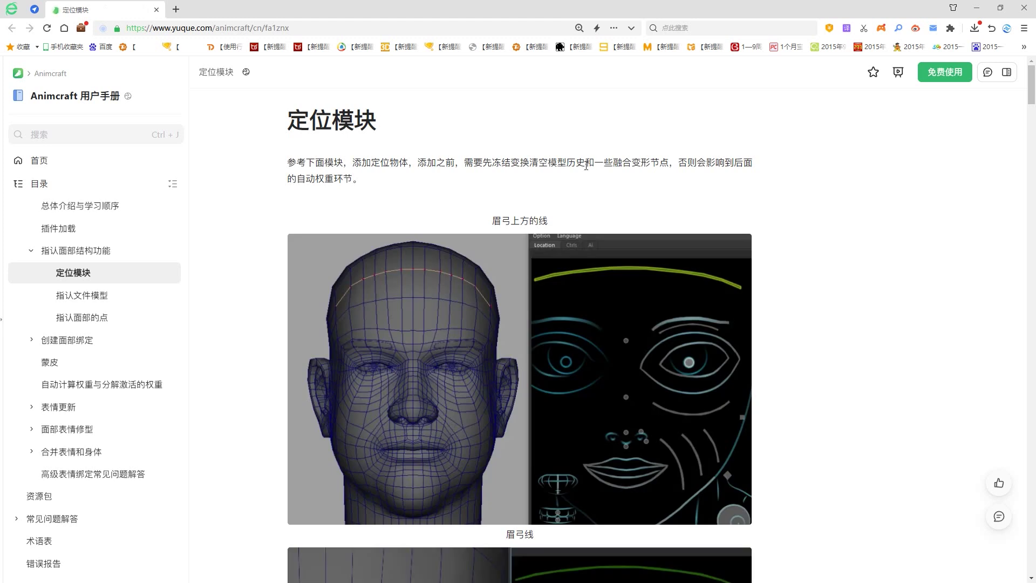
scroll(731, 190, down, 6)
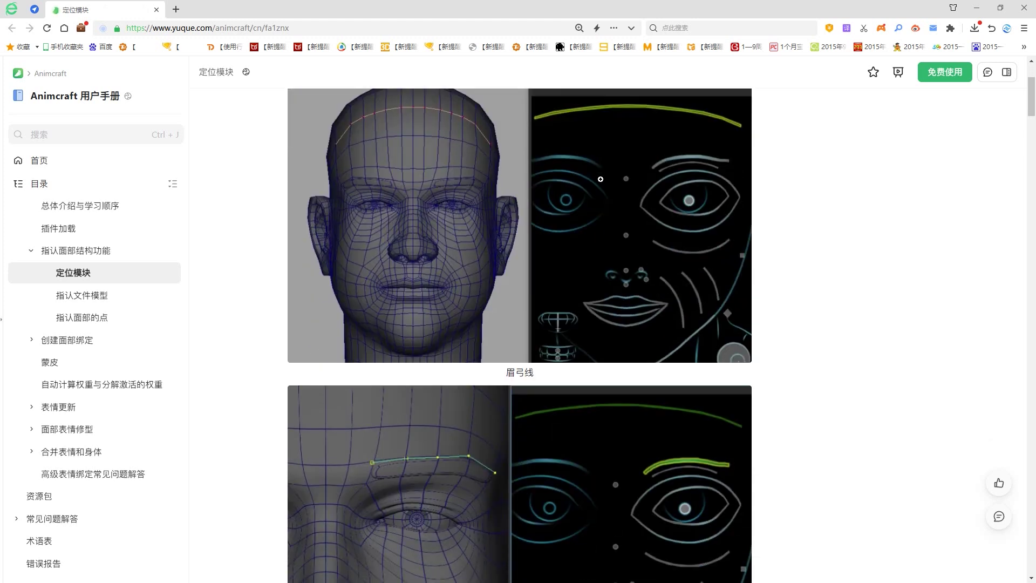
scroll(520, 335, down, 5)
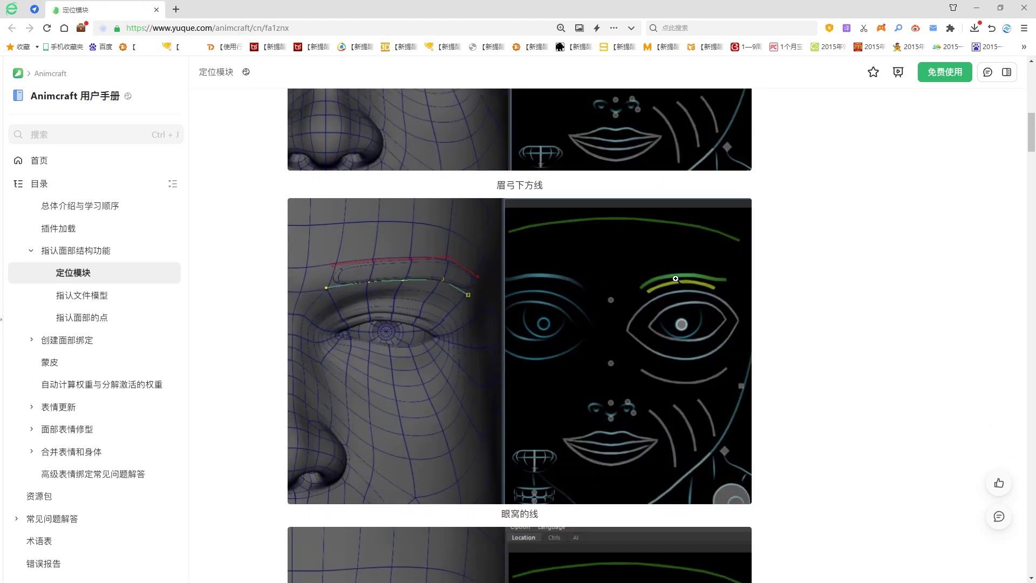
scroll(538, 284, down, 15)
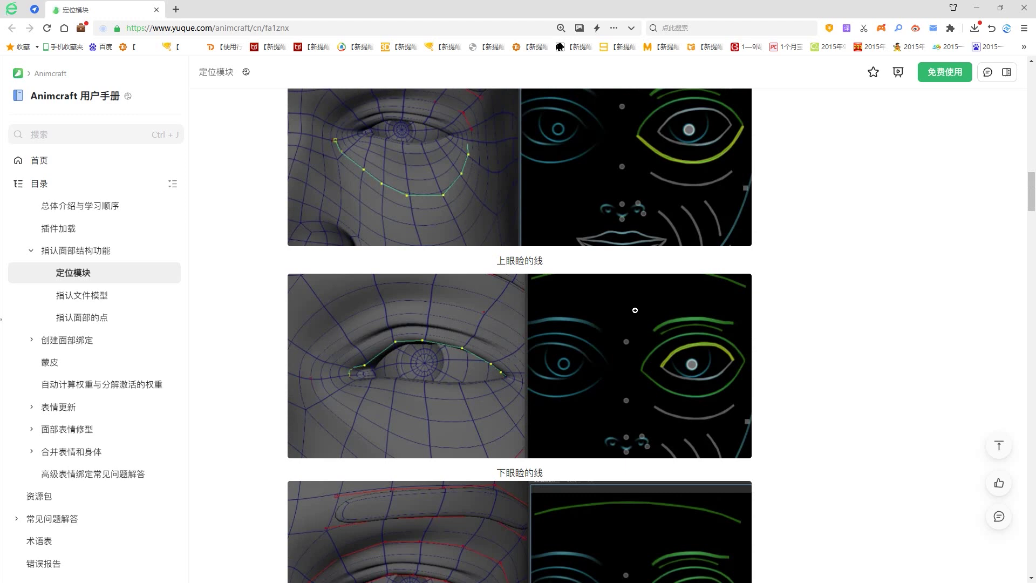
scroll(635, 304, down, 9)
scroll(636, 301, down, 20)
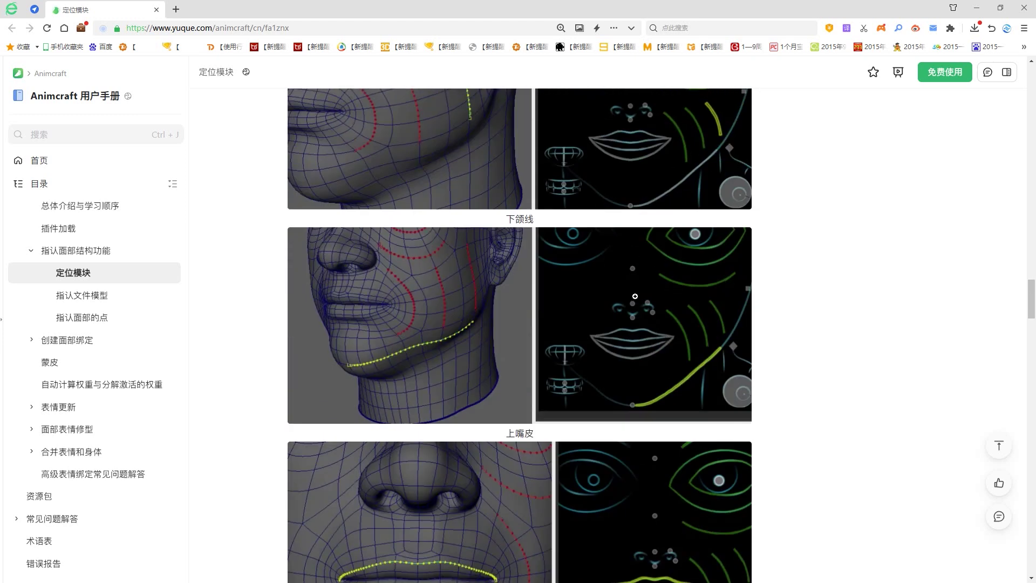
scroll(646, 287, down, 15)
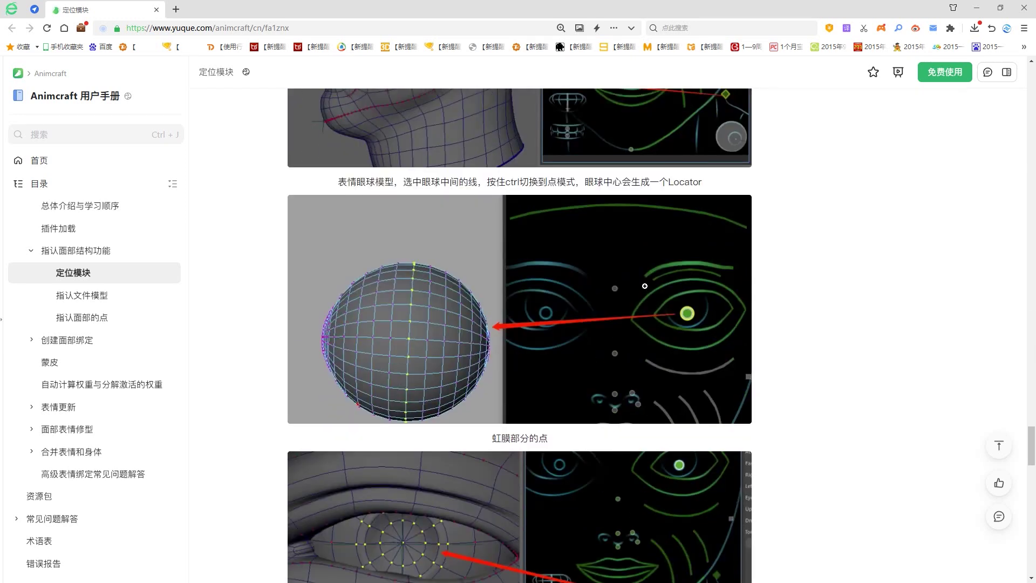
click(977, 8)
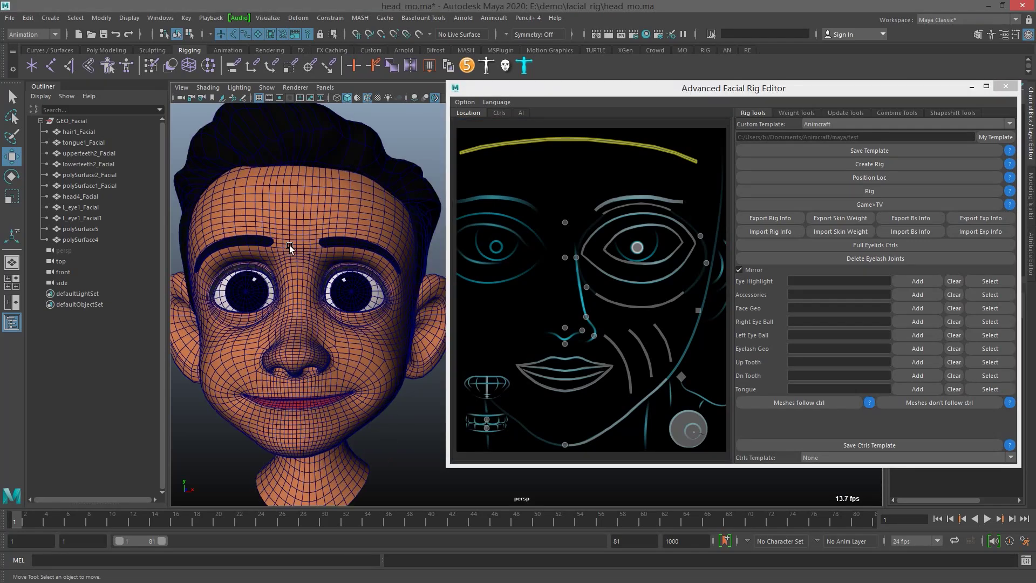
Move the Advanced Facial Rig Editor clear of the face and switch the head mesh to edge selection.
drag(539, 97, 668, 122)
alt+drag(513, 213, 394, 232)
key(q)
click(466, 226)
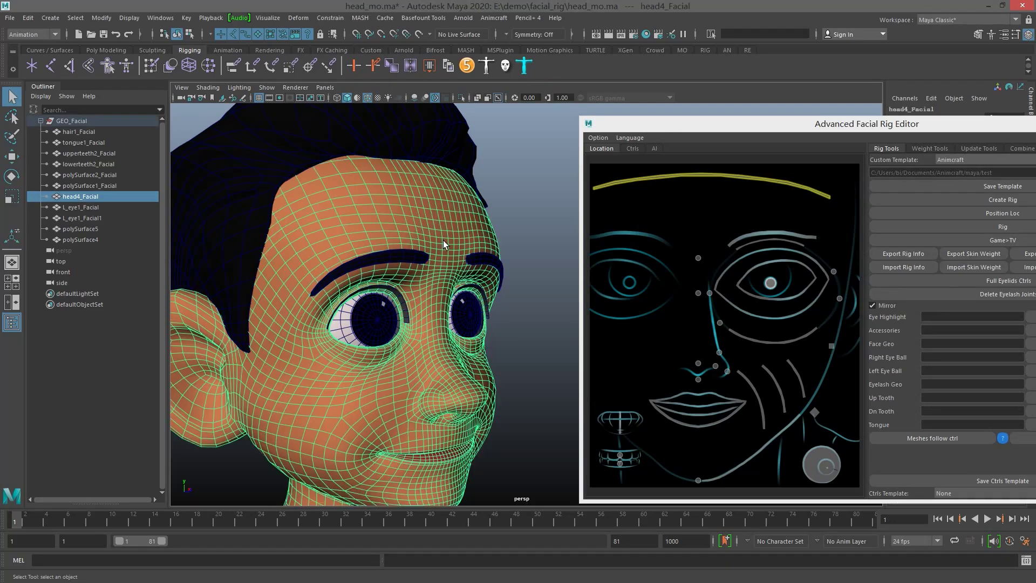
alt+drag(421, 228, 373, 206)
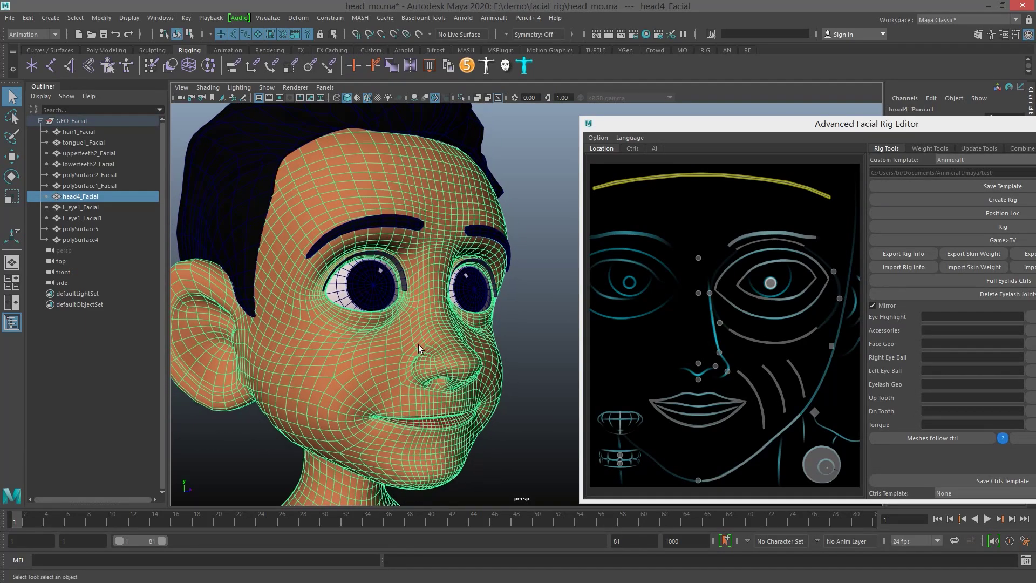
alt+drag(420, 344, 419, 318)
right_drag(424, 240, 418, 196)
Select the edge line across the upper forehead from temple to temple and mark it as the forehead guide line.
click(270, 216)
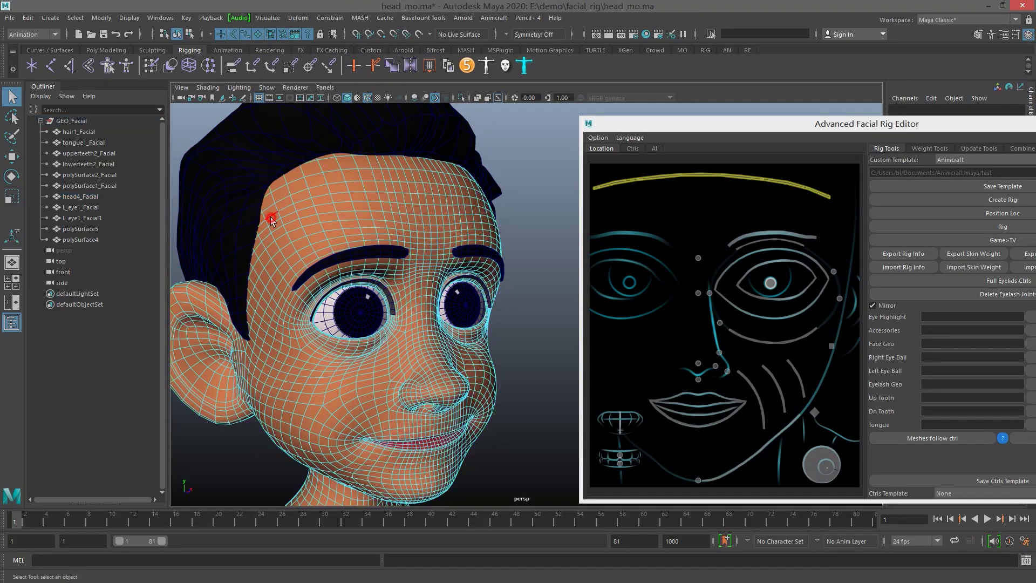
alt+drag(484, 221, 460, 227)
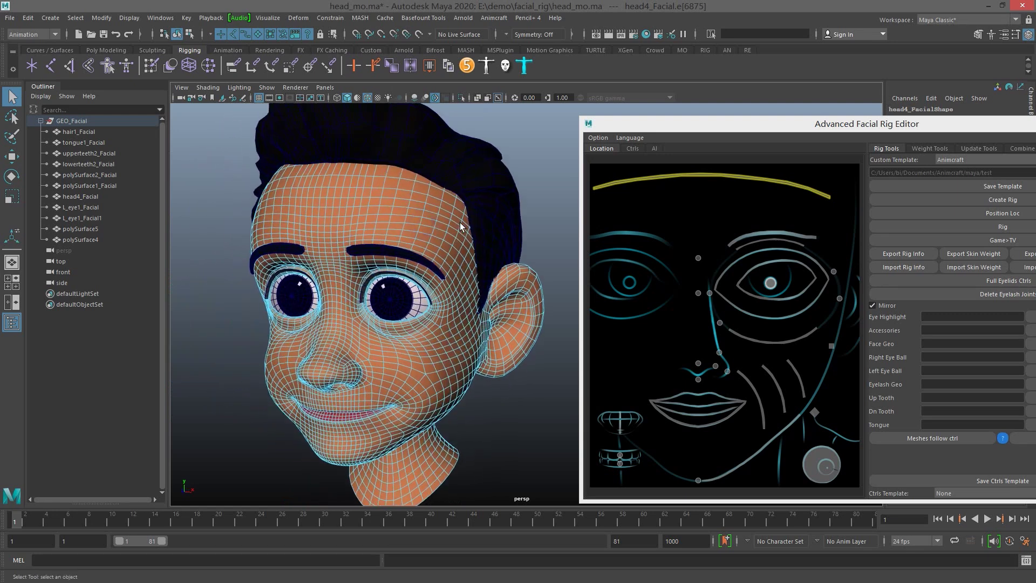
click(476, 237)
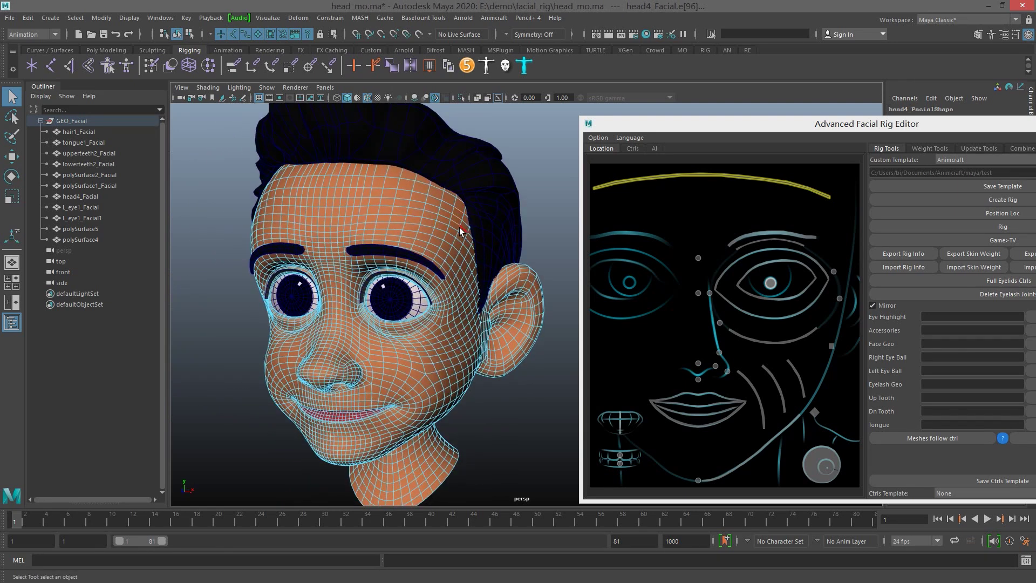
mouse_move(460, 230)
alt+mouse_down()
mouse_move(486, 241)
mouse_move(468, 234)
alt+mouse_up()
click(467, 234)
click(463, 220)
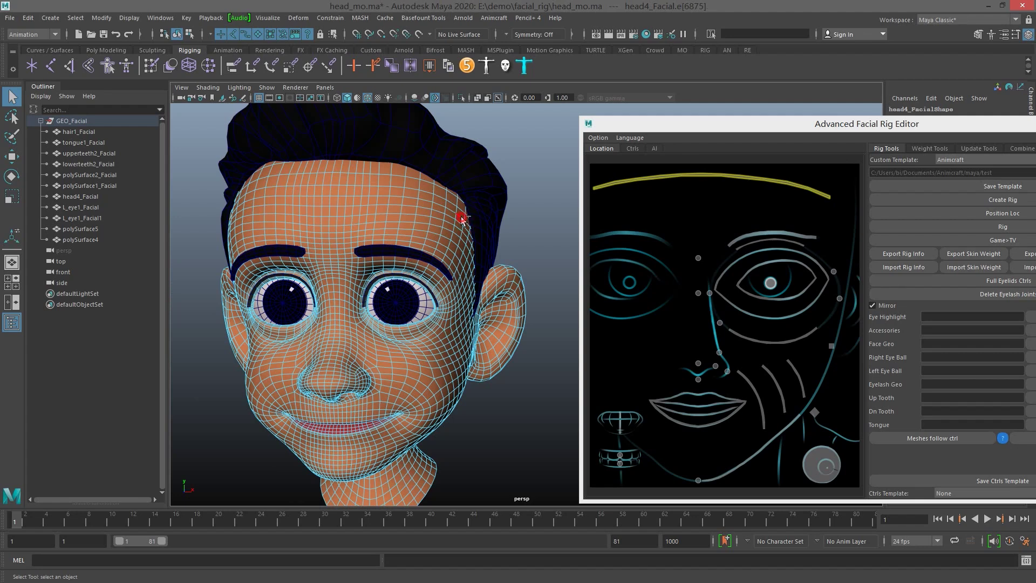
shift+double_click(481, 232)
alt+drag(407, 248, 468, 237)
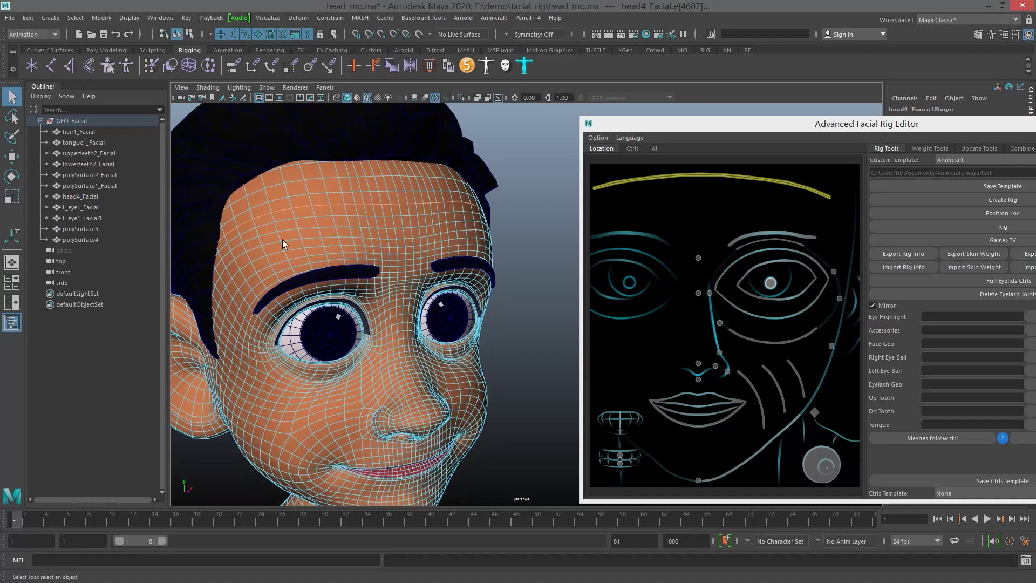
alt+drag(288, 230, 398, 204)
click(451, 211)
click(450, 209)
right_click(672, 179)
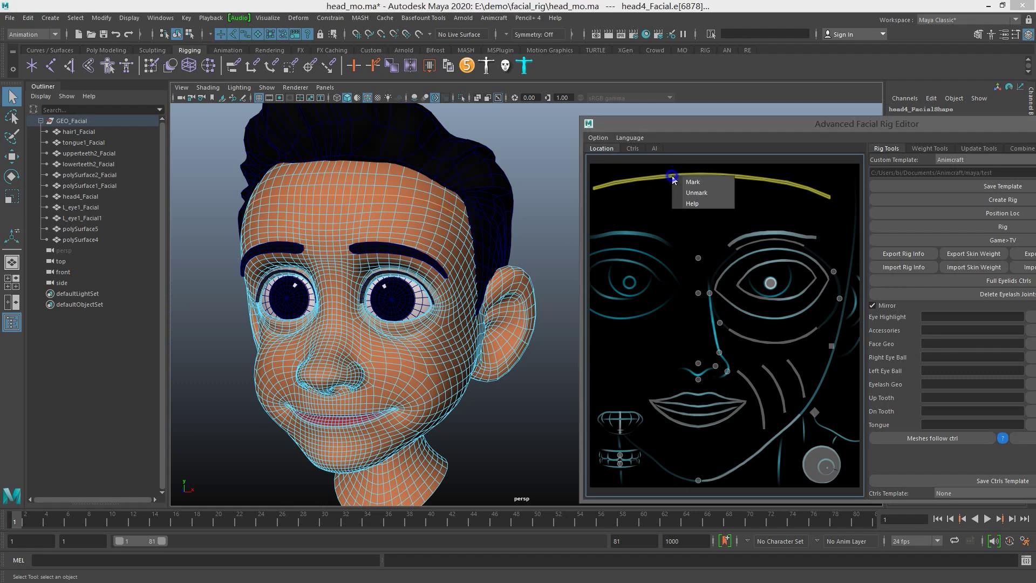
click(700, 184)
Select the head edges along the upper side of the character's left eyebrow and mark them as the upper brow line.
scroll(398, 238, up, 3)
alt+drag(400, 245, 335, 229)
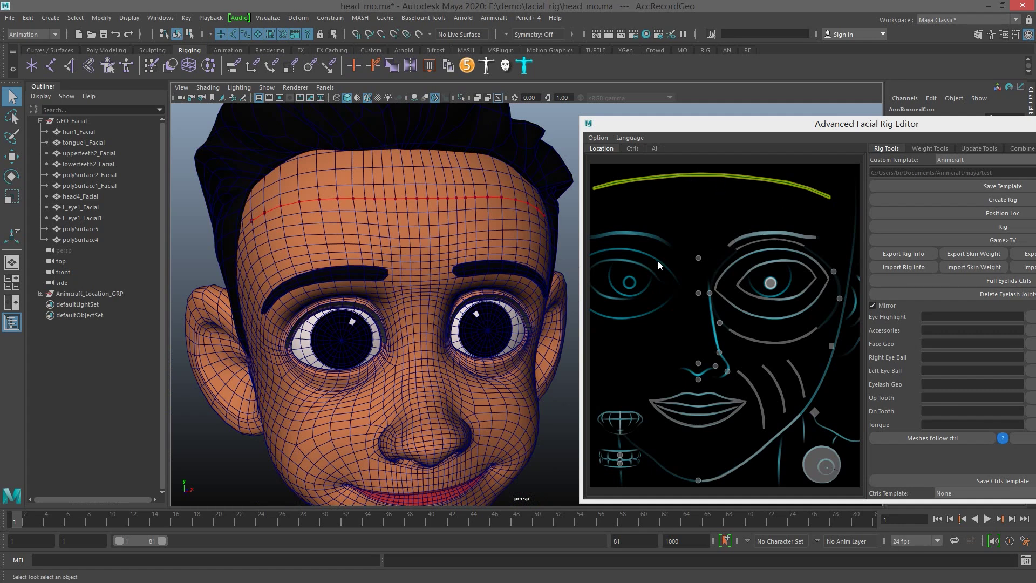
alt+drag(521, 244, 499, 201)
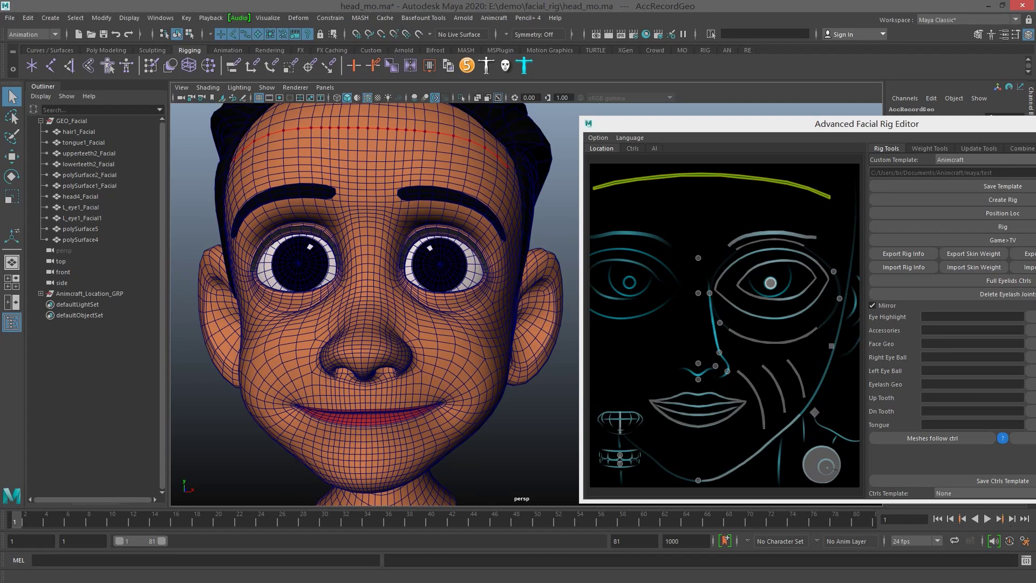
scroll(445, 218, up, 5)
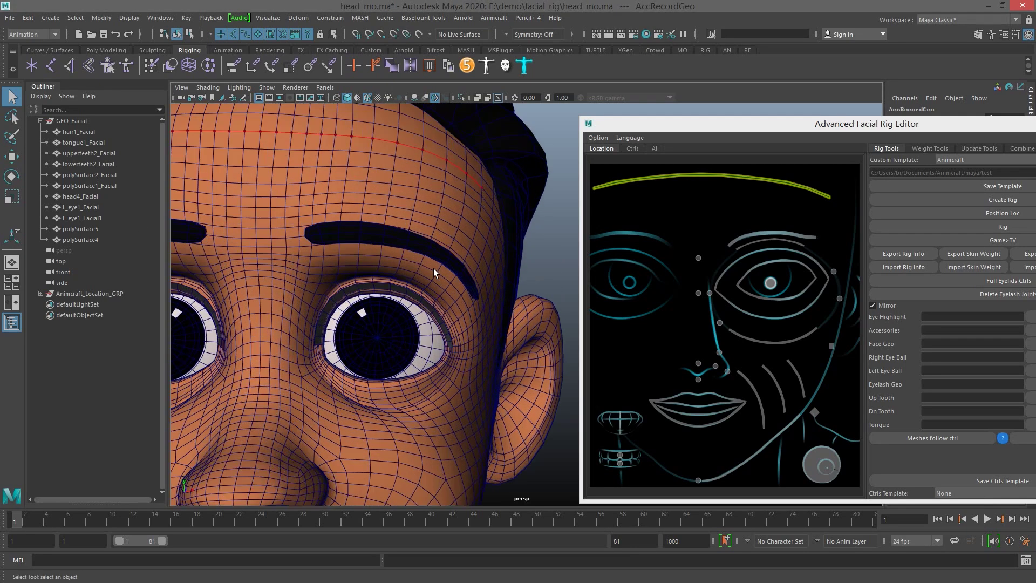
alt+middle_drag(424, 290, 412, 285)
click(384, 294)
right_drag(388, 300, 346, 225)
click(335, 233)
alt+drag(473, 256, 424, 242)
click(500, 286)
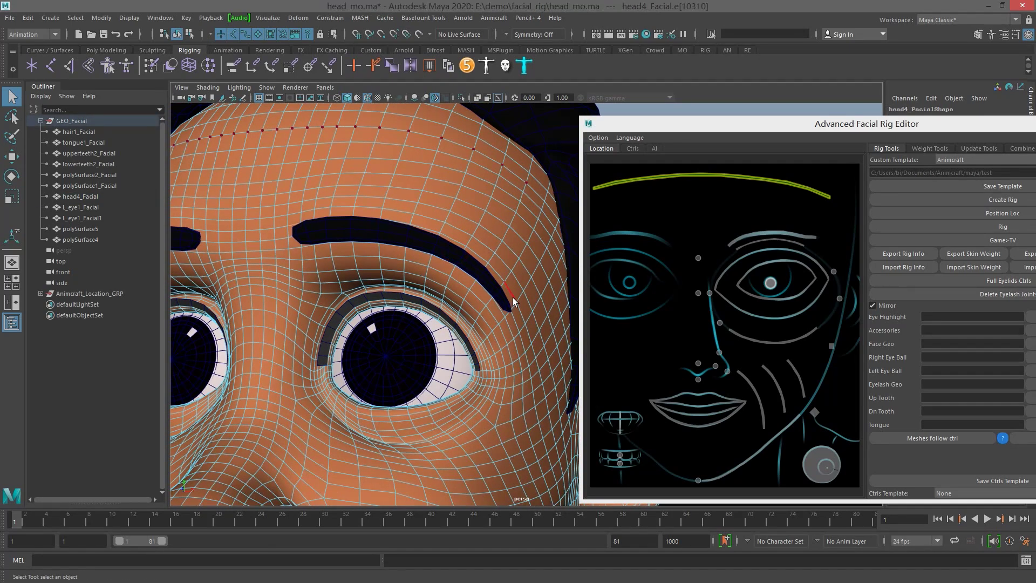
click(520, 313)
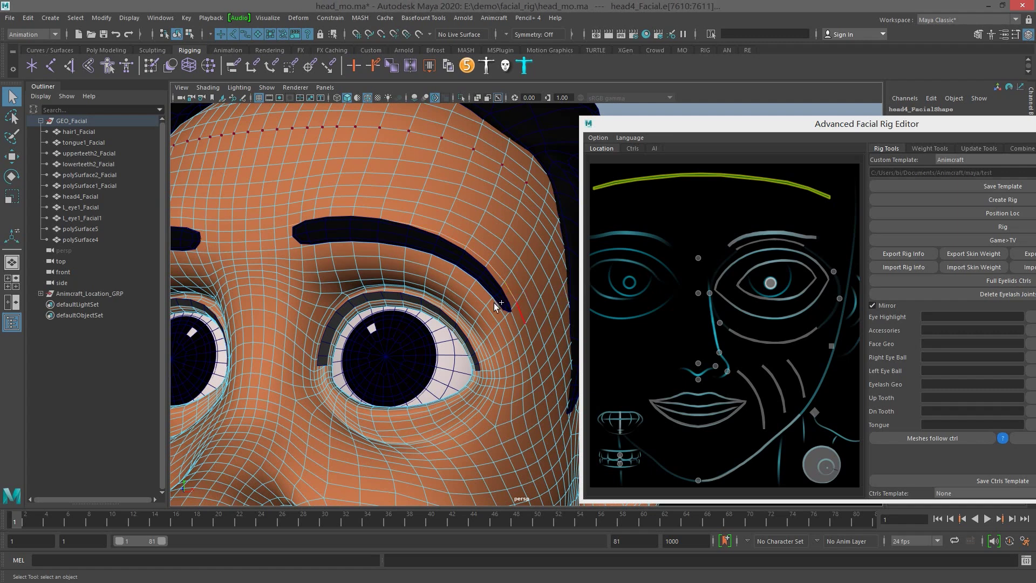
right_click(777, 234)
click(793, 240)
Select the head edges along the underside of the left eyebrow and mark them as the lower brow line.
alt+drag(440, 283, 293, 256)
key(F8)
right_drag(296, 258, 250, 257)
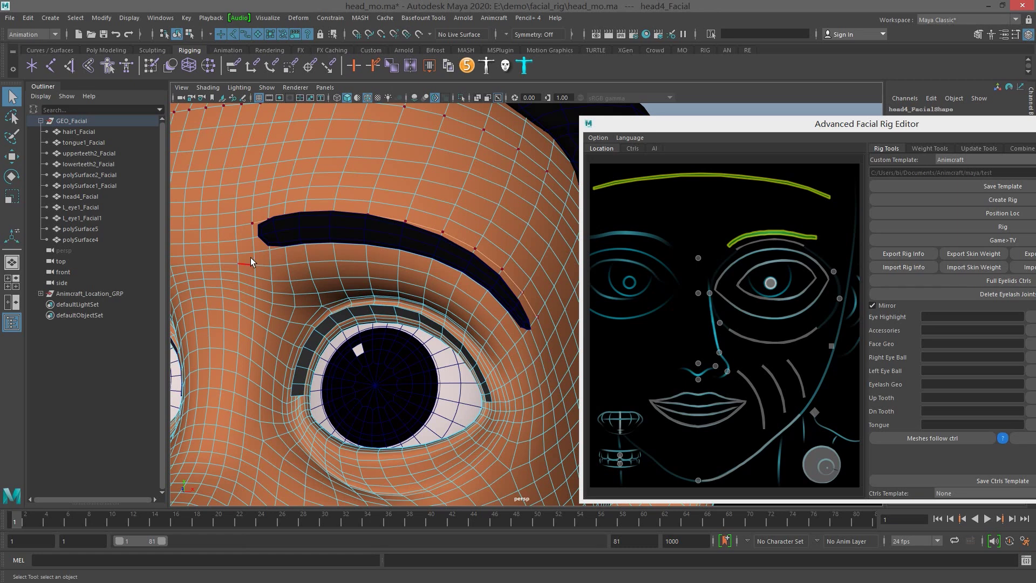
click(518, 322)
double_click(518, 328)
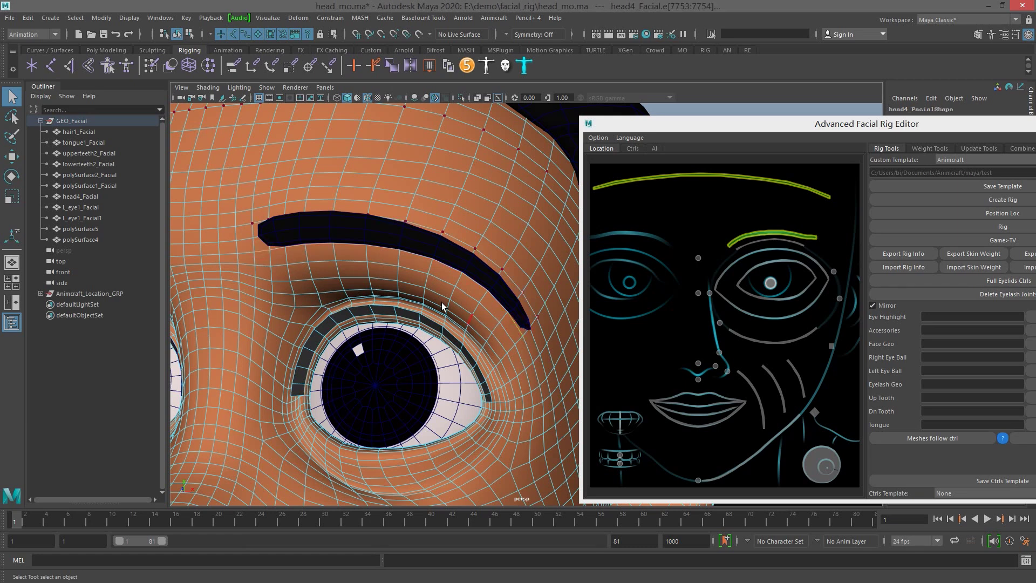
alt+drag(445, 309, 378, 238)
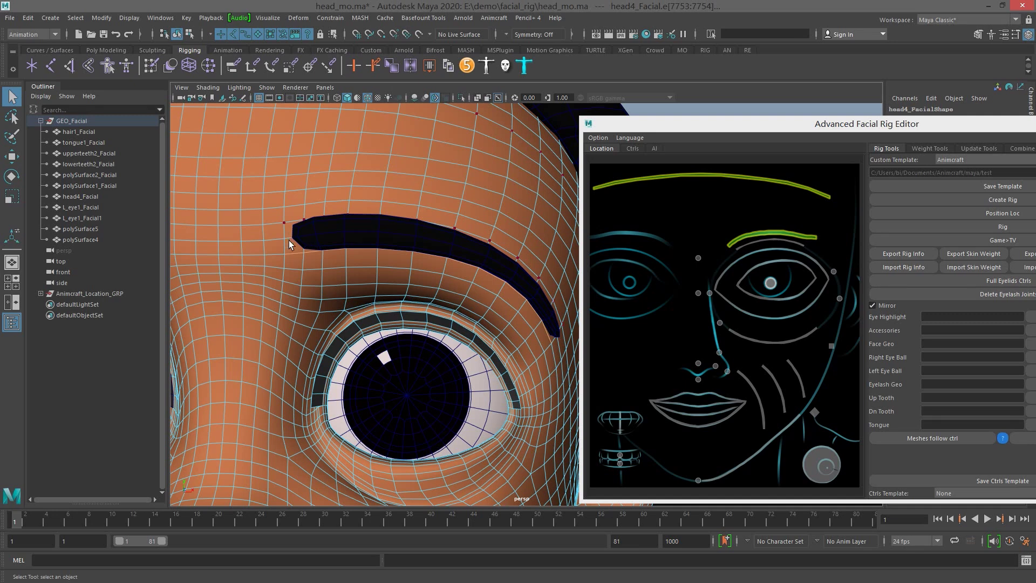
right_click(772, 240)
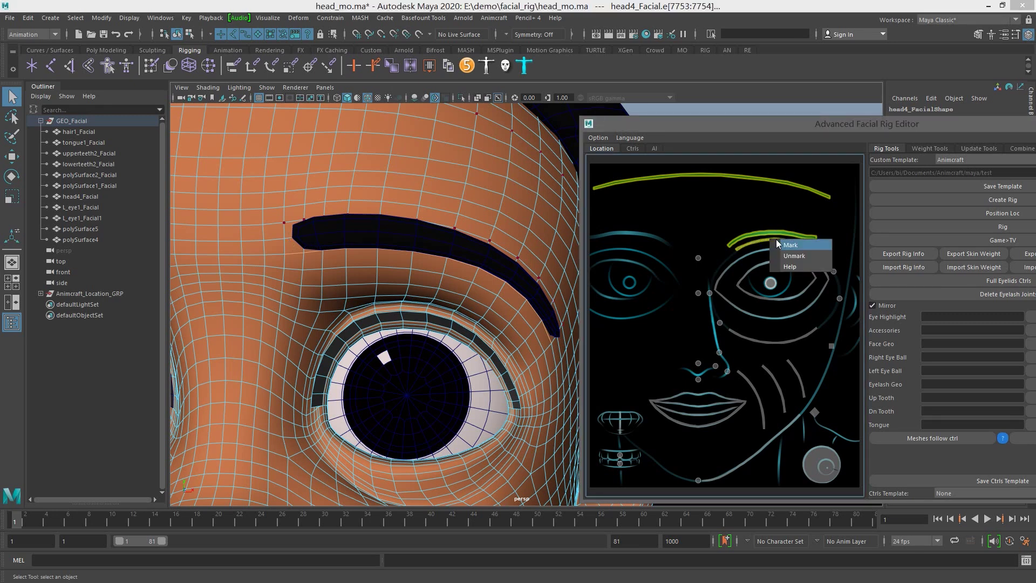
click(818, 245)
Select the upper part of the outer edge loop around the left eye and mark it as the upper eye socket line.
alt+drag(428, 325, 346, 228)
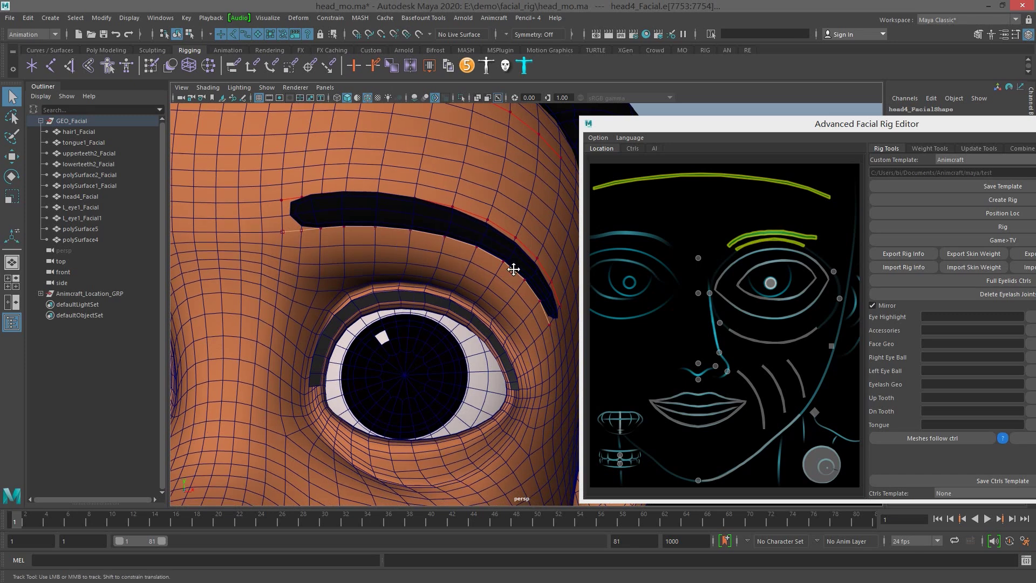
alt+drag(511, 278, 506, 249)
alt+middle_drag(483, 260, 459, 190)
alt+right_drag(458, 190, 472, 222)
alt+middle_drag(471, 220, 493, 261)
alt+drag(456, 215, 480, 192)
click(498, 221)
right_drag(498, 221, 497, 171)
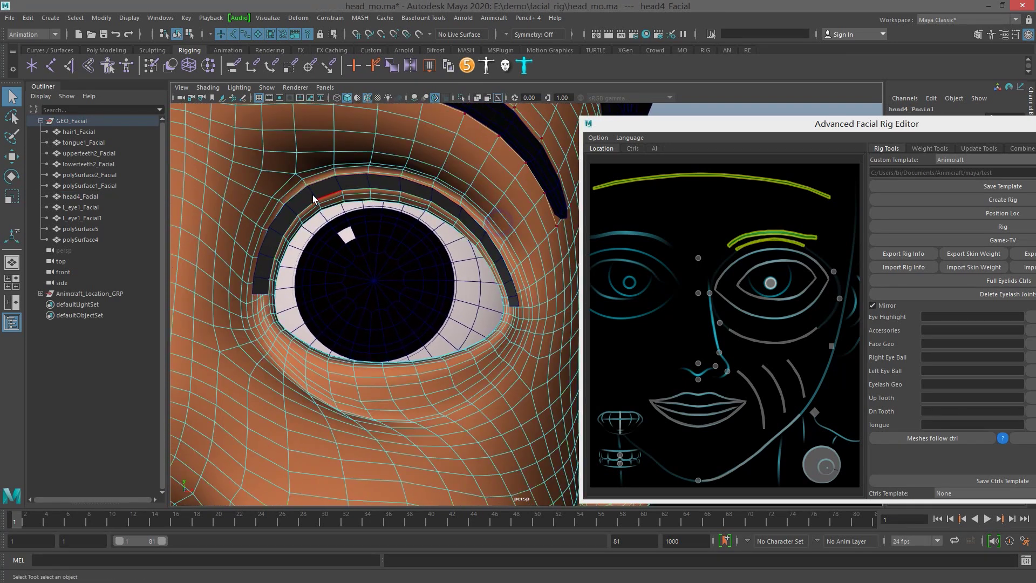
click(317, 172)
click(317, 173)
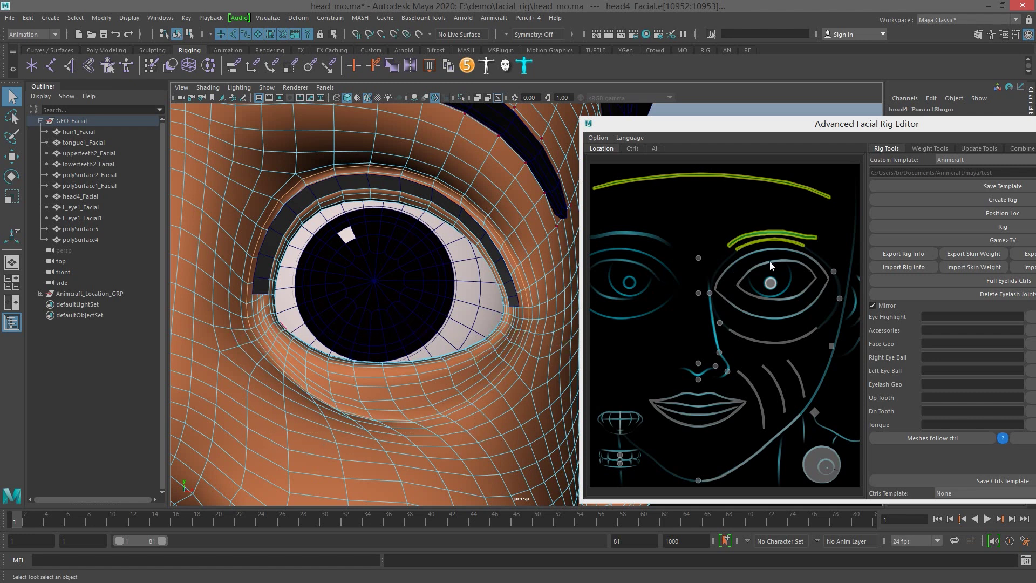
right_click(748, 254)
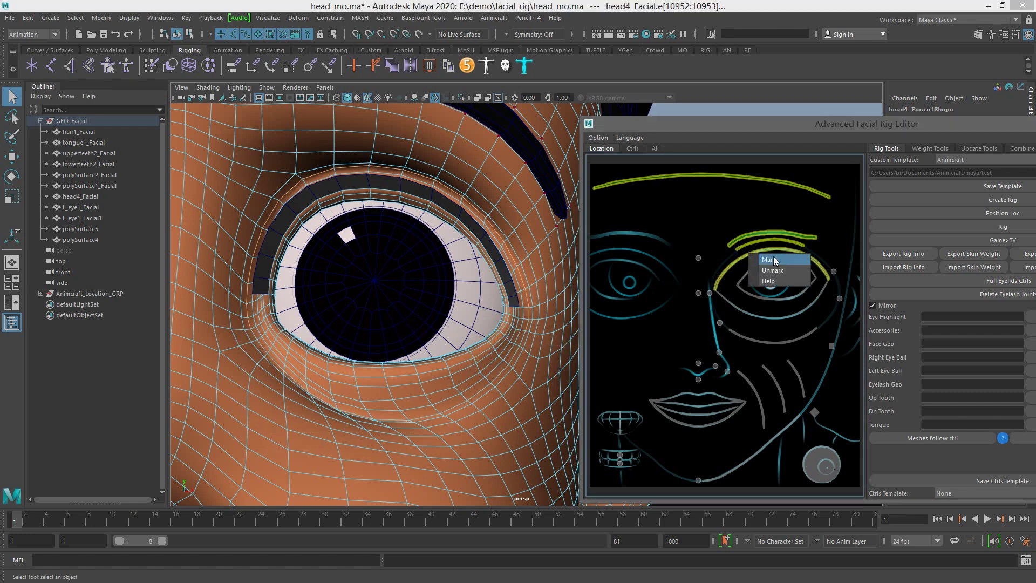
click(773, 257)
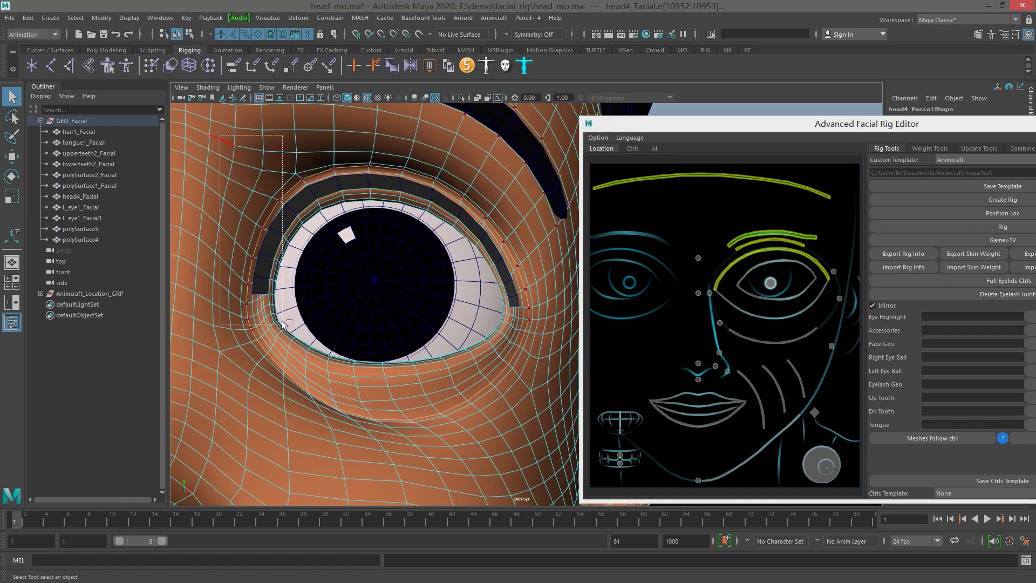
Keep only the lower part of the outer eye loop selected and mark it as the lower eye socket line.
drag(265, 139, 564, 312)
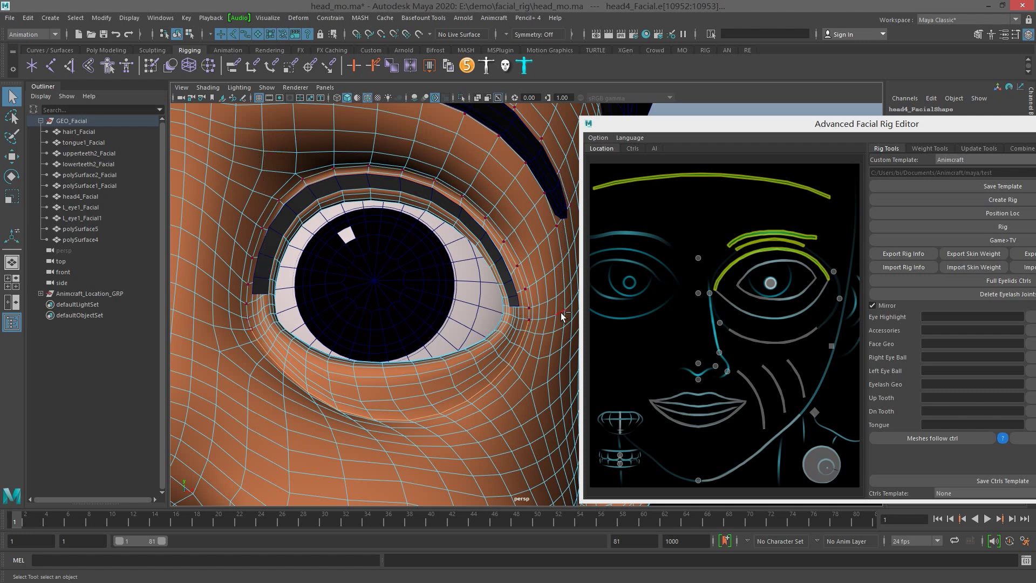
right_click(781, 319)
click(810, 325)
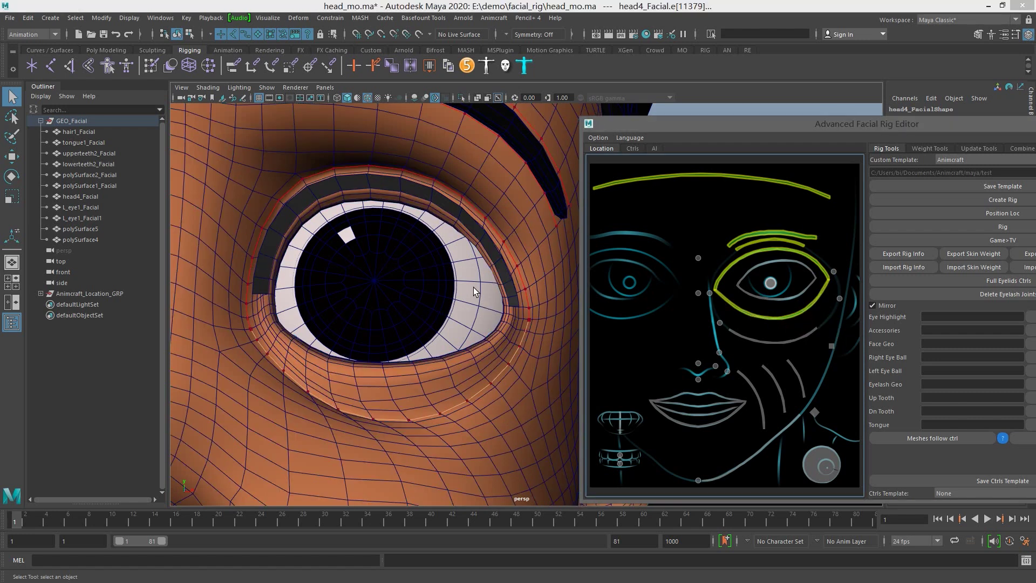
Select the upper half of the edge loop at the left eyelid rim and mark it as the upper eyelid line.
alt+middle_drag(474, 287, 473, 260)
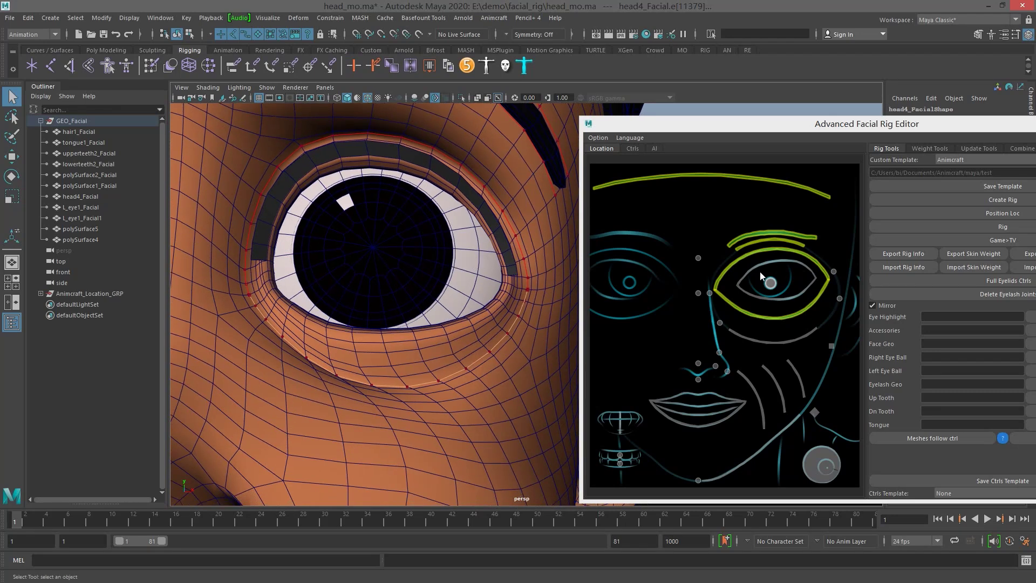
alt+drag(432, 272, 433, 323)
click(522, 336)
right_drag(522, 343, 518, 290)
click(509, 270)
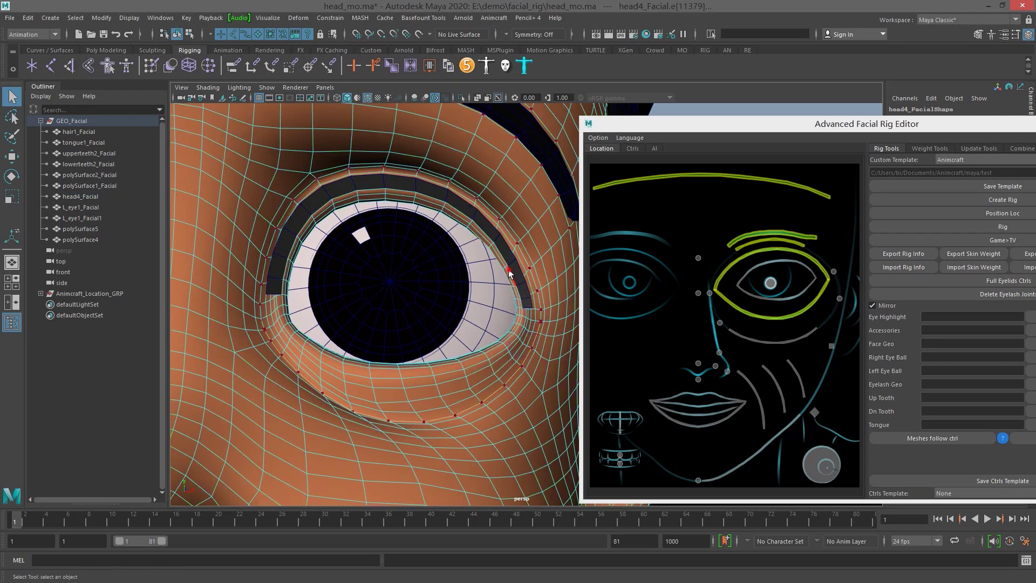
click(510, 273)
alt+drag(264, 298, 271, 325)
drag(393, 364, 399, 367)
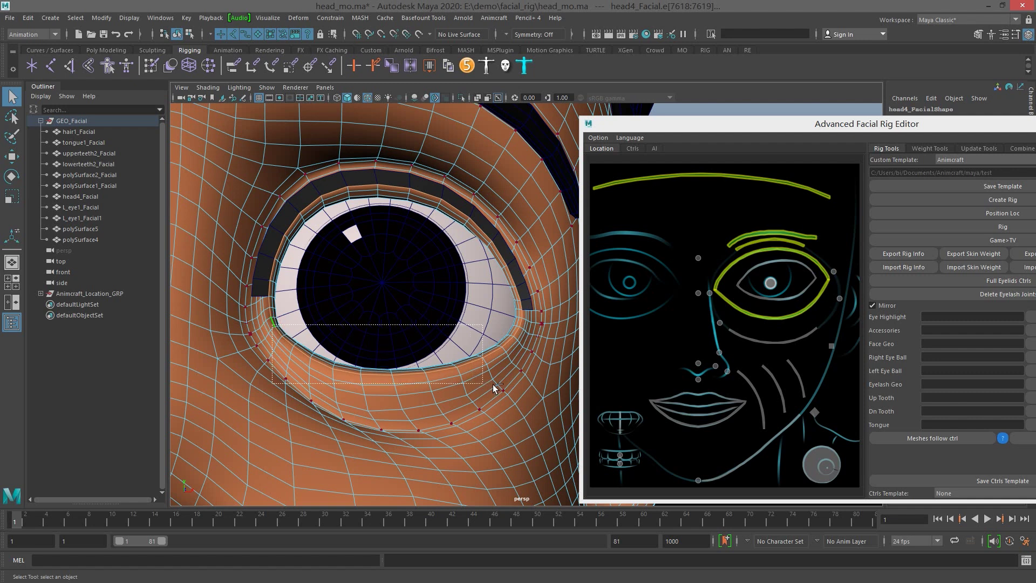
right_click(796, 261)
click(799, 267)
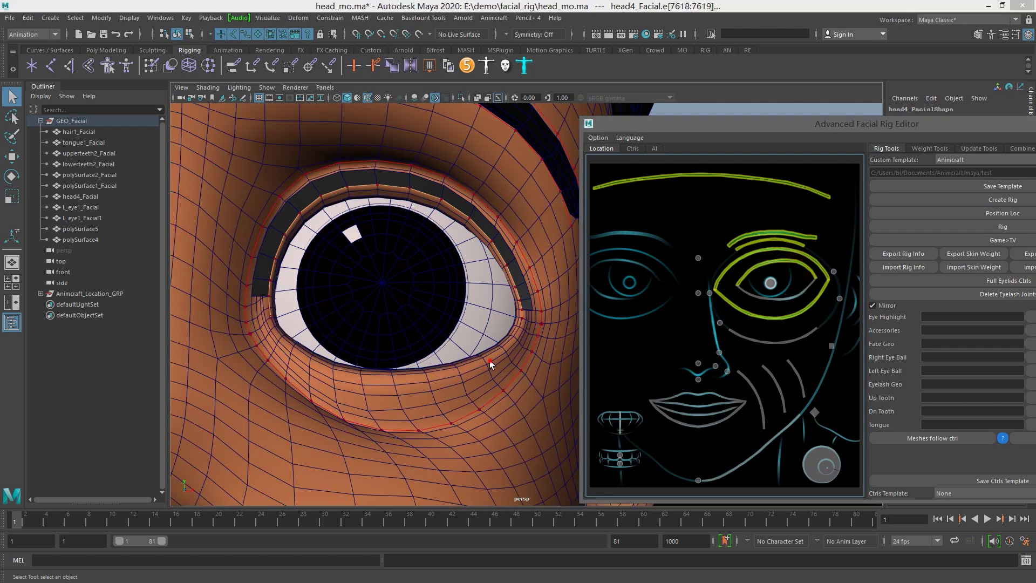
Keep only the lower half of the edge loop at the left eyelid rim selected and mark it as the lower eyelid line.
click(485, 379)
right_drag(485, 379, 486, 354)
click(520, 322)
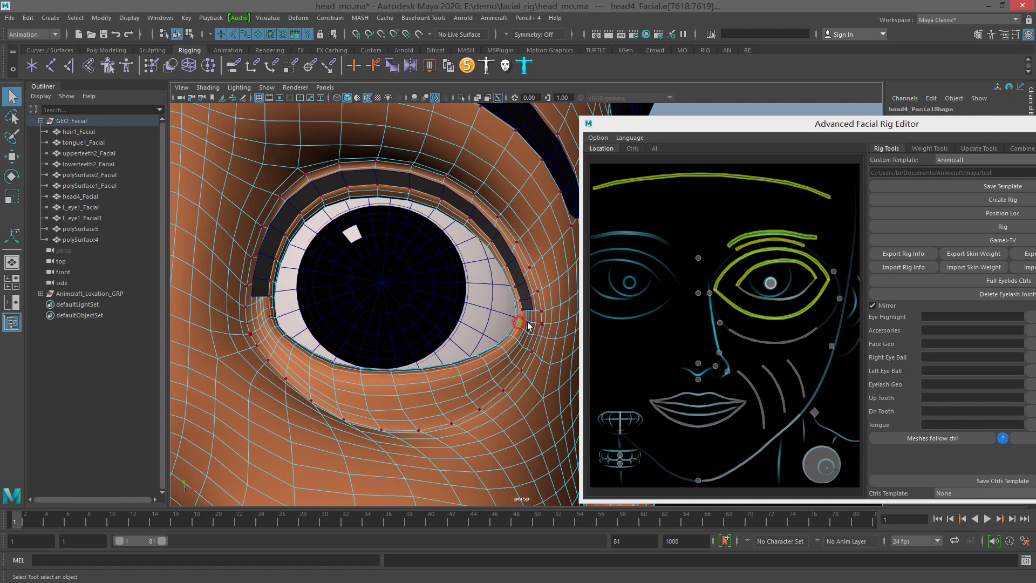
drag(242, 150, 531, 314)
right_click(803, 299)
click(812, 306)
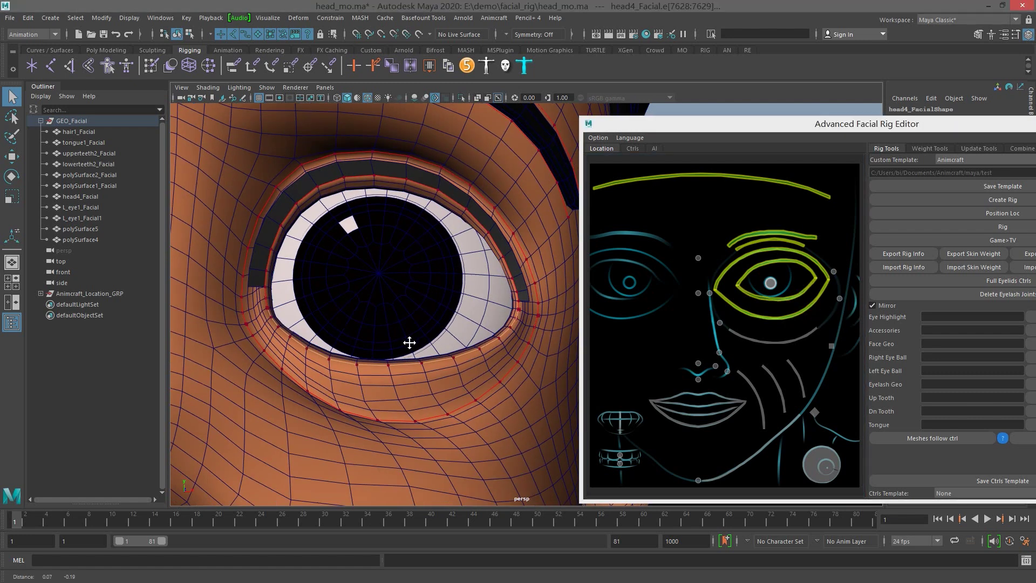
Switch the viewport to wireframe display and select all vertices of the left eyeball.
click(768, 283)
click(772, 283)
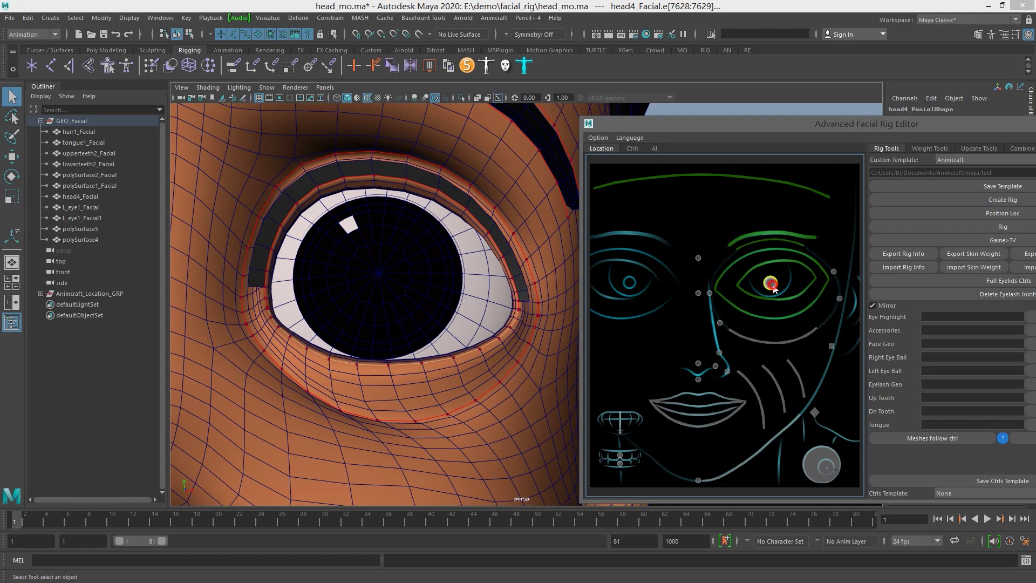
alt+drag(447, 280, 441, 311)
scroll(445, 280, down, 5)
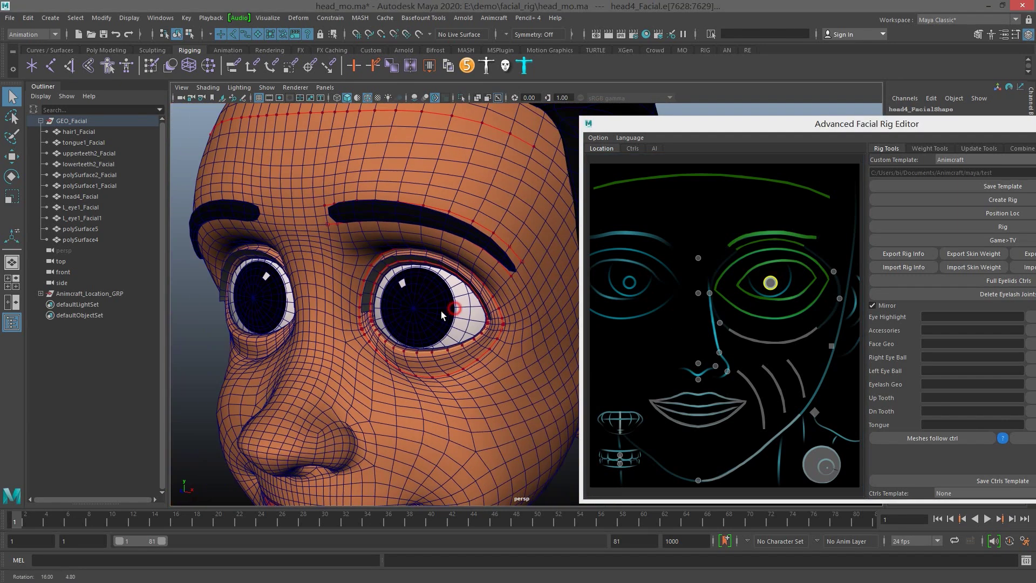
click(463, 311)
key(4)
alt+drag(463, 312, 455, 258)
key(F9)
drag(348, 171, 581, 427)
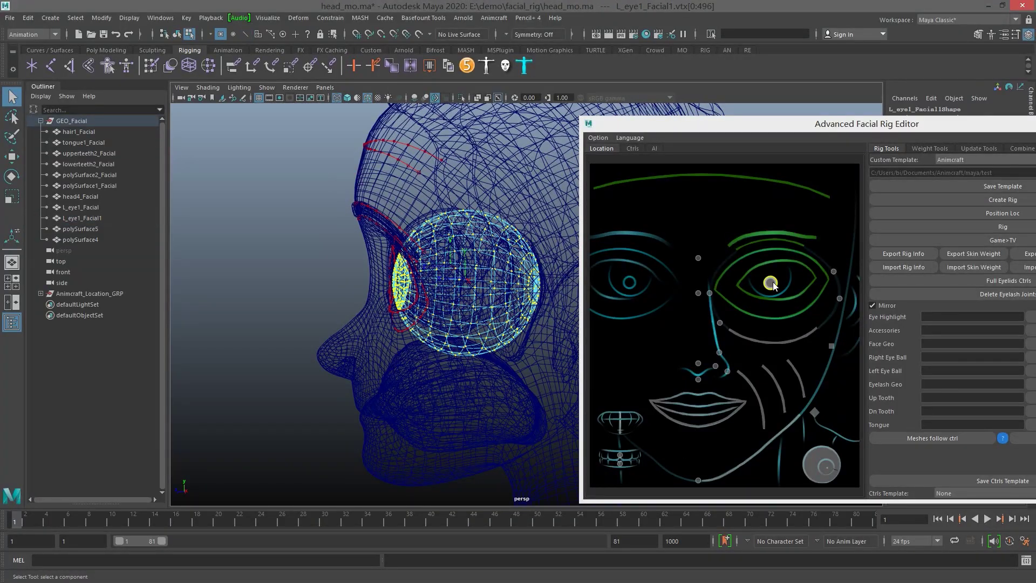
Select two edge loops around the middle of the left eyeball, convert them to vertices and mark them as the eye centre point.
alt+drag(476, 307, 492, 258)
scroll(493, 248, up, 4)
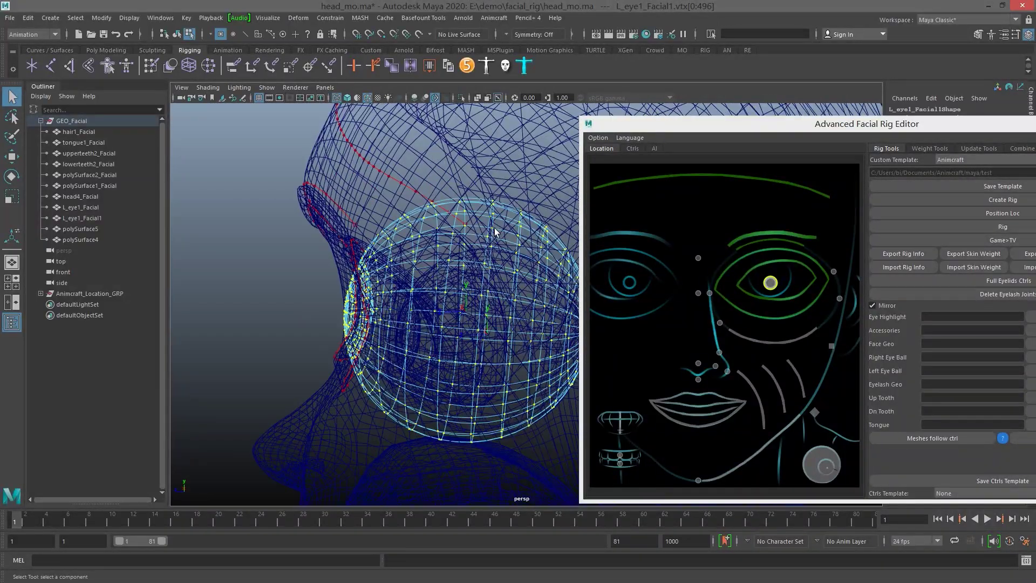
alt+drag(373, 321, 388, 318)
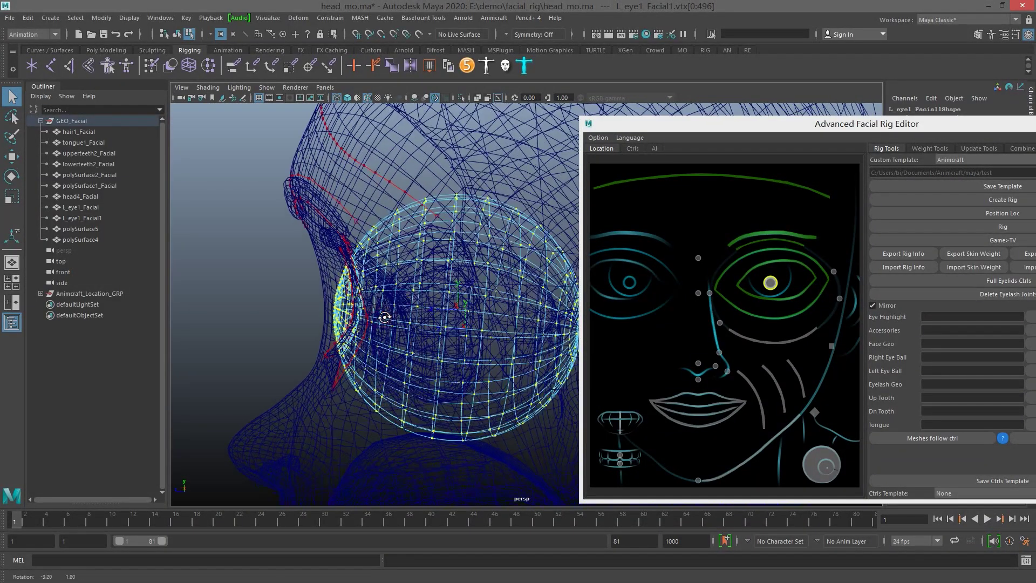
alt+drag(466, 306, 479, 244)
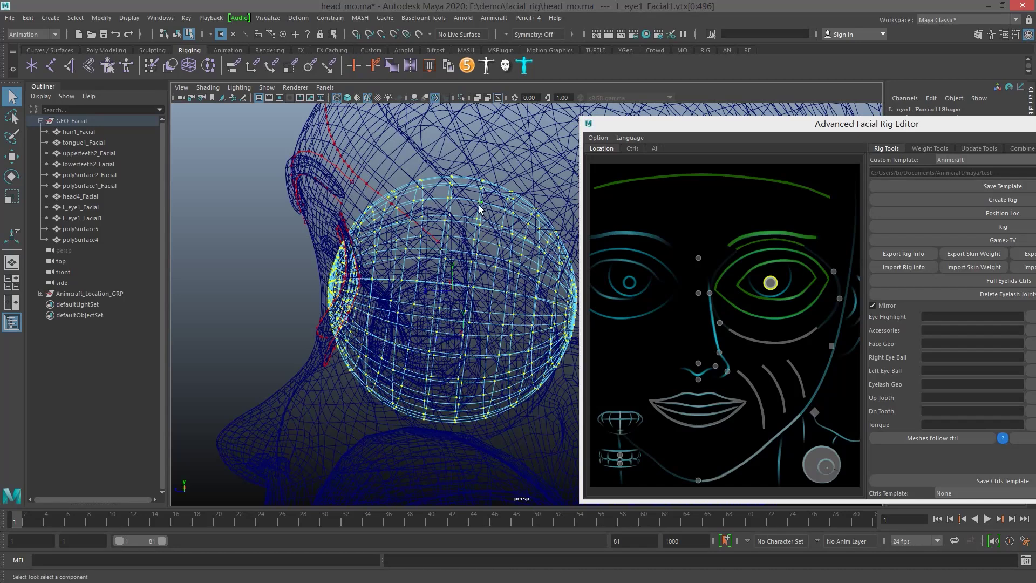
right_drag(480, 210, 459, 196)
click(453, 197)
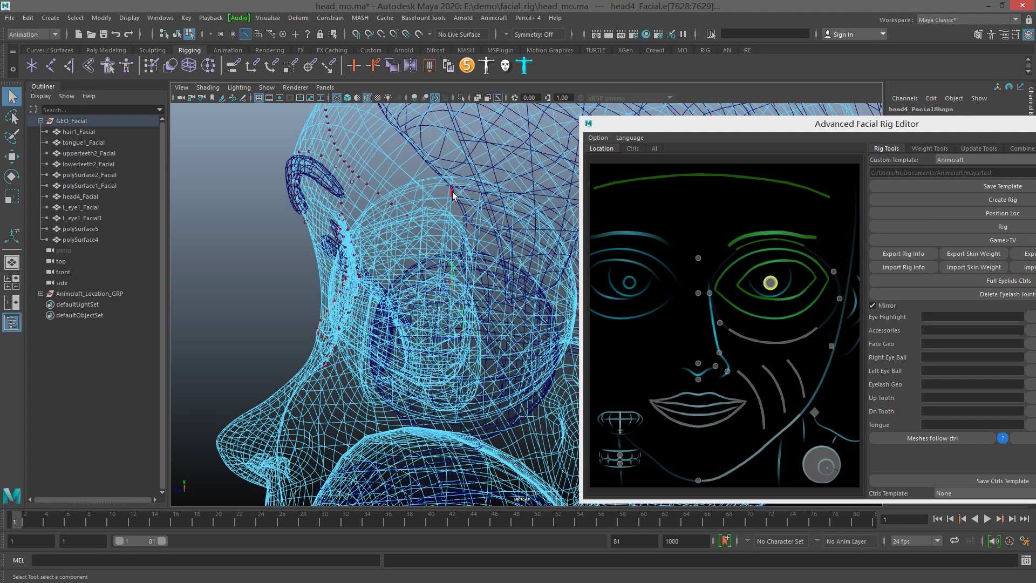
click(451, 192)
click(483, 216)
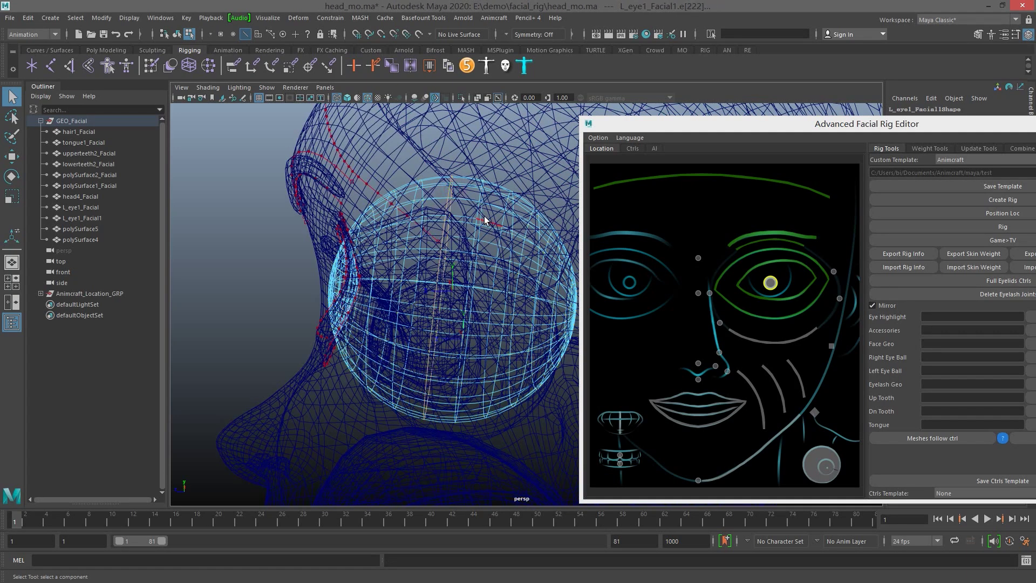
right_drag(499, 213, 431, 214)
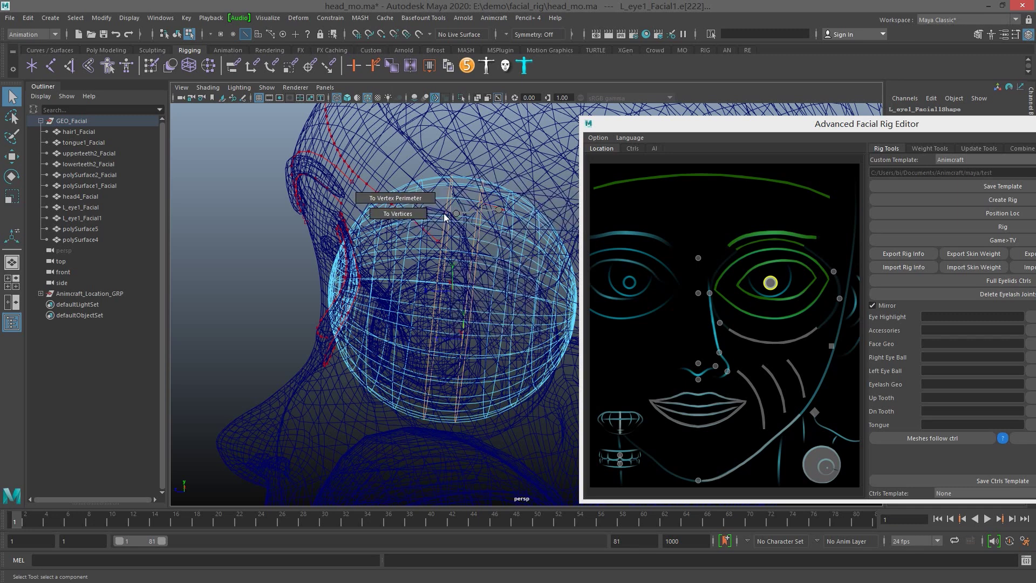
right_click(770, 282)
click(796, 291)
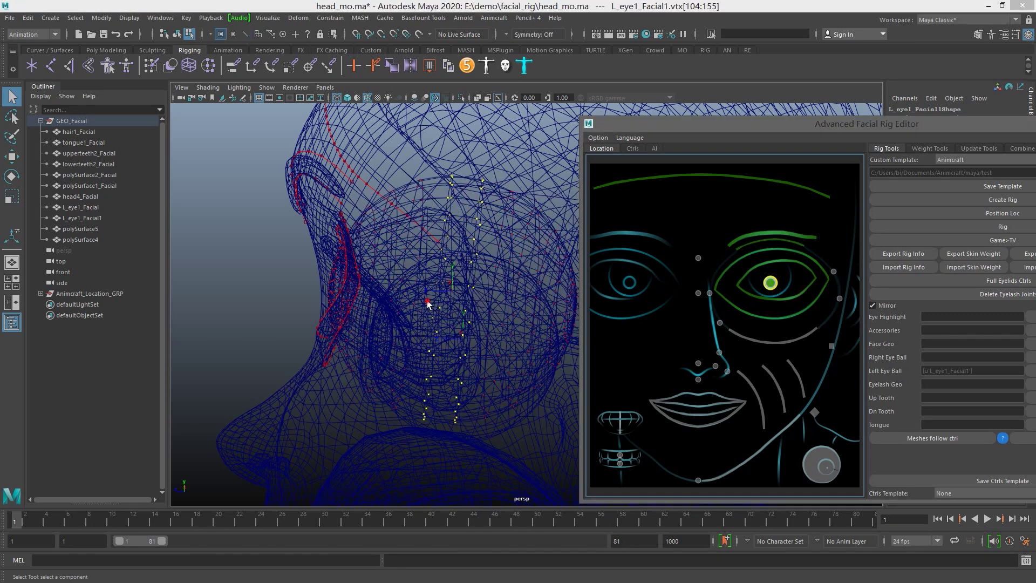
Check the eye centre locator by selecting its point in the face diagram, and return the viewport to shaded display.
key(f)
click(826, 231)
click(771, 283)
alt+drag(409, 282, 462, 286)
alt+drag(432, 319, 462, 279)
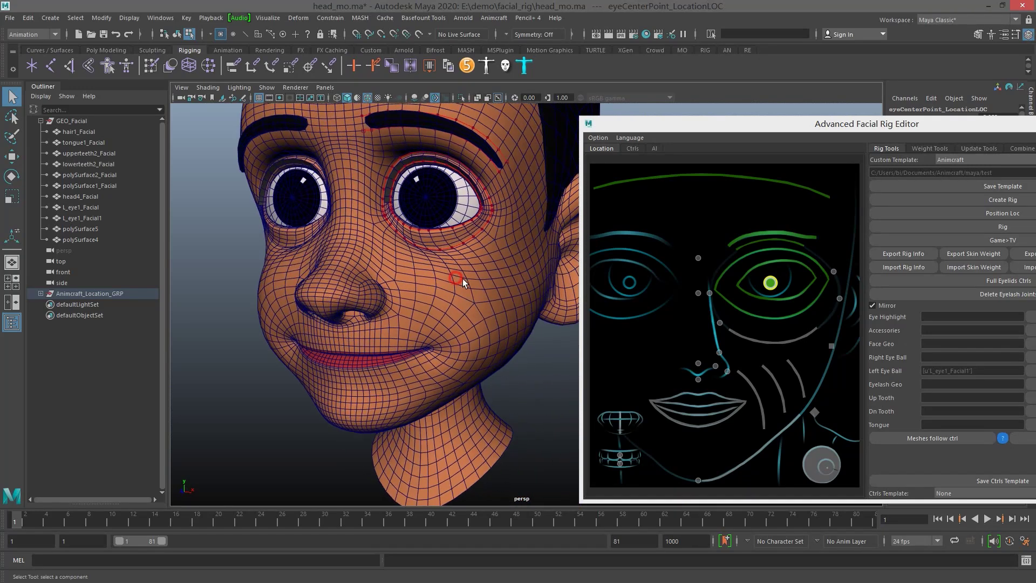
Select the row of head edges across the upper cheek below the left eye and mark it as the under-eye line.
alt+drag(475, 357, 436, 291)
right_drag(442, 298, 417, 277)
click(418, 277)
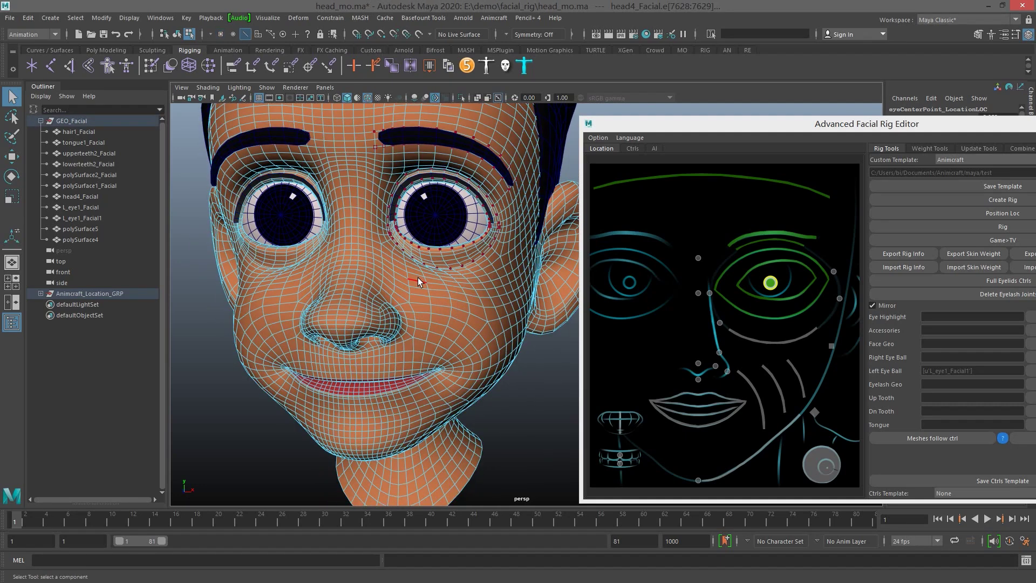
click(508, 285)
shift+double_click(508, 284)
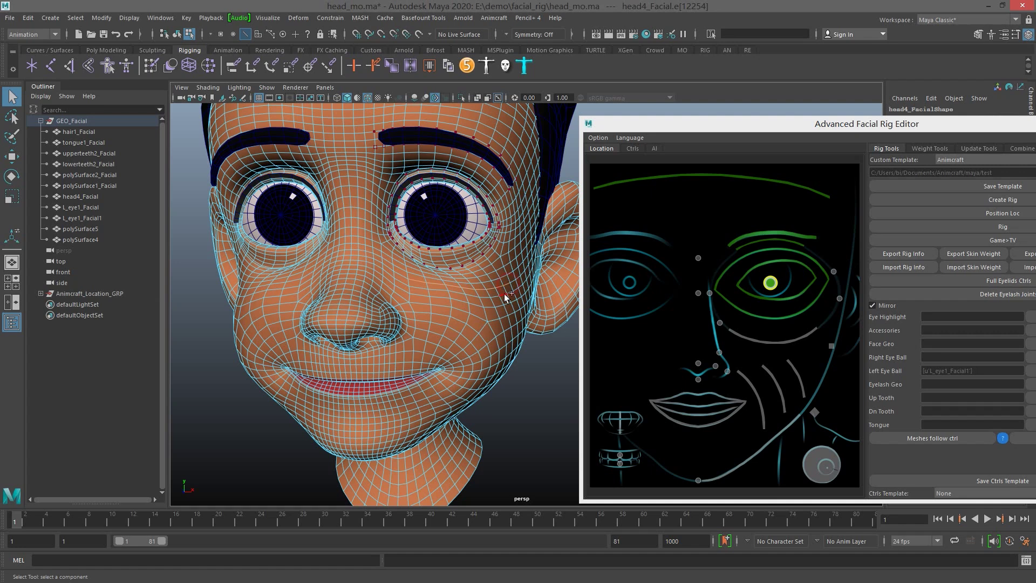
right_click(791, 340)
click(807, 348)
Select the full edge loop along the outer border of the lips.
alt+middle_drag(446, 330, 472, 267)
alt+drag(427, 323, 443, 305)
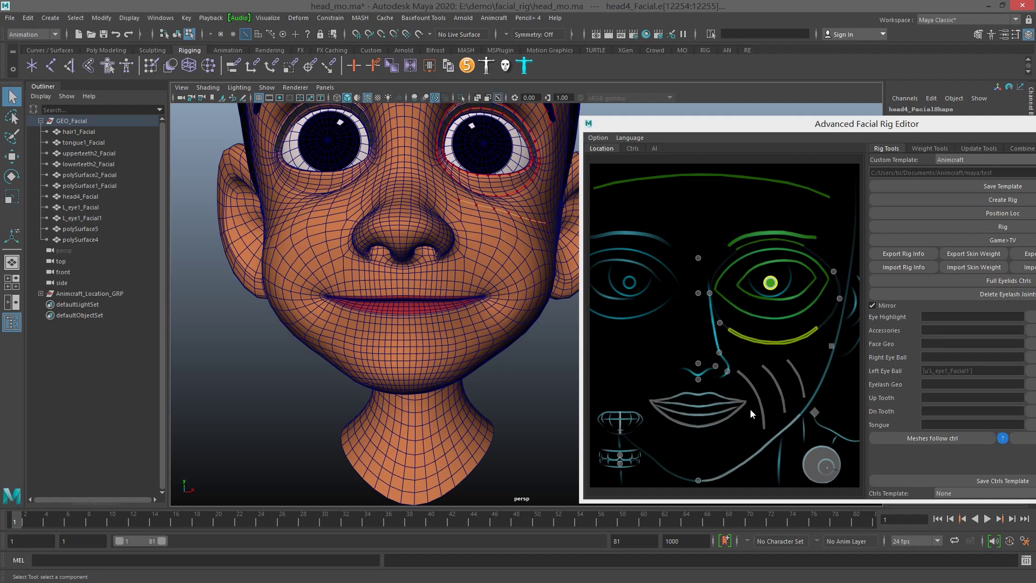
alt+drag(420, 346, 493, 308)
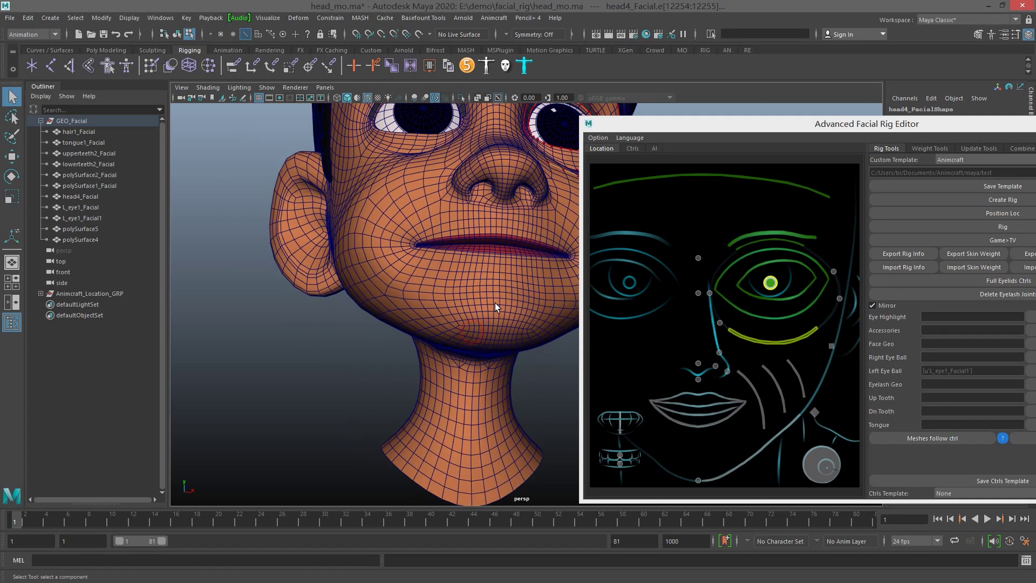
alt+right_drag(492, 308, 474, 335)
alt+drag(474, 335, 430, 348)
alt+right_drag(385, 331, 397, 333)
alt+middle_drag(398, 334, 440, 330)
alt+drag(380, 321, 377, 318)
alt+right_drag(364, 324, 334, 325)
alt+drag(281, 326, 384, 320)
alt+middle_drag(384, 320, 324, 290)
alt+right_drag(324, 289, 309, 309)
alt+drag(308, 309, 323, 301)
alt+right_drag(324, 301, 370, 294)
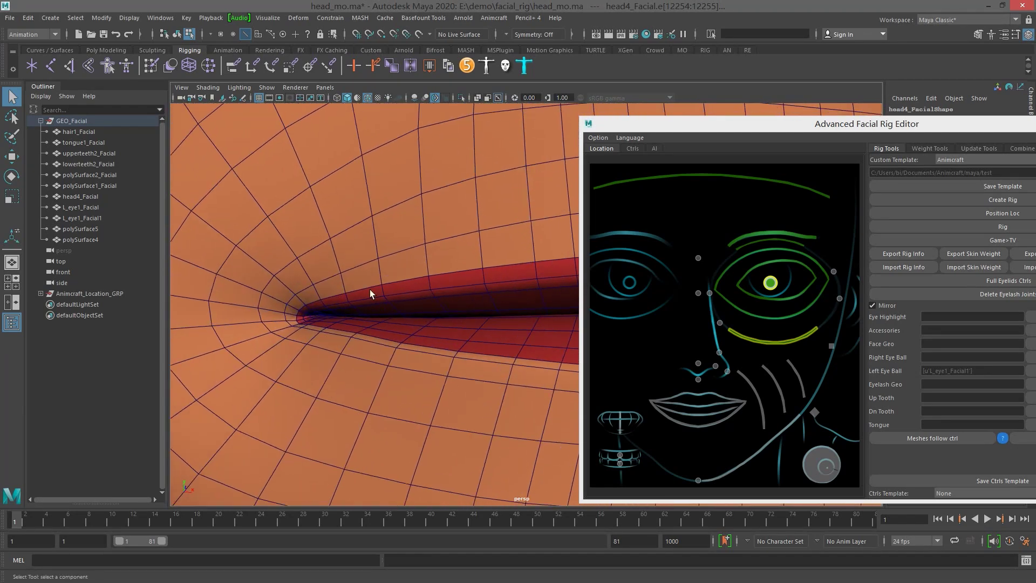
click(294, 323)
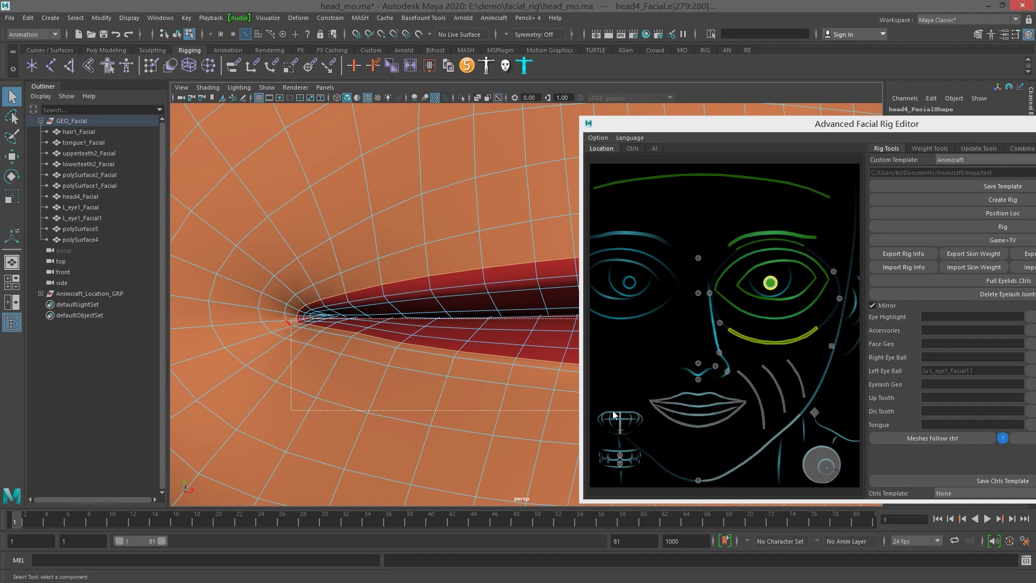
Deselect the lower lip edges so that only the upper part of the outer lip loop stays selected.
alt+right_drag(438, 364, 336, 259)
alt+drag(336, 259, 316, 275)
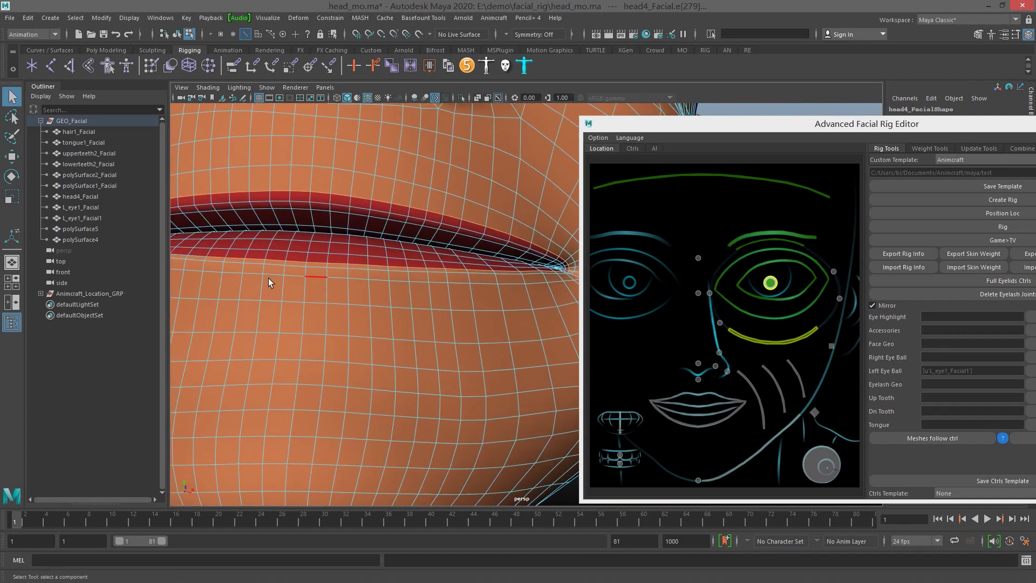
alt+drag(525, 300, 463, 293)
ctrl+click(362, 272)
ctrl+drag(349, 261, 439, 296)
alt+right_drag(439, 297, 451, 319)
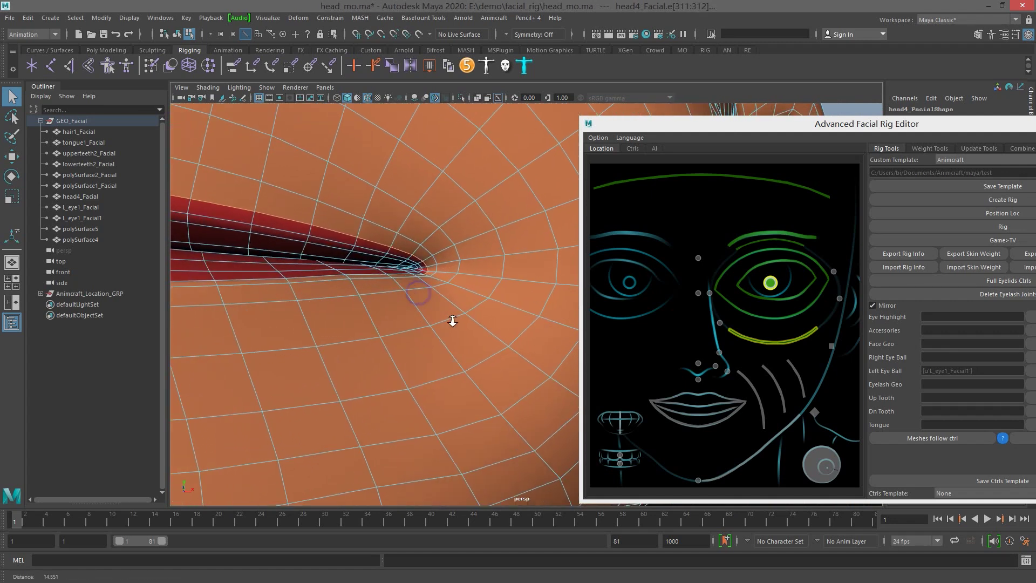
Check the selection at both mouth corners and mark the edges as the upper outer lip line.
alt+middle_drag(451, 319, 391, 299)
alt+drag(390, 298, 454, 300)
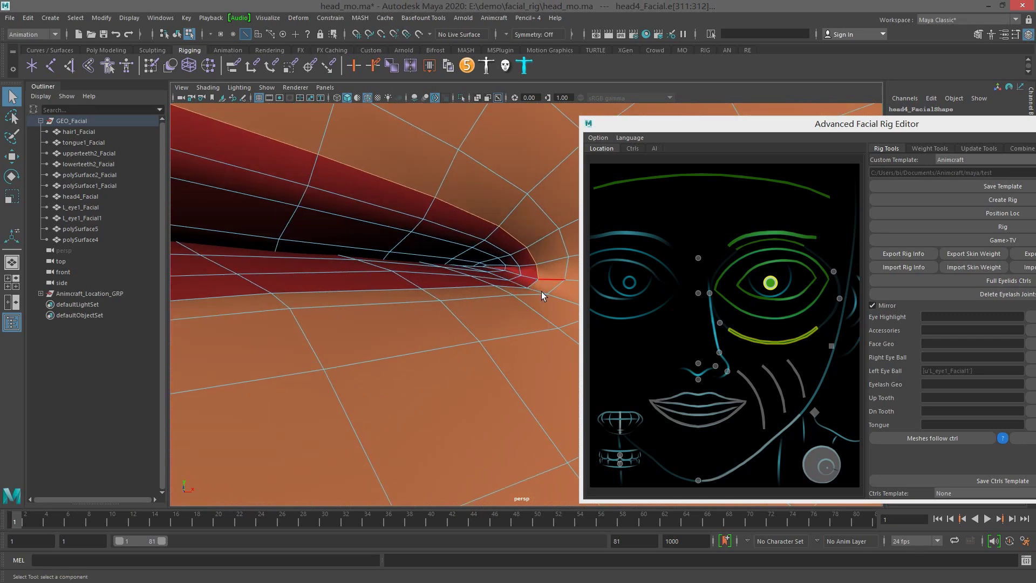
alt+drag(538, 278, 463, 313)
alt+right_drag(462, 312, 399, 303)
alt+middle_drag(443, 291, 783, 248)
alt+middle_drag(352, 296, 353, 335)
alt+right_drag(353, 335, 366, 317)
alt+drag(324, 330, 327, 351)
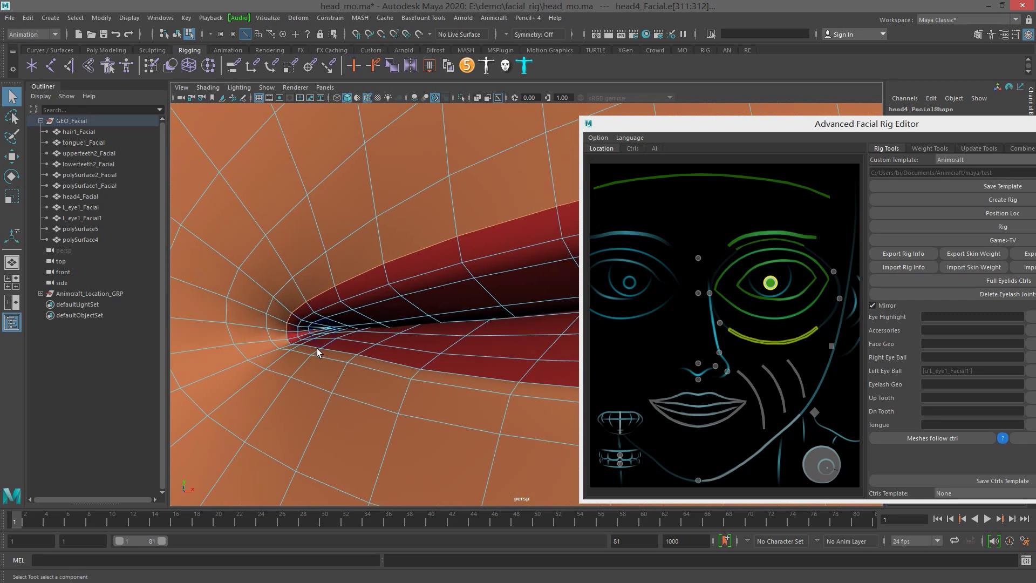
alt+right_drag(377, 358, 348, 336)
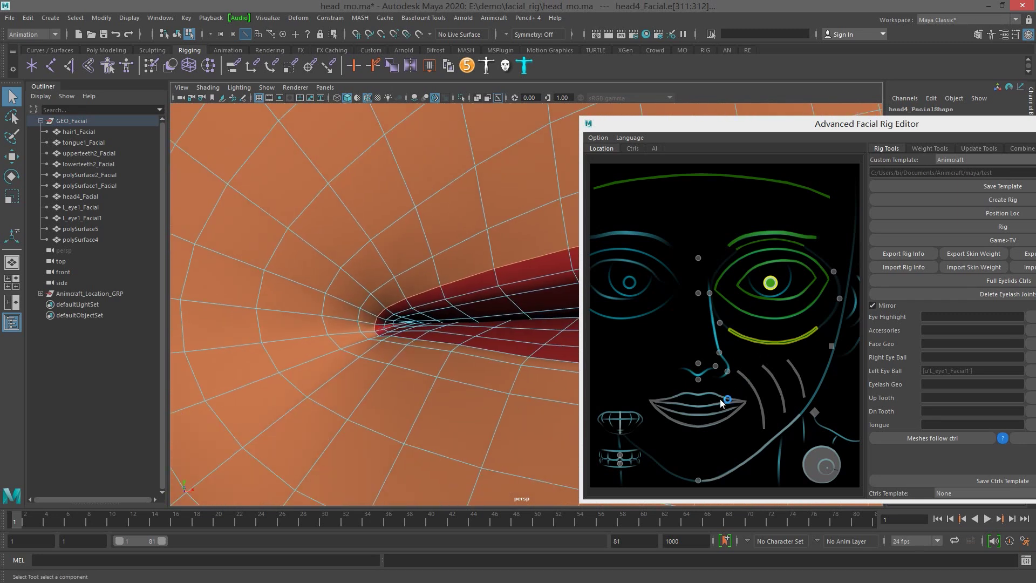
right_click(715, 398)
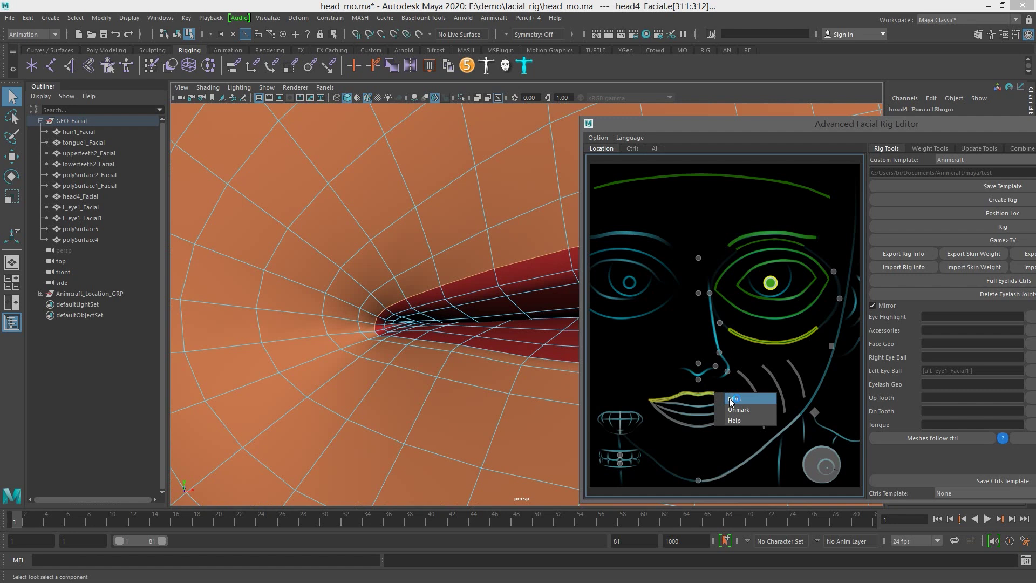
click(731, 402)
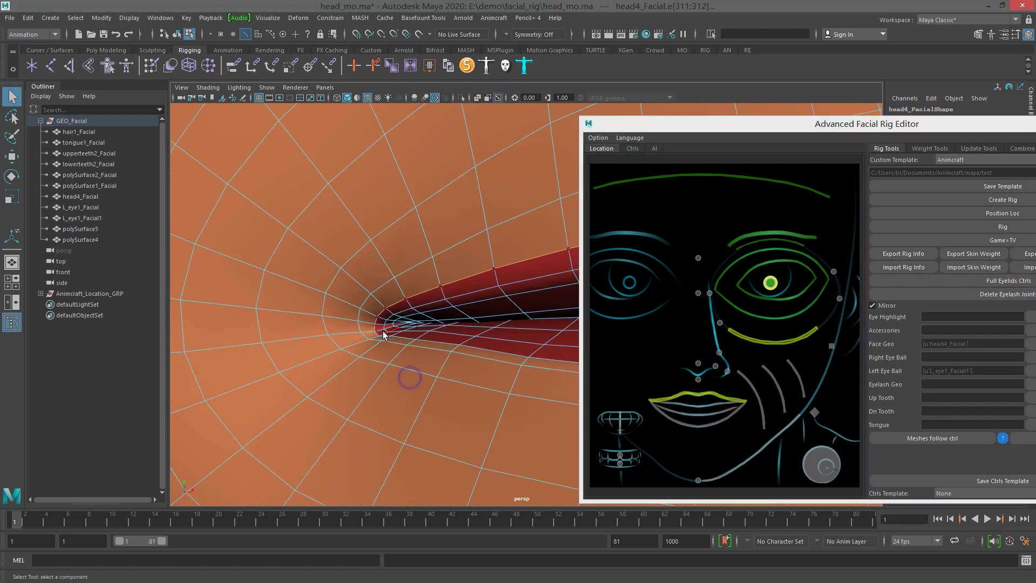
Deselect the upper lip edges of the outer lip loop from the right mouth corner across the middle of the mouth.
alt+middle_drag(400, 299, 369, 295)
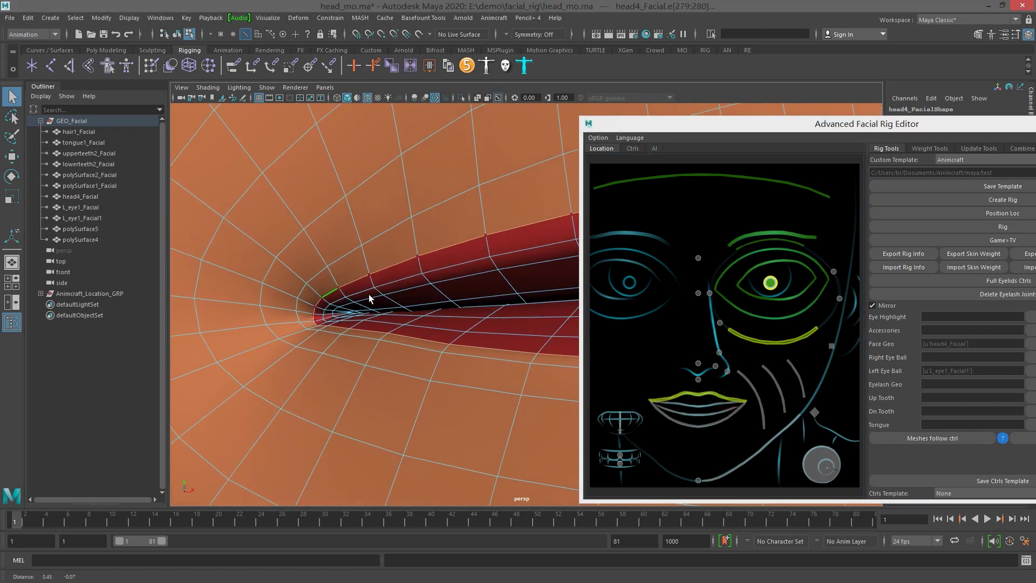
ctrl+drag(298, 246, 347, 317)
ctrl+drag(421, 254, 449, 264)
alt+middle_drag(558, 269, 517, 246)
alt+right_drag(517, 246, 433, 237)
alt+middle_drag(433, 237, 378, 229)
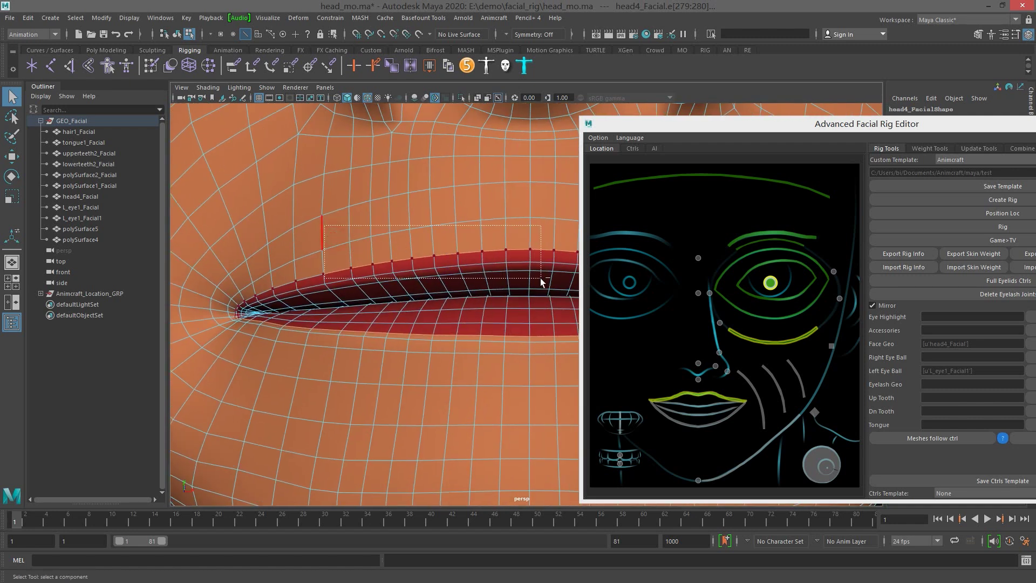
alt+middle_drag(548, 258, 443, 235)
alt+right_drag(444, 235, 402, 223)
ctrl+drag(324, 191, 469, 242)
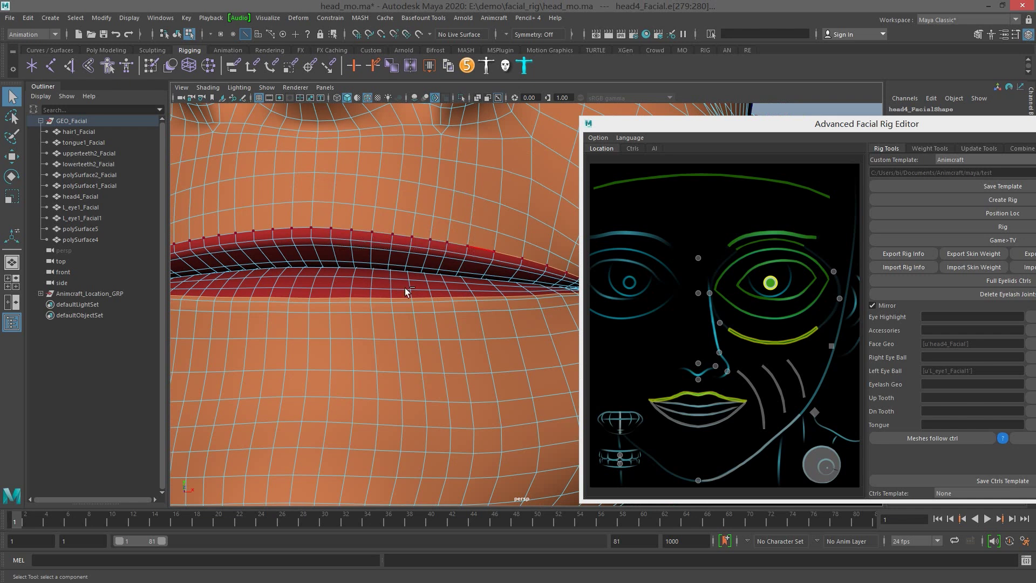
Deselect the remaining upper edges near the left mouth corner and mark the rest of the loop as the lower outer lip line.
alt+middle_drag(513, 260, 412, 257)
scroll(412, 261, up, 4)
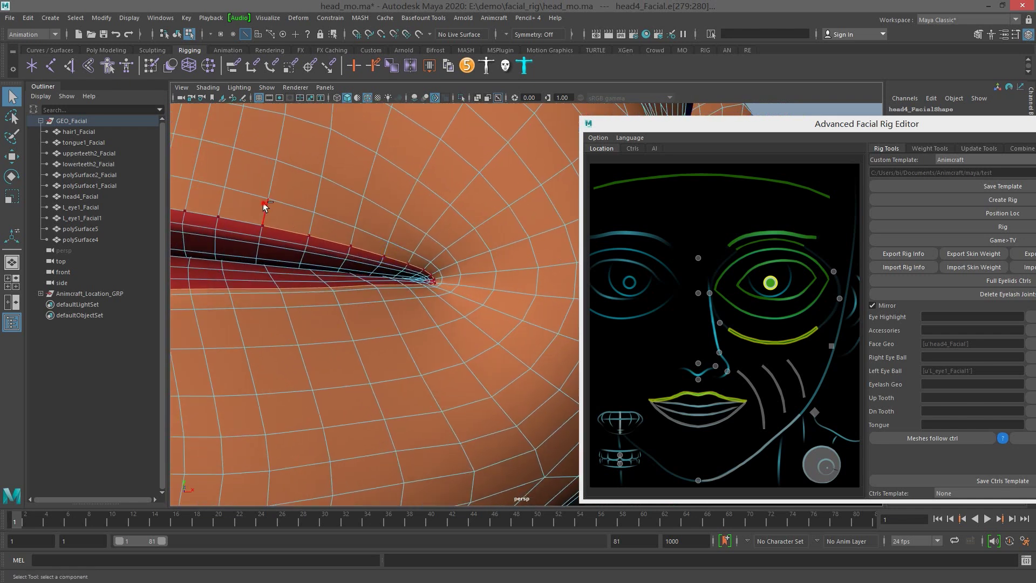
scroll(338, 217, up, 3)
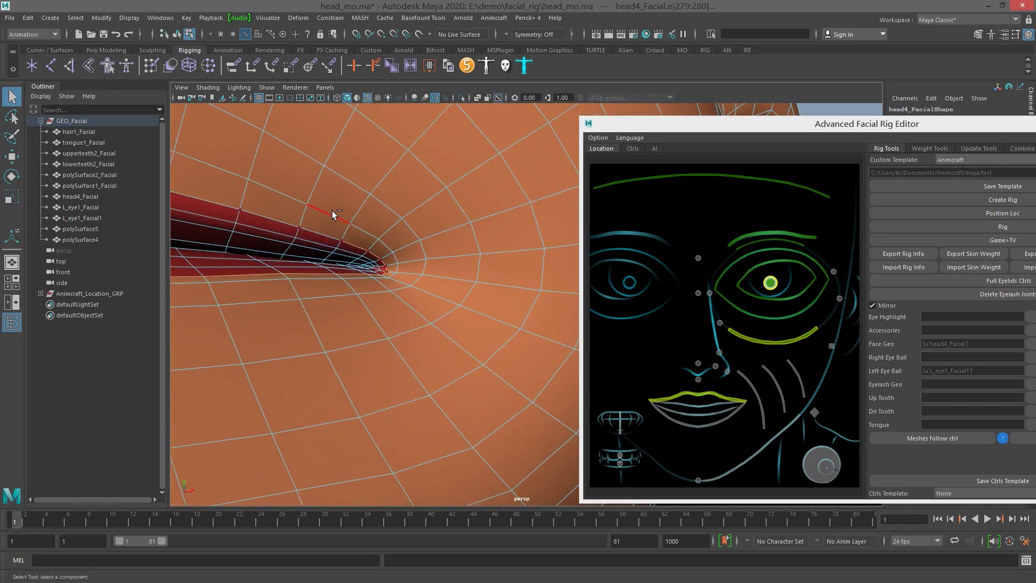
ctrl+drag(403, 266, 403, 267)
right_click(709, 426)
click(723, 430)
key(f)
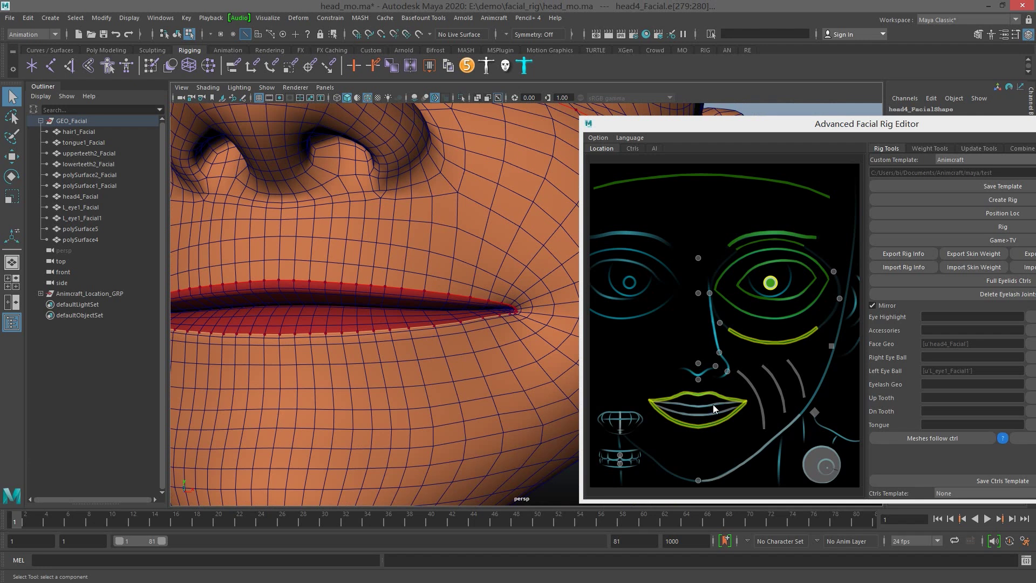
alt+drag(385, 329, 432, 300)
right_drag(425, 268, 468, 254)
click(453, 279)
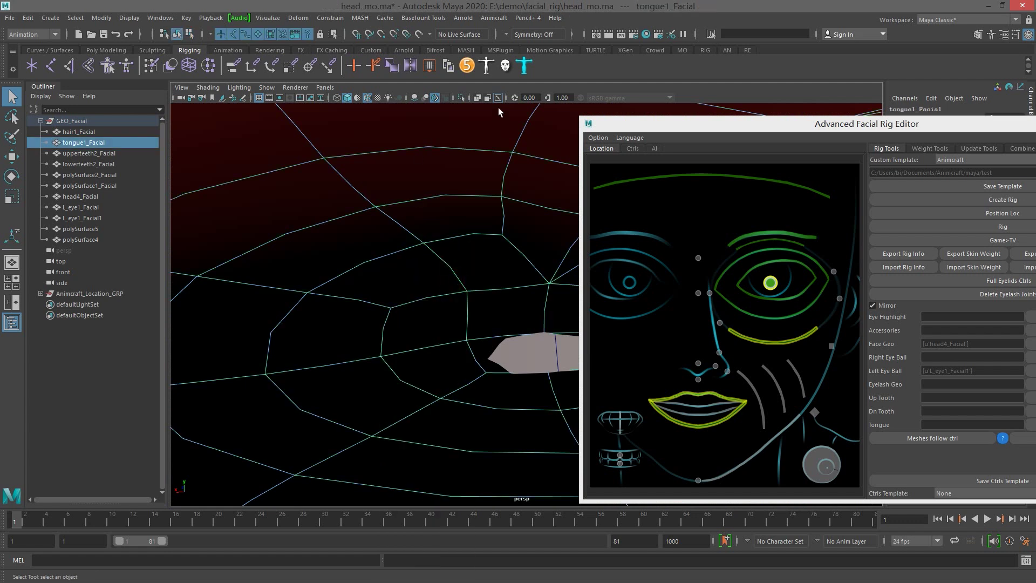
alt+drag(473, 270, 409, 190)
alt+right_drag(410, 189, 482, 270)
alt+drag(482, 270, 400, 248)
alt+drag(467, 241, 354, 286)
alt+middle_drag(354, 287, 426, 266)
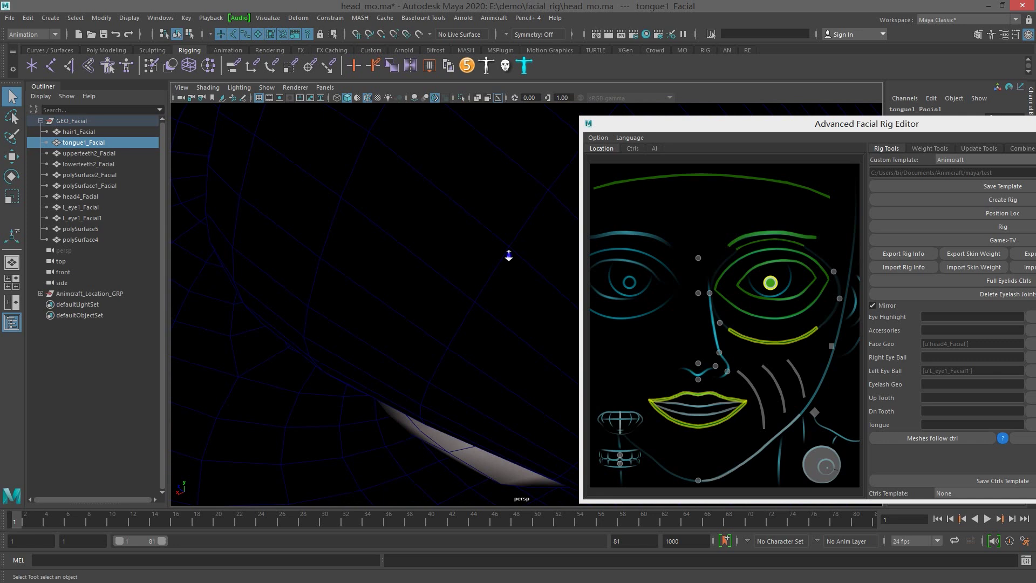
alt+right_drag(509, 254, 293, 227)
alt+middle_drag(459, 242, 517, 250)
scroll(517, 253, down, 3)
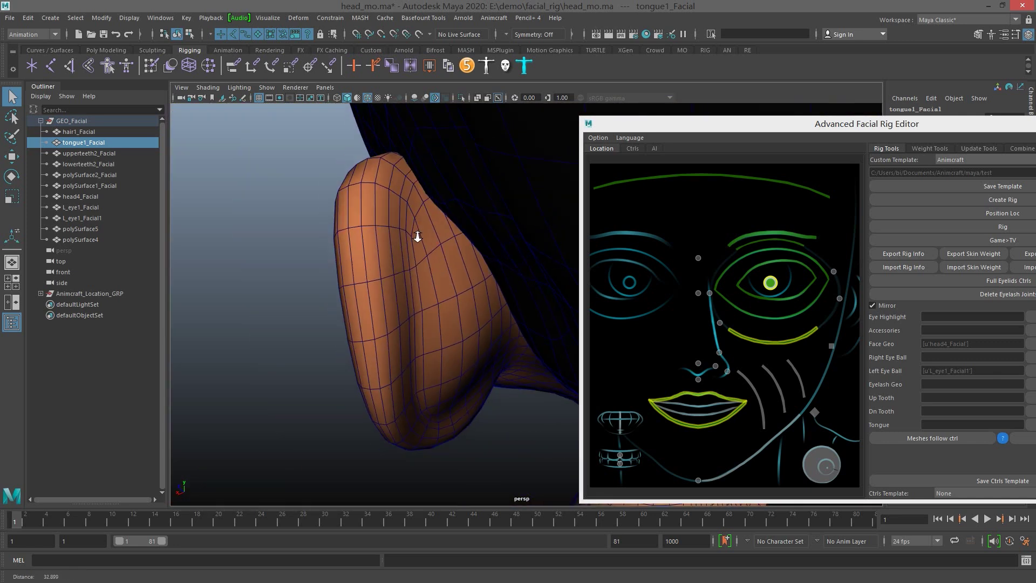
Select the head mesh, hide all other objects and bring the inner edge of the lips into close view.
click(434, 285)
key(alt+h)
alt+drag(434, 285, 465, 284)
scroll(462, 288, up, 6)
alt+drag(430, 313, 363, 297)
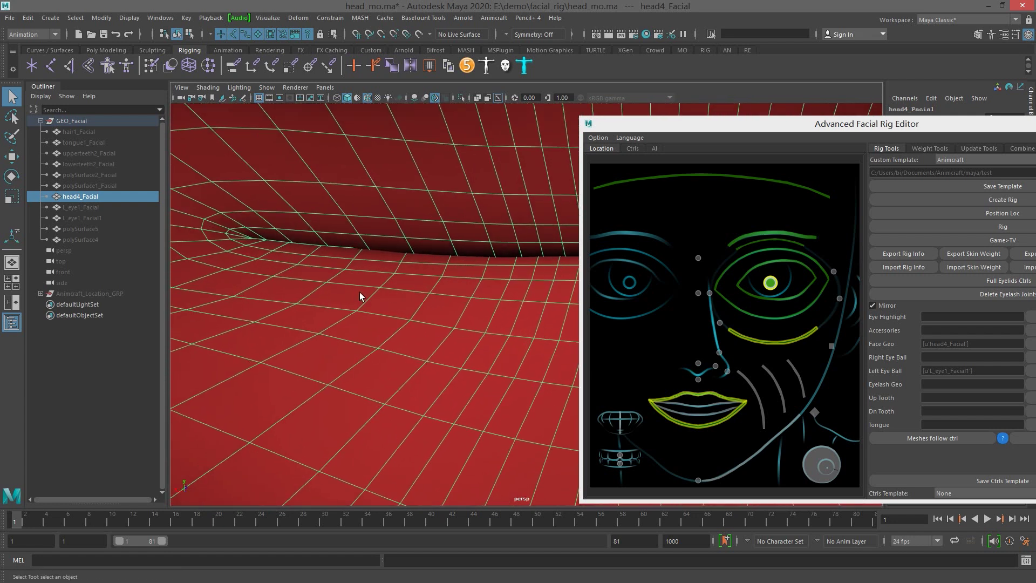
Select the inner lip edge loop and deselect its lower edges from one mouth corner across the middle.
right_drag(290, 281, 264, 240)
double_click(268, 230)
click(235, 243)
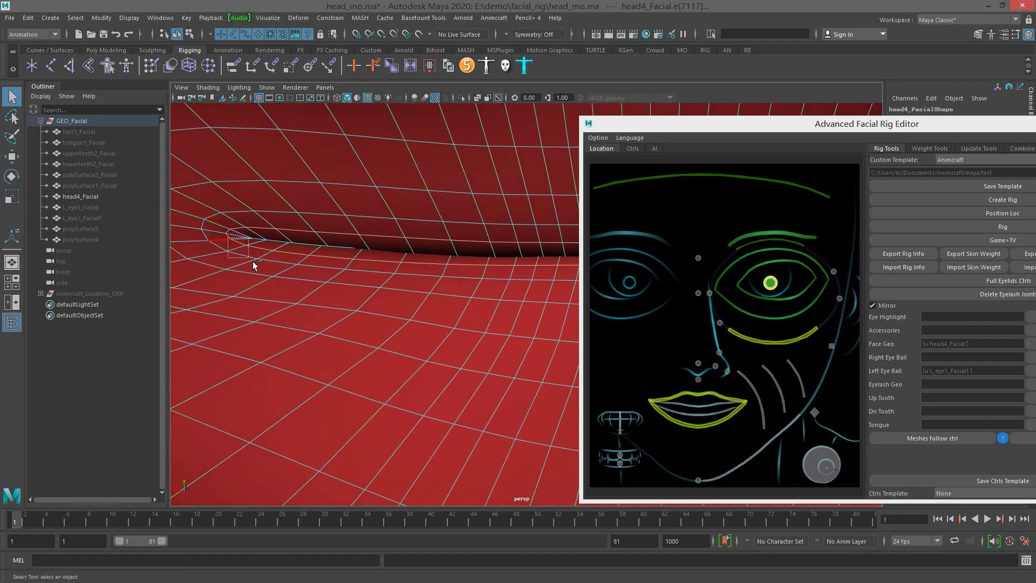
alt+middle_drag(278, 278, 439, 243)
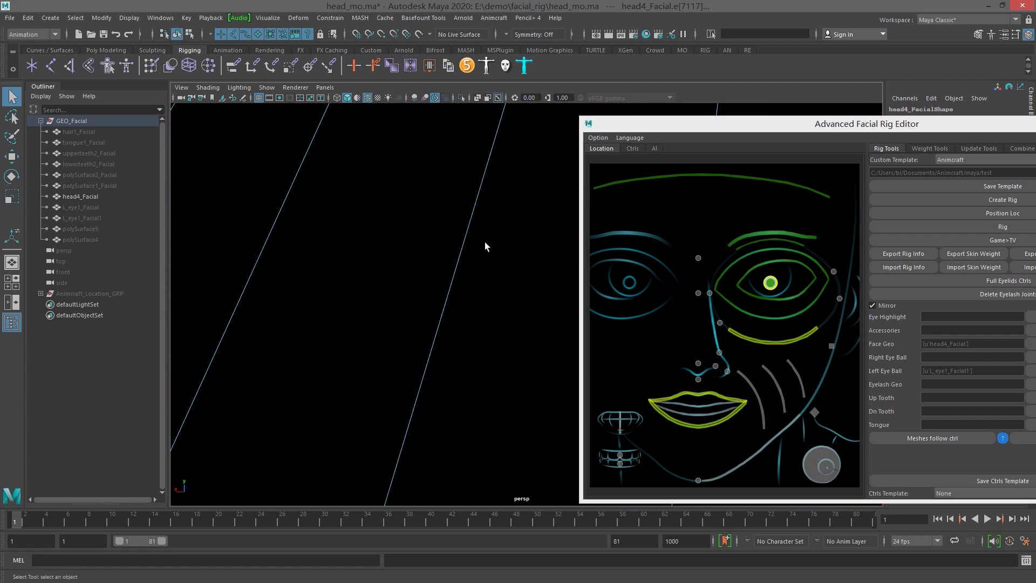
drag(658, 130, 949, 158)
alt+drag(613, 277, 539, 260)
alt+right_drag(572, 273, 276, 324)
alt+drag(274, 322, 241, 291)
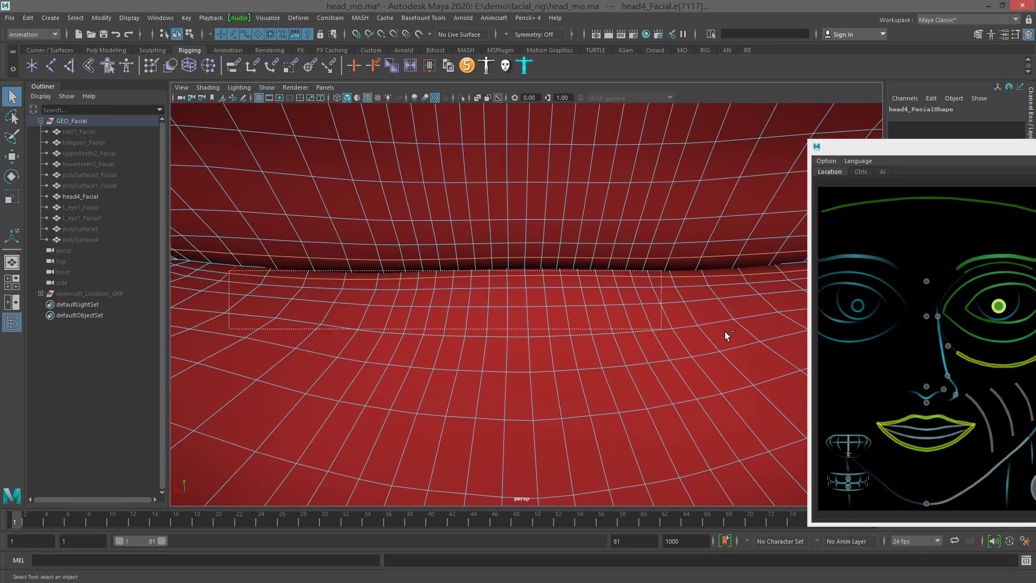
Deselect the remaining lower edges at the opposite mouth corner and mark the rest of the loop as the upper inner lip line.
alt+middle_drag(809, 337, 569, 307)
alt+right_drag(570, 307, 653, 270)
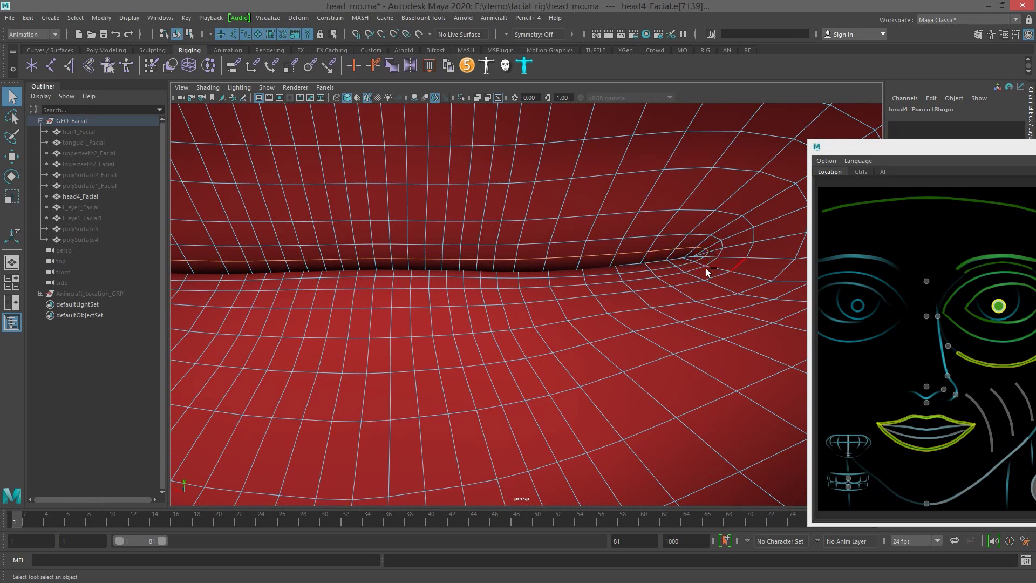
ctrl+drag(727, 264, 727, 264)
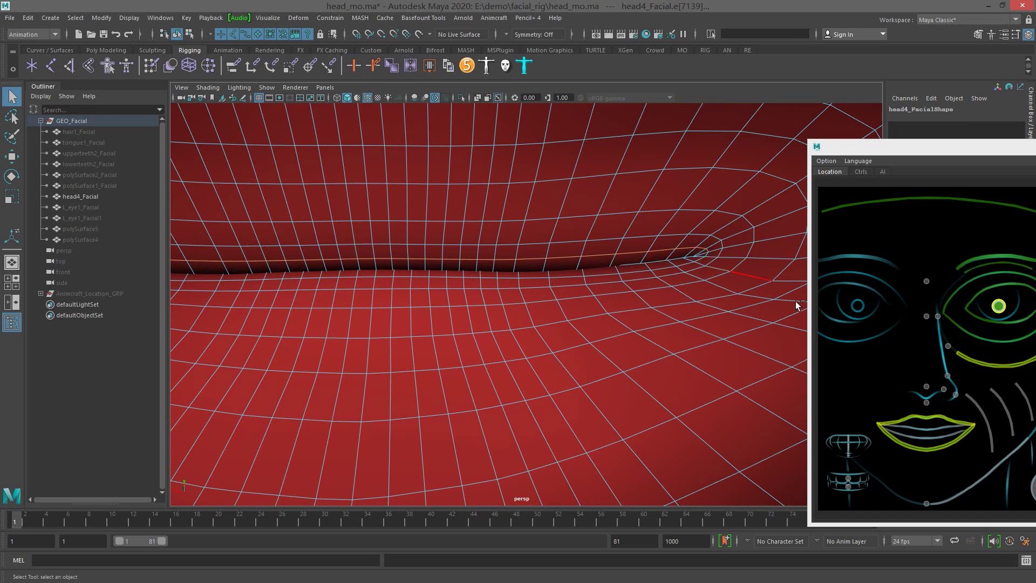
right_click(938, 427)
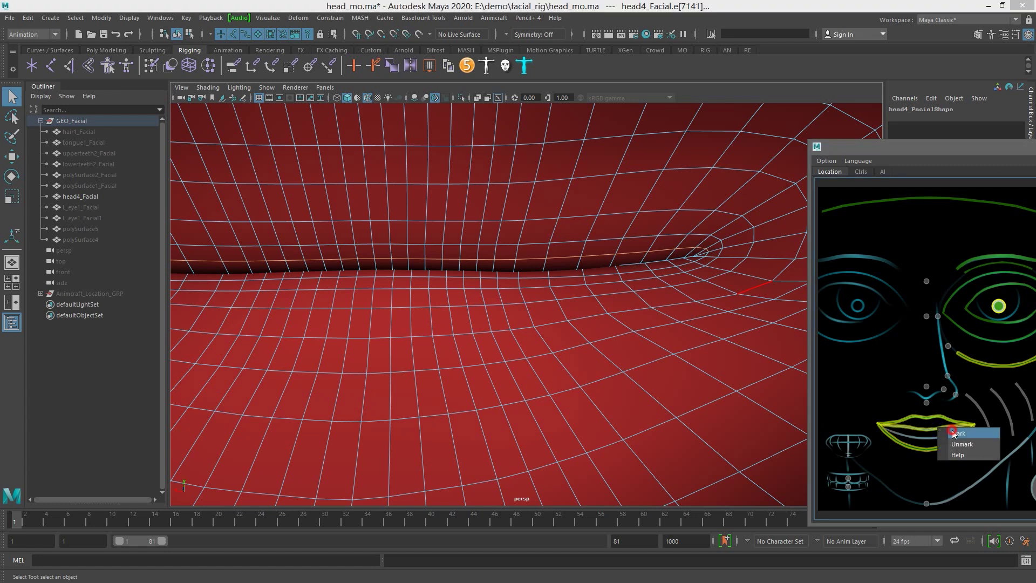
click(953, 435)
Reselect the whole inner lip edge loop and deselect its upper edges from one mouth corner across the middle.
right_drag(723, 312, 710, 243)
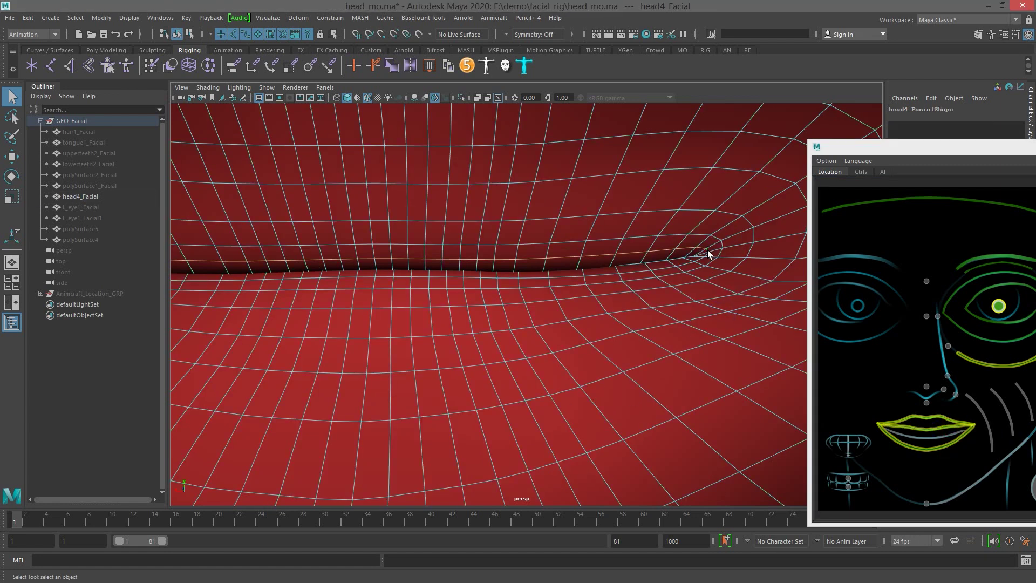
click(708, 249)
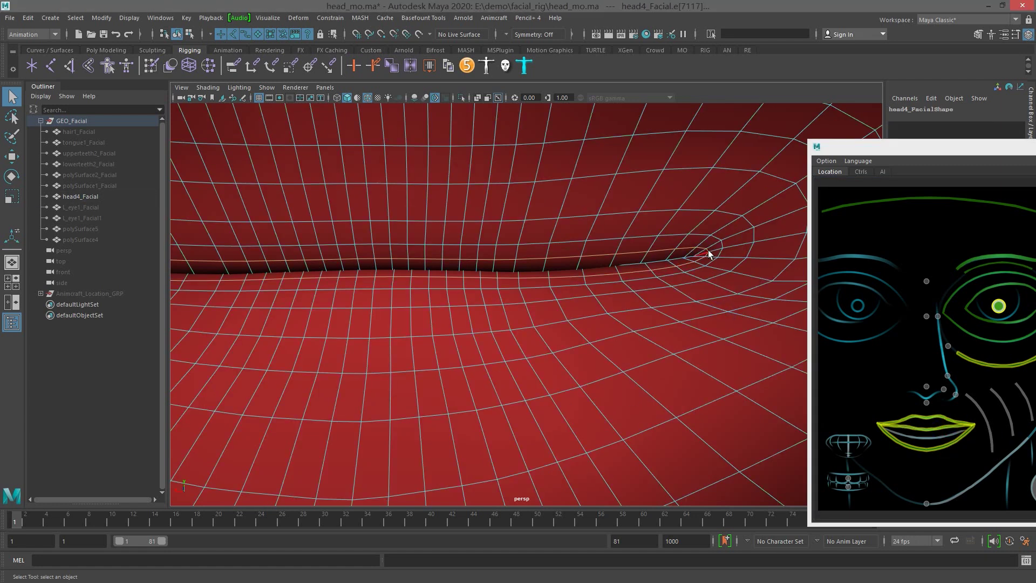
drag(711, 246, 636, 234)
click(565, 259)
alt+drag(333, 213, 438, 253)
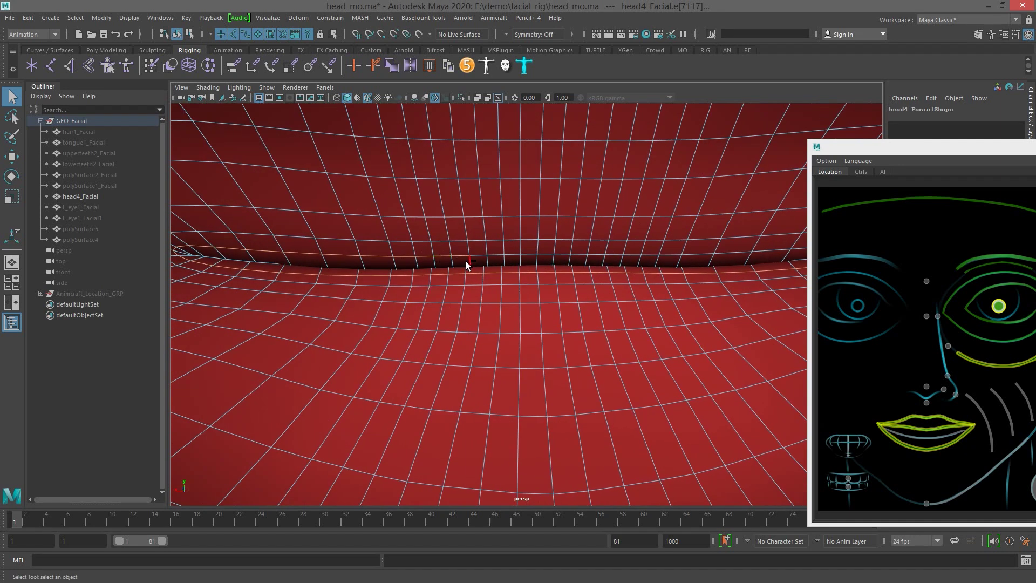
Deselect the remaining upper edges at the other mouth corner and mark the rest of the loop as the lower inner lip line.
alt+drag(296, 203, 379, 233)
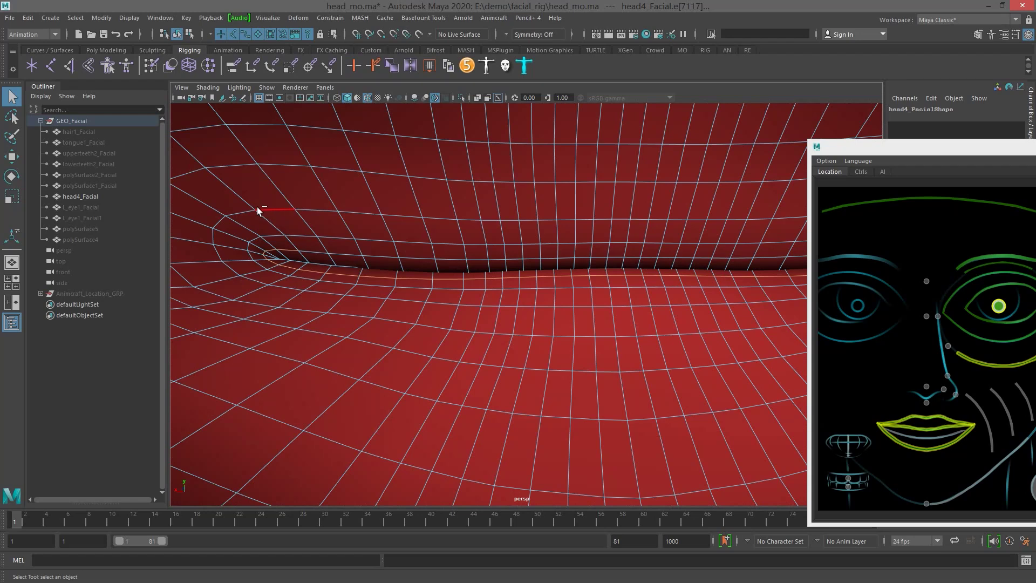
drag(297, 251, 313, 260)
drag(938, 153, 794, 122)
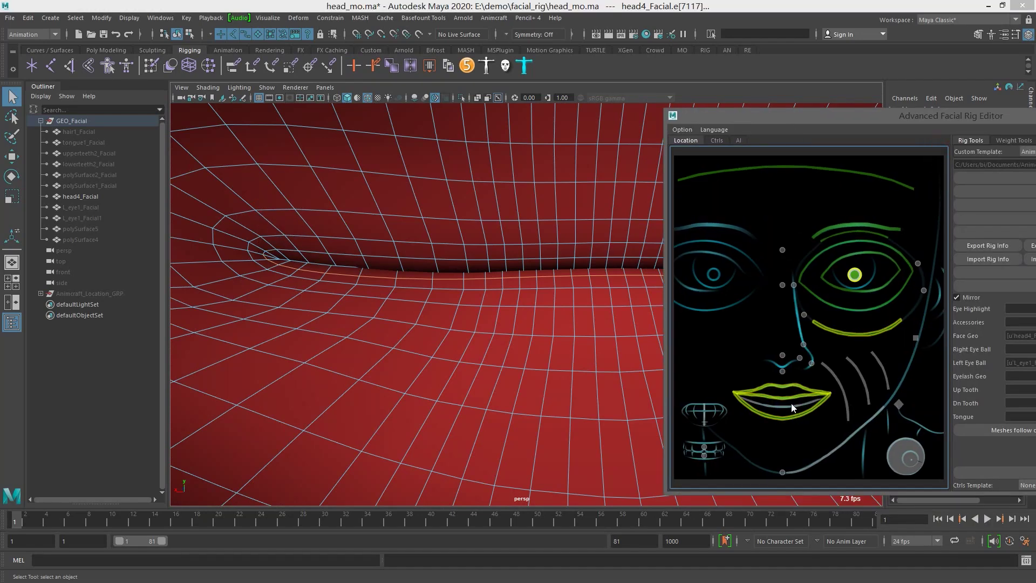
right_click(792, 406)
click(805, 414)
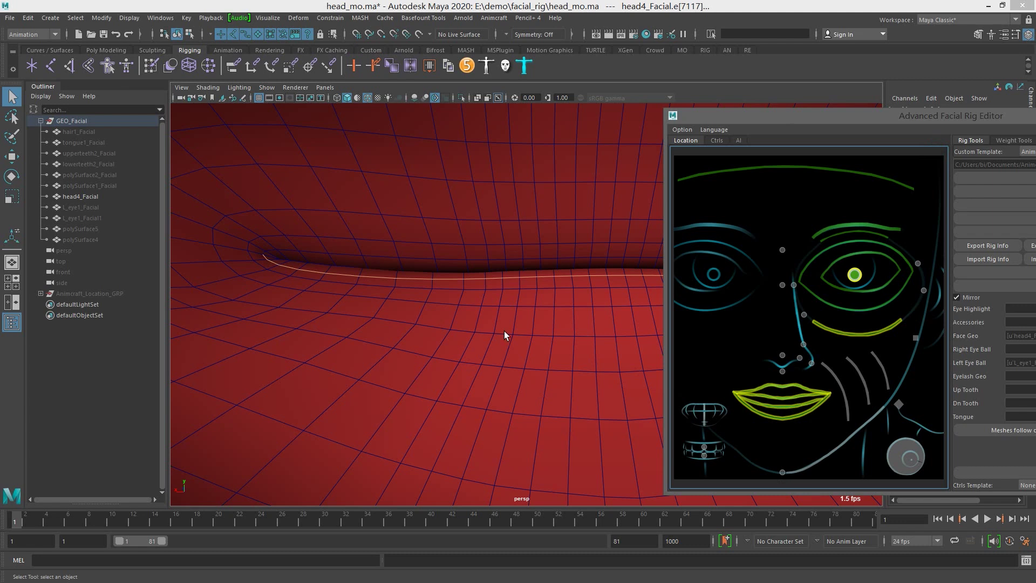
Frame the mouth on the head and show the last hidden objects again.
key(f)
alt+drag(394, 321, 484, 323)
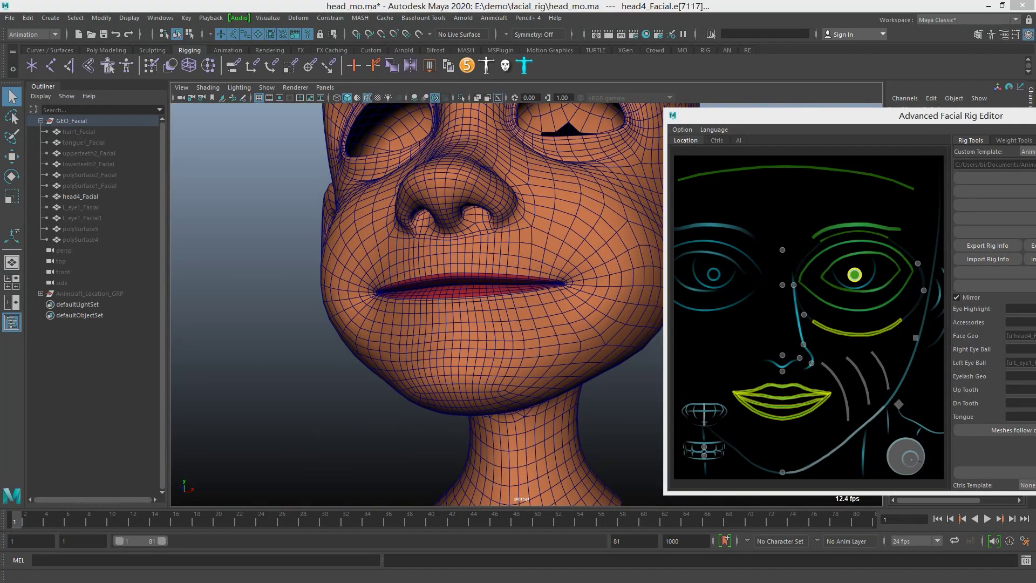
alt+drag(381, 310, 354, 303)
key(ctrl+shift+h)
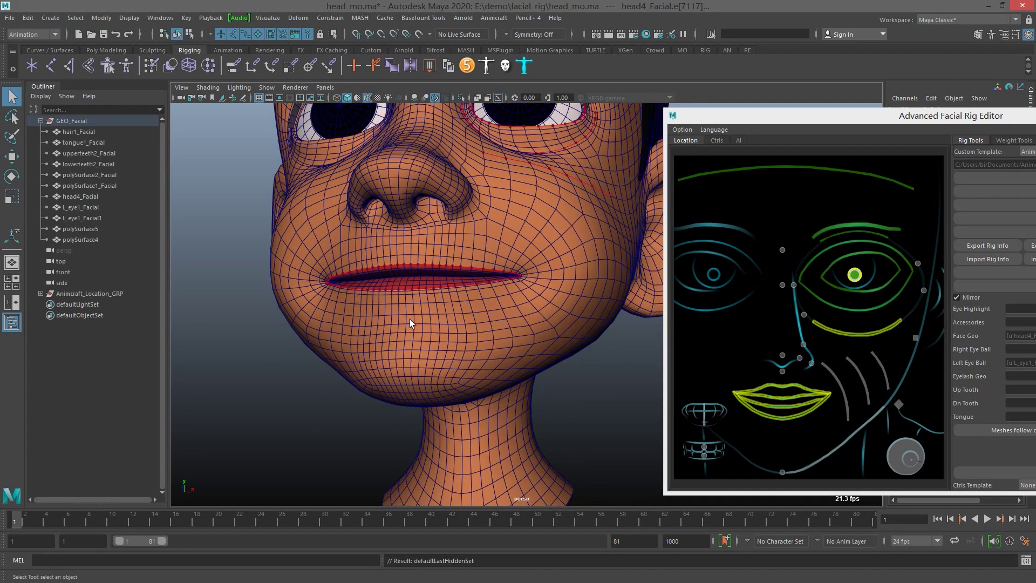
Switch the head mesh to edge selection and select the edges running sideways from the middle of the chin's underside.
alt+drag(509, 313, 467, 315)
scroll(507, 319, down, 5)
alt+middle_drag(530, 321, 492, 321)
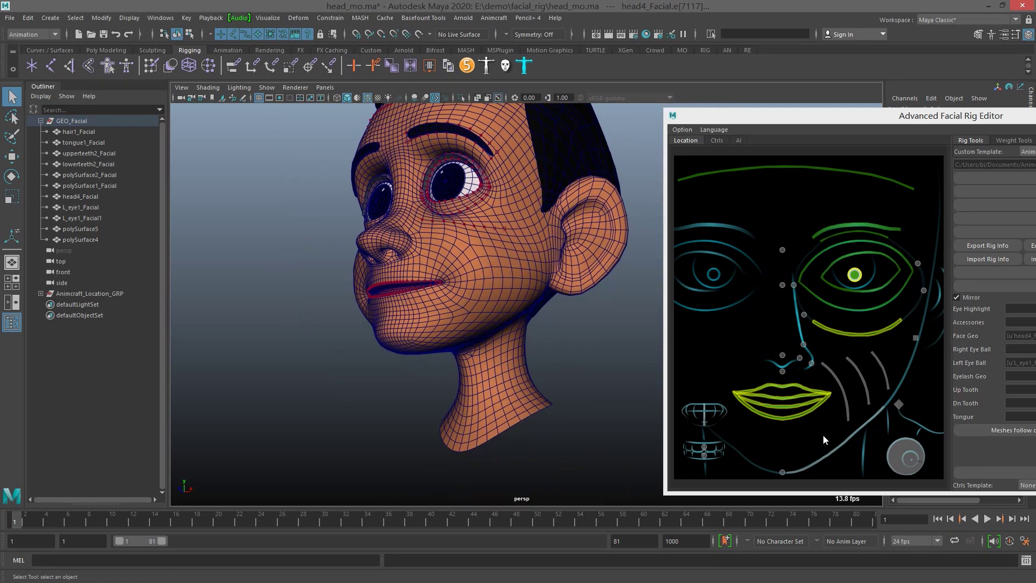
scroll(475, 320, up, 3)
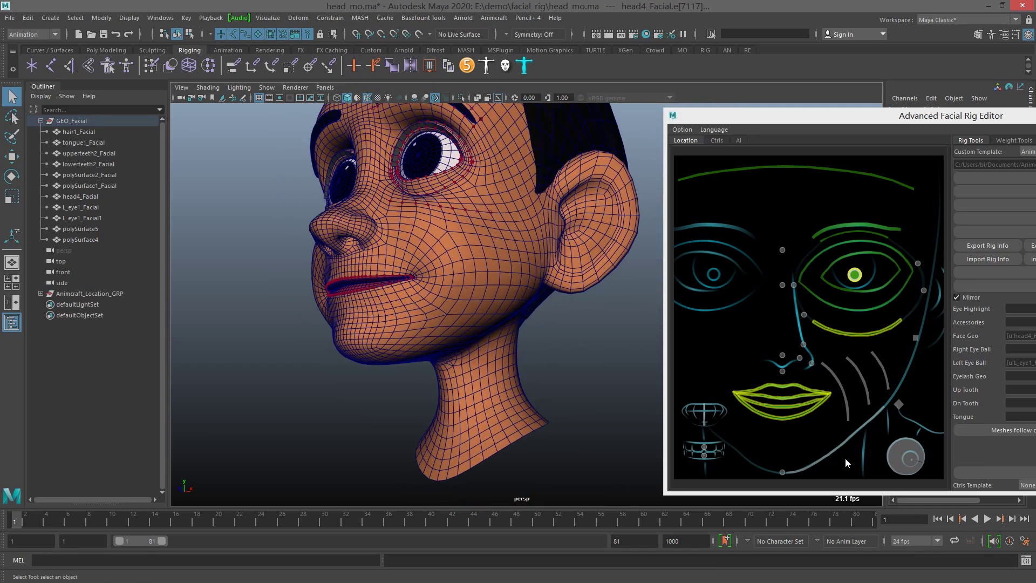
alt+drag(389, 296, 444, 318)
click(483, 328)
scroll(440, 337, up, 3)
alt+right_drag(444, 319, 443, 281)
alt+drag(409, 321, 400, 354)
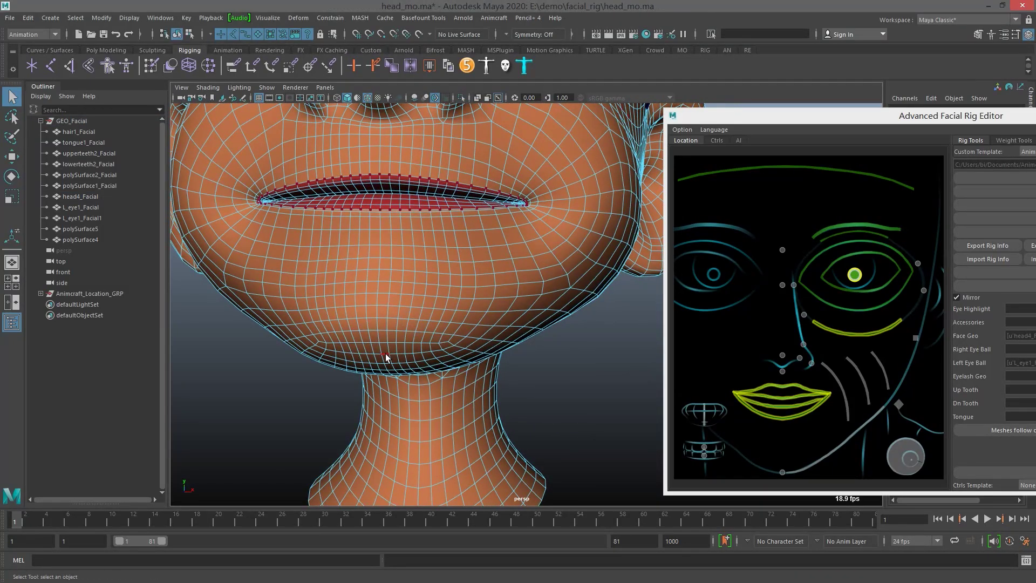
click(392, 352)
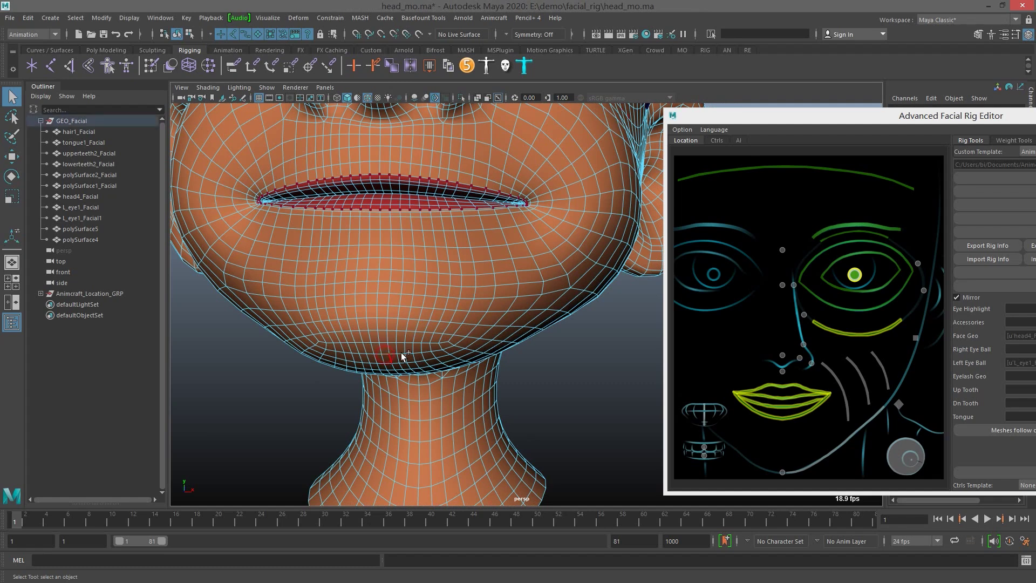
shift+double_click(437, 352)
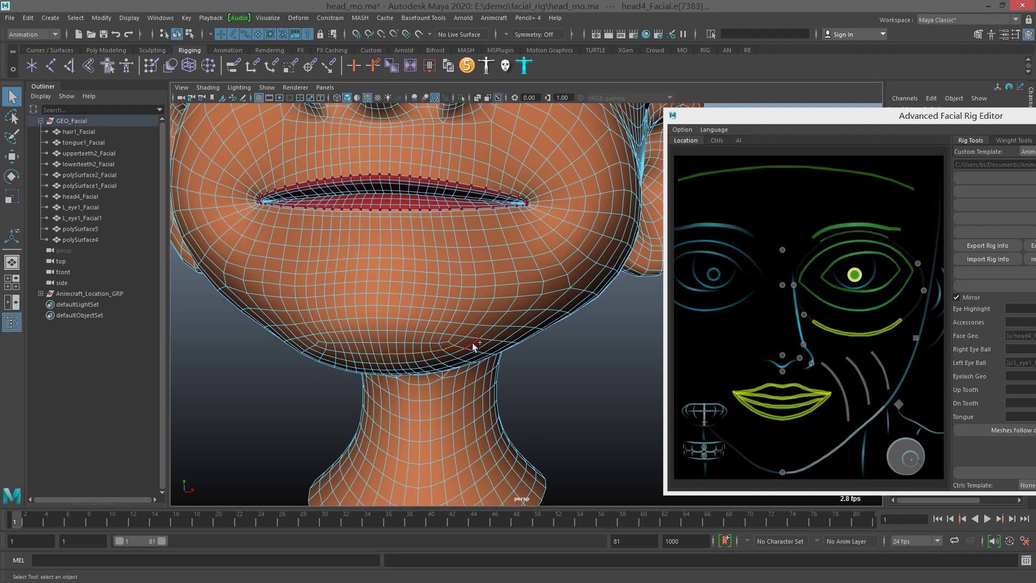
Extend the edge selection along the jaw towards the ear and mark it as the jaw line.
alt+drag(479, 349, 384, 329)
click(384, 329)
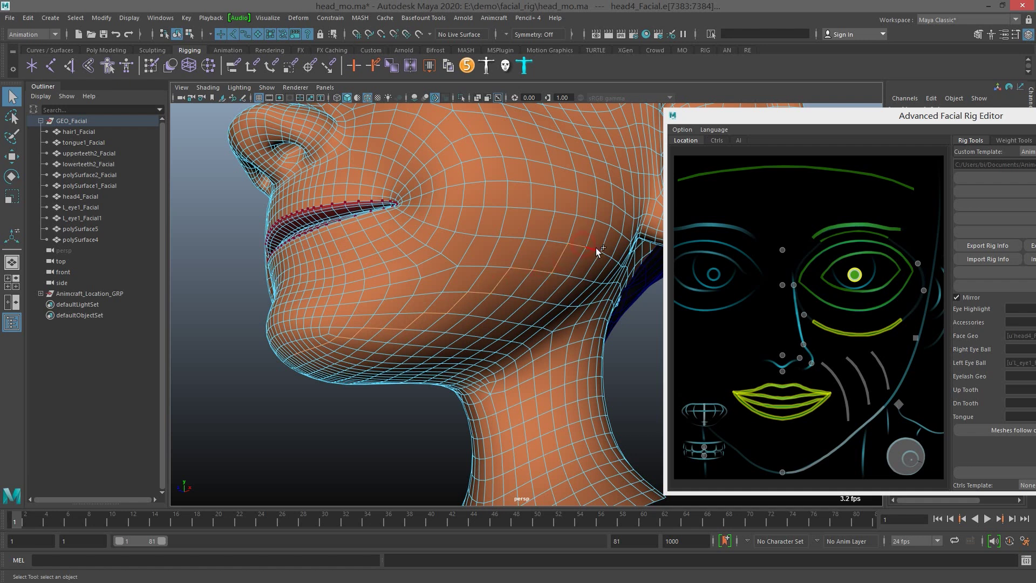
alt+drag(605, 239, 578, 265)
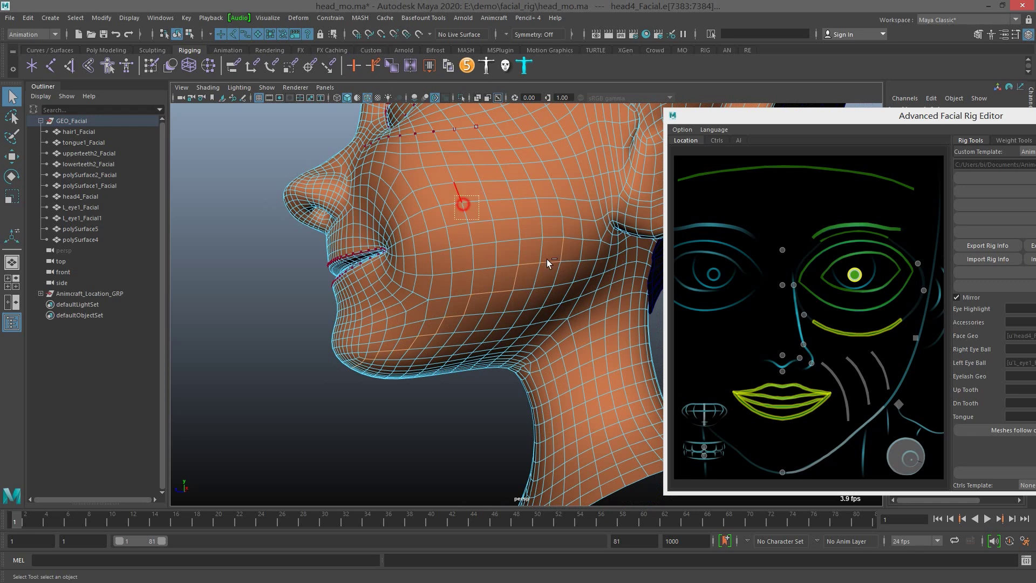
drag(451, 322, 452, 323)
click(841, 452)
Select the edges curving around the mouth corner from beside the nose to below the lip, and mark them as the innermost cheek line.
alt+drag(553, 320, 561, 301)
alt+middle_drag(562, 301, 552, 294)
mouse_move(552, 295)
alt+mouse_down()
mouse_move(523, 273)
mouse_move(518, 287)
mouse_move(545, 289)
alt+mouse_up()
scroll(545, 289, up, 3)
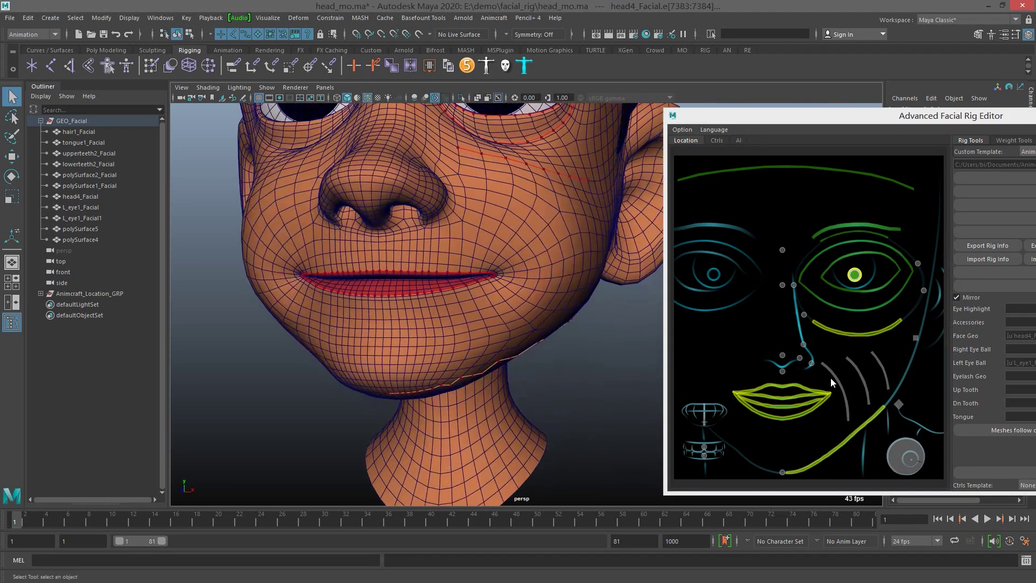
alt+drag(487, 262, 488, 243)
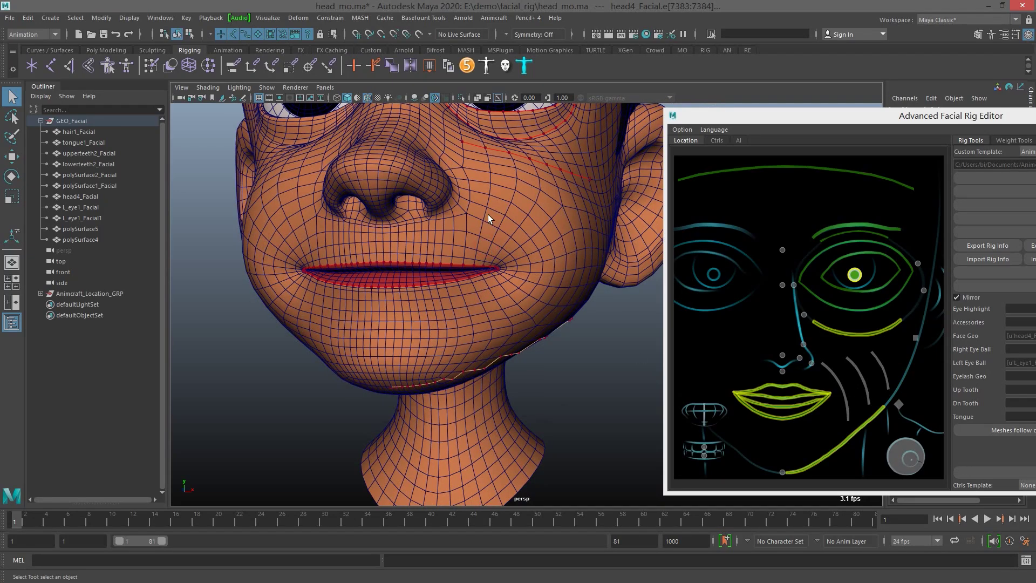
click(534, 272)
right_drag(533, 286, 513, 221)
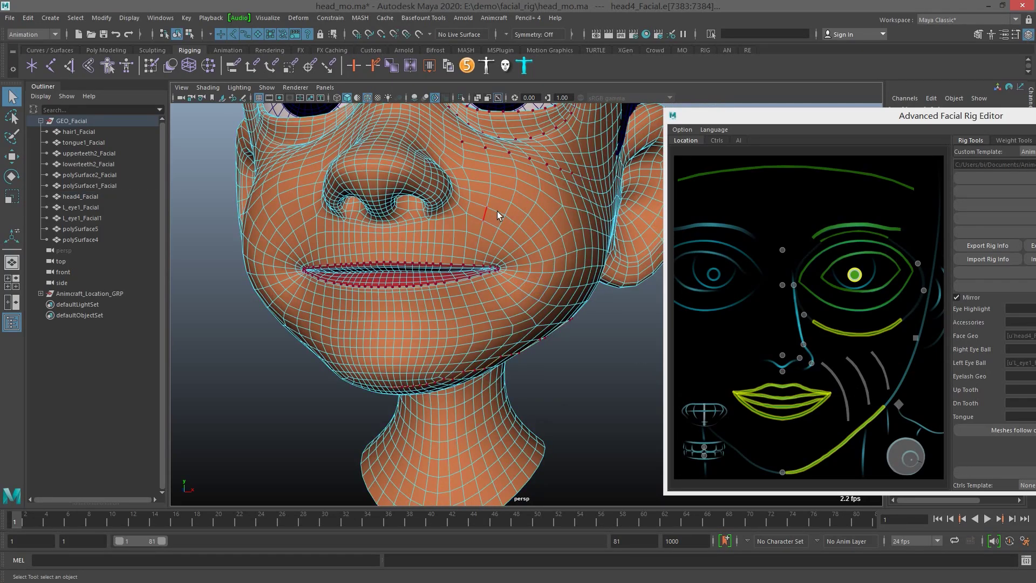
click(478, 310)
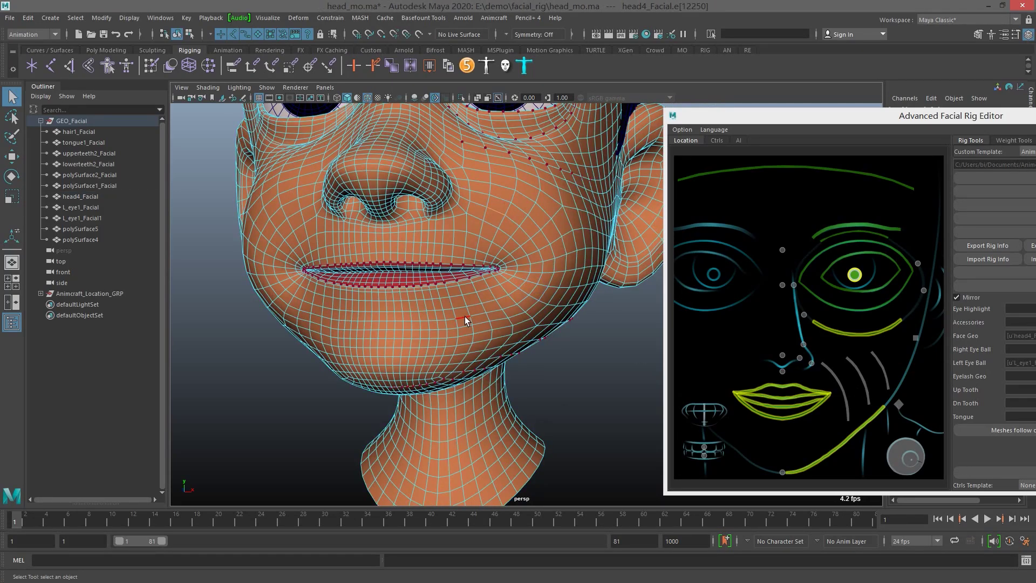
shift+double_click(462, 316)
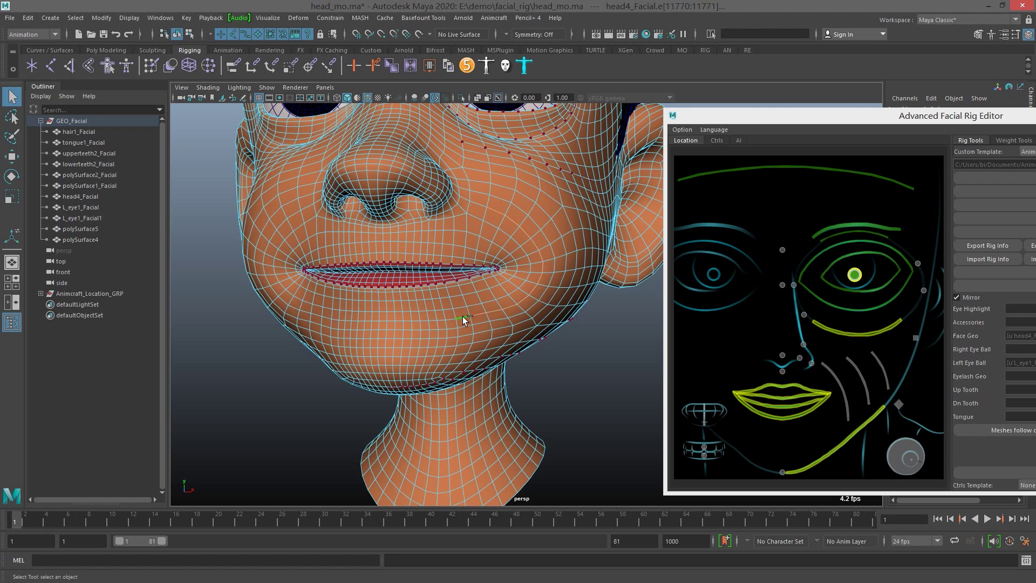
right_click(843, 390)
click(854, 401)
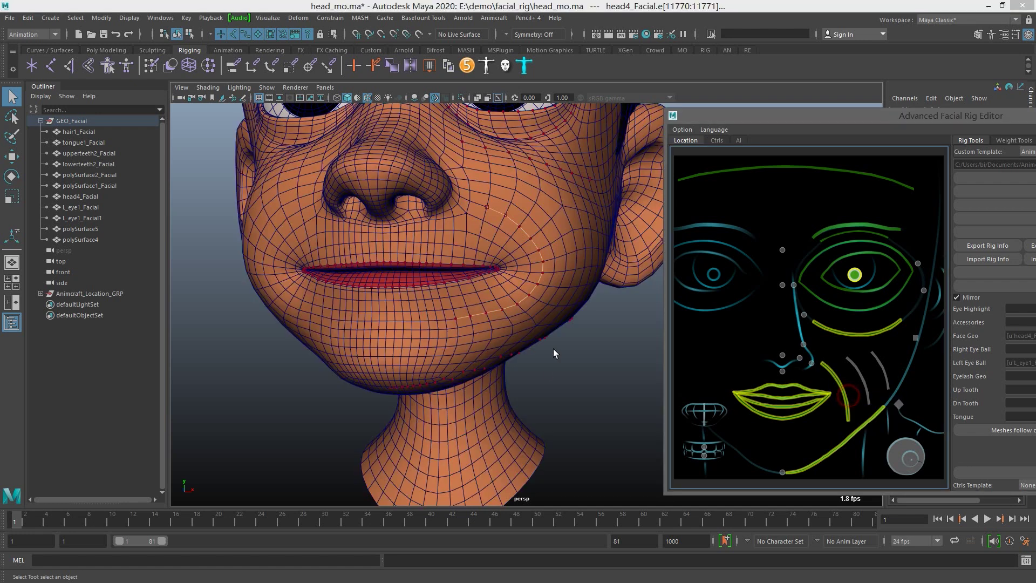
Select the edges running down the middle of the cheek towards the jaw and mark them as the middle cheek line.
alt+drag(561, 274, 558, 285)
click(533, 293)
right_drag(550, 301, 530, 224)
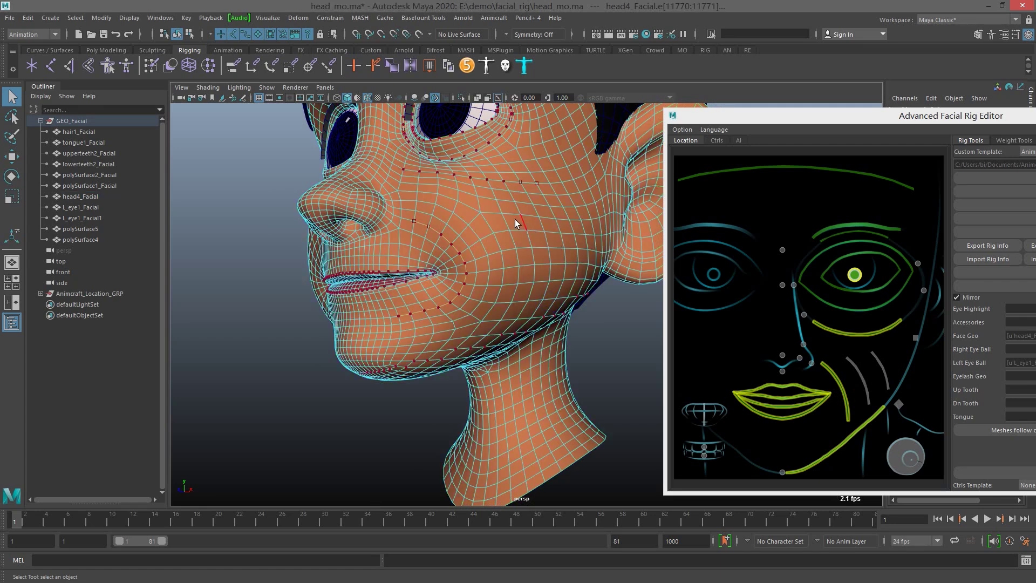
click(506, 311)
click(510, 313)
right_click(862, 378)
click(872, 384)
Select the edges running down the cheek closest to the ear and mark them as the outermost cheek line.
alt+drag(592, 289, 562, 281)
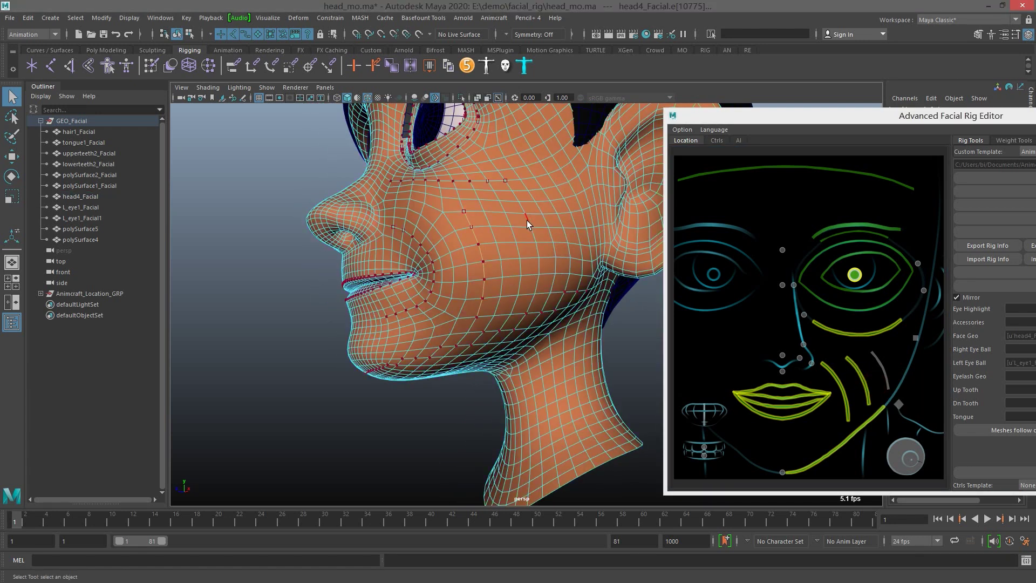
click(537, 285)
click(582, 294)
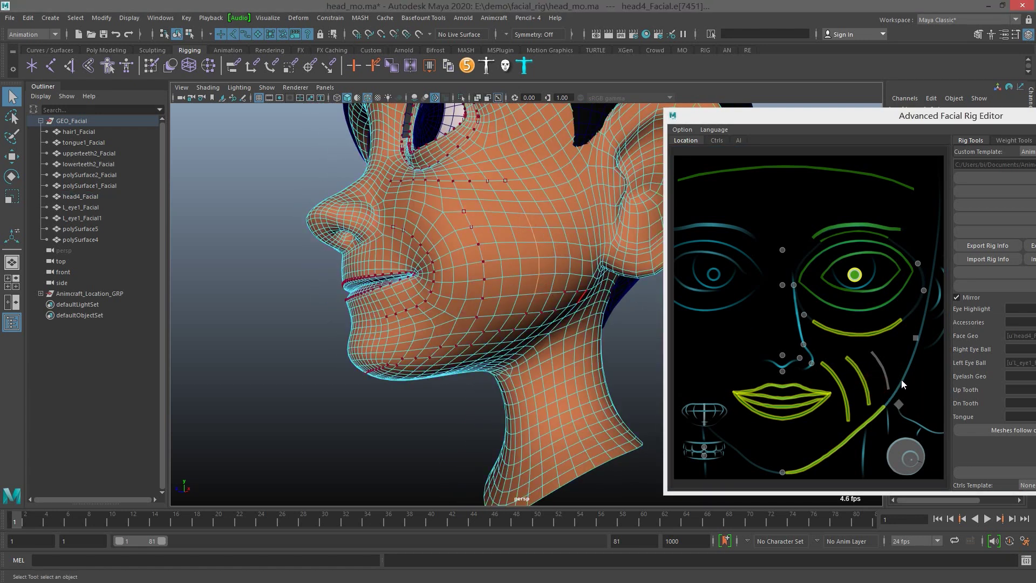
right_click(884, 373)
click(892, 380)
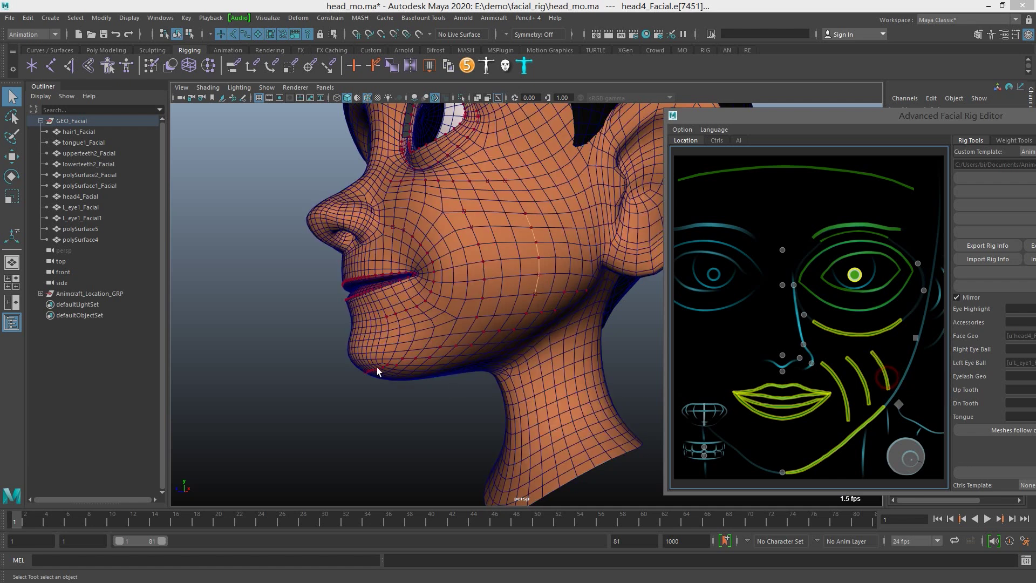
Switch the head mesh to vertex selection and mark the vertex midway between the eyebrows as the centre brow point.
alt+drag(457, 301, 468, 297)
scroll(475, 289, down, 6)
scroll(486, 283, up, 4)
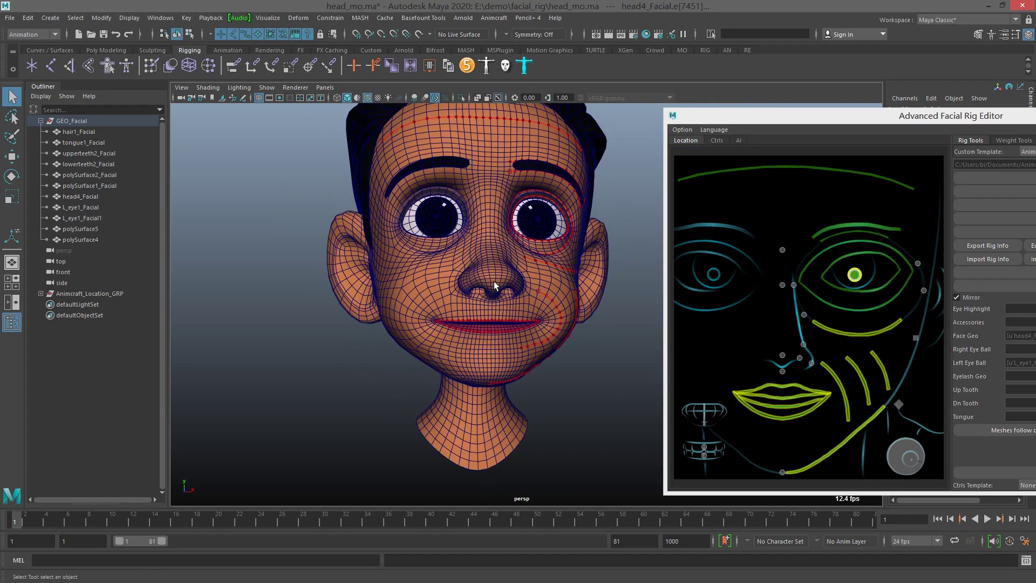
click(782, 284)
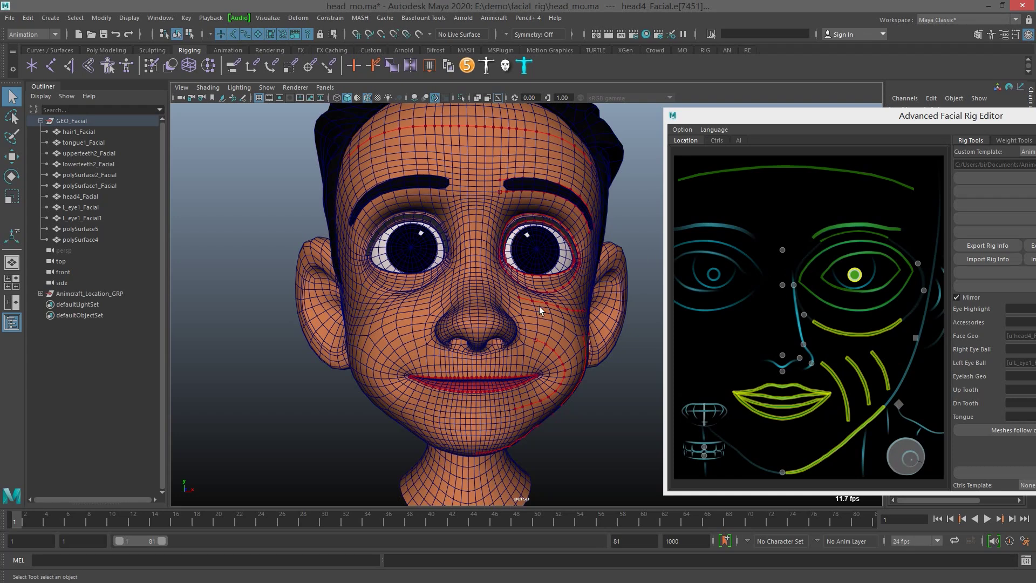
alt+drag(517, 284, 499, 310)
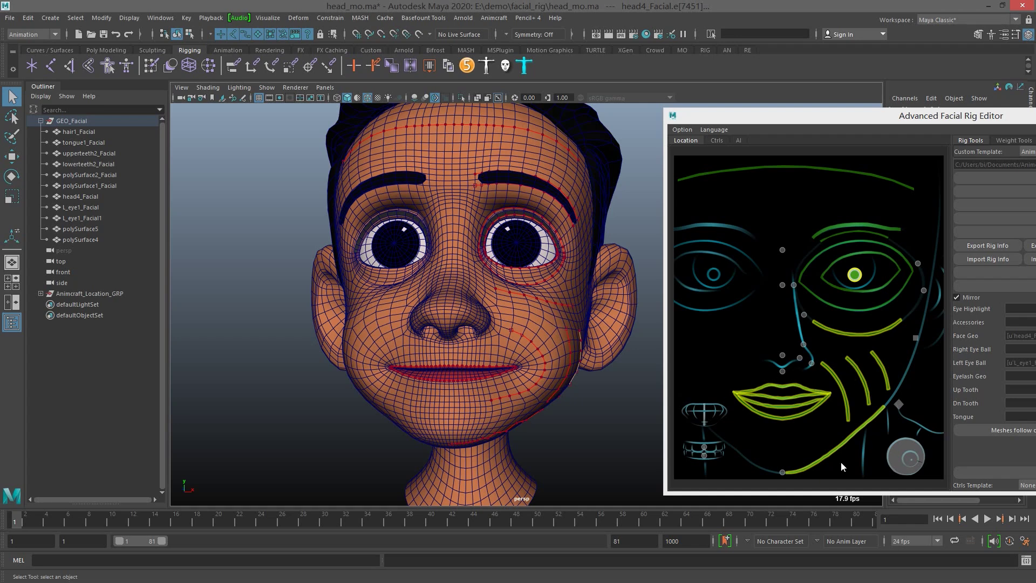
alt+middle_drag(479, 254, 477, 293)
scroll(477, 293, up, 2)
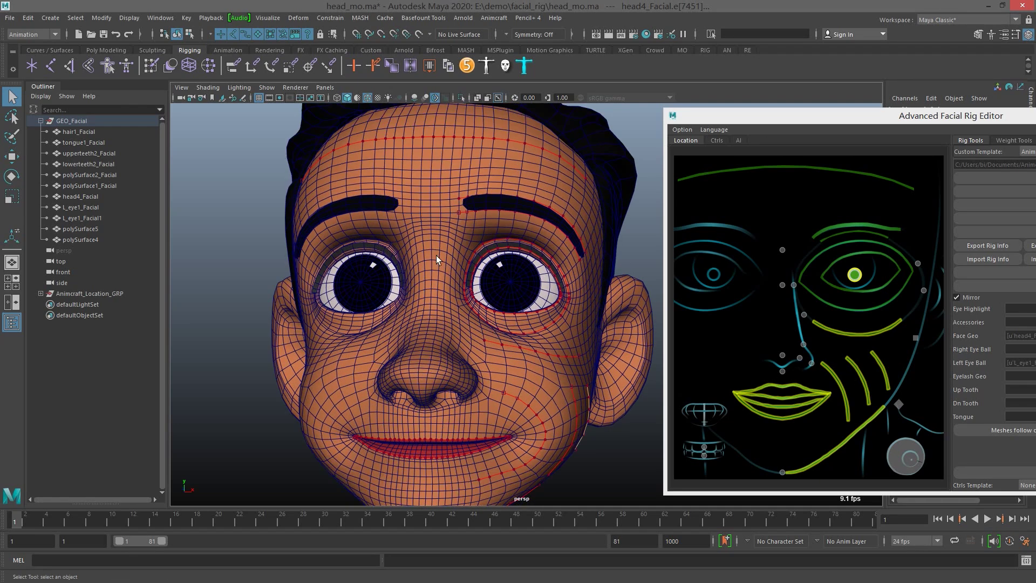
alt+drag(436, 255, 523, 254)
scroll(502, 259, up, 3)
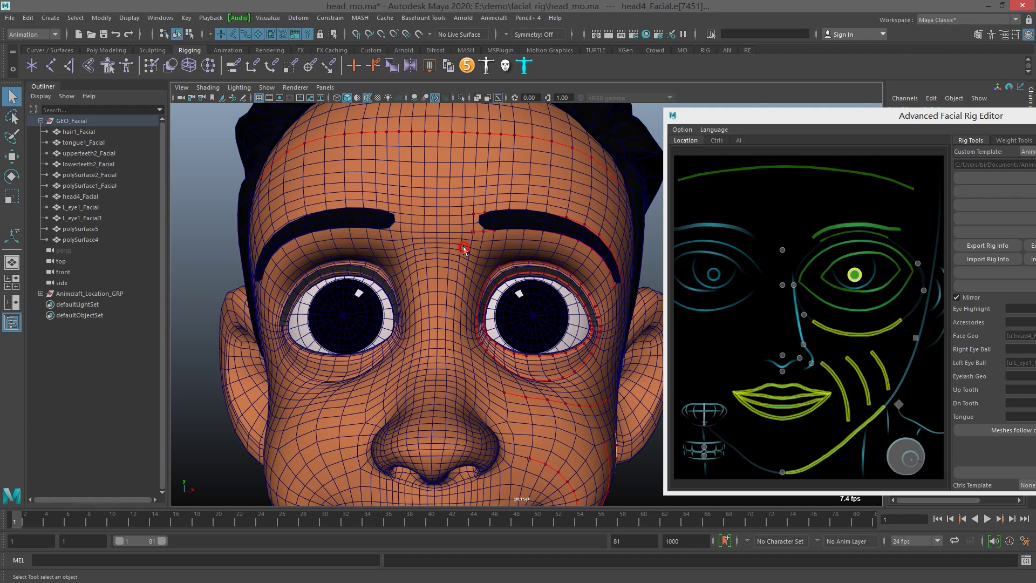
click(464, 249)
right_drag(487, 254, 440, 252)
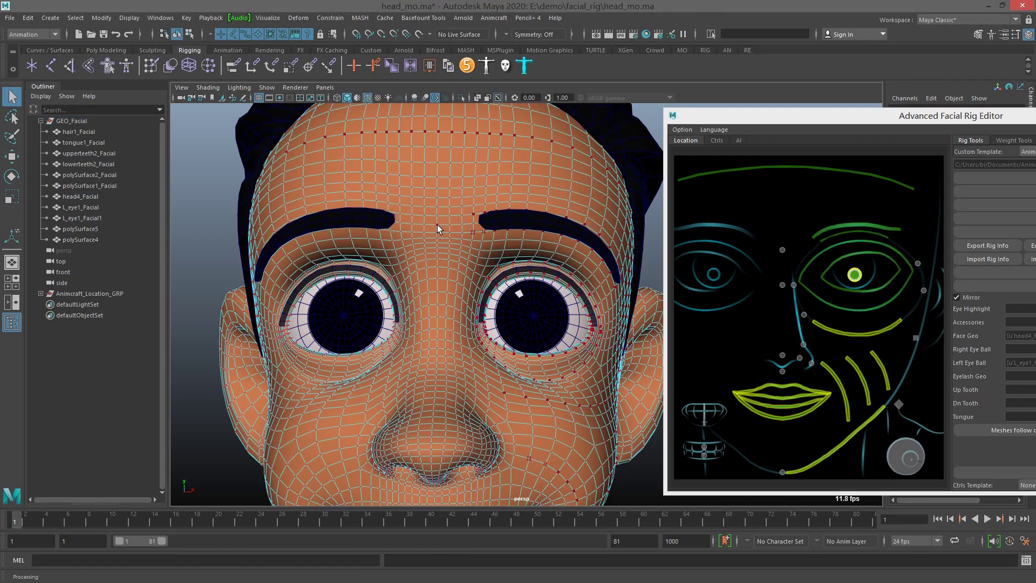
click(437, 224)
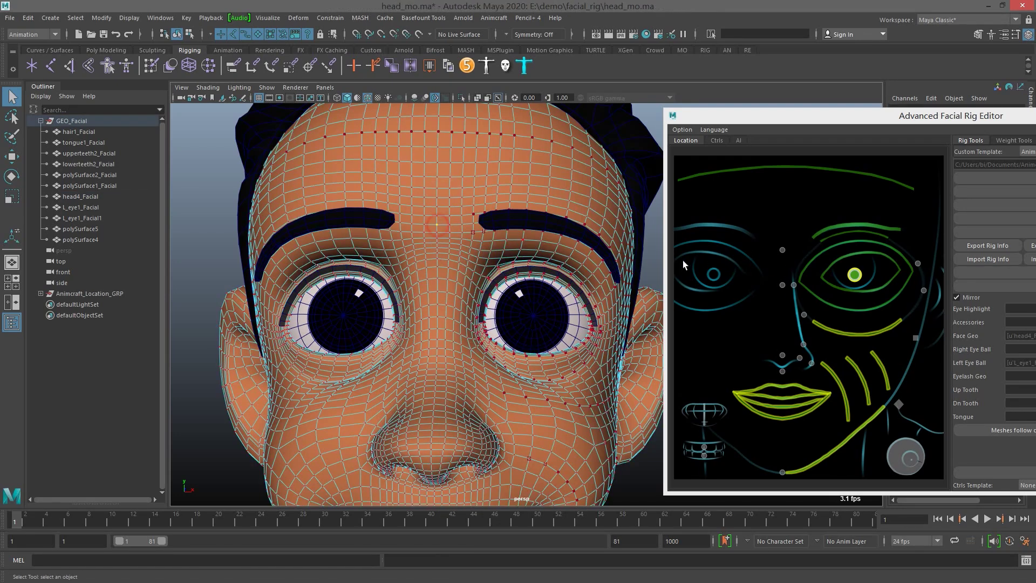
right_click(783, 250)
click(790, 256)
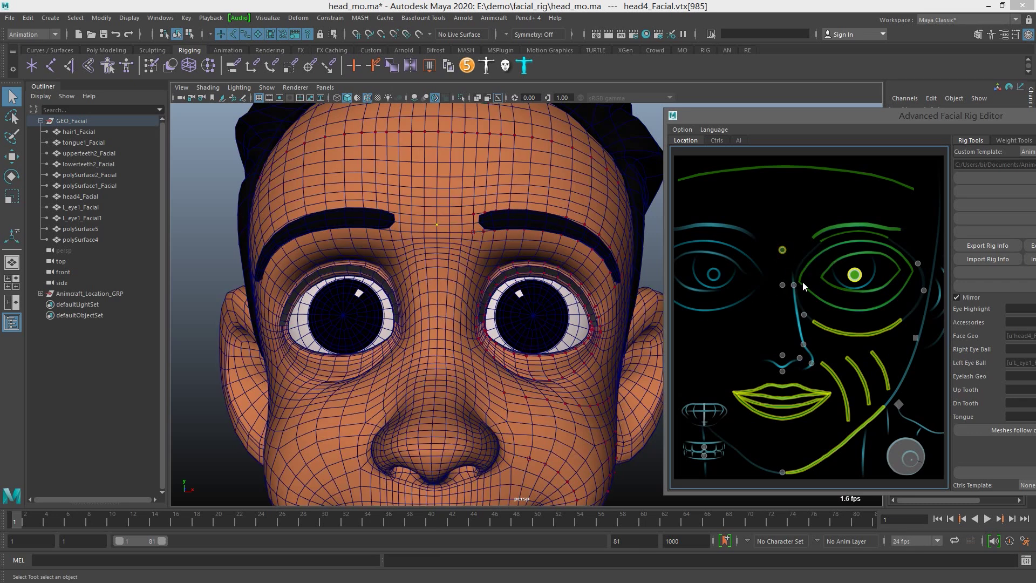
Select the vertex on the centre line of the nose bridge between the eyes and mark it as the nose bridge point.
click(469, 317)
right_drag(483, 275, 448, 303)
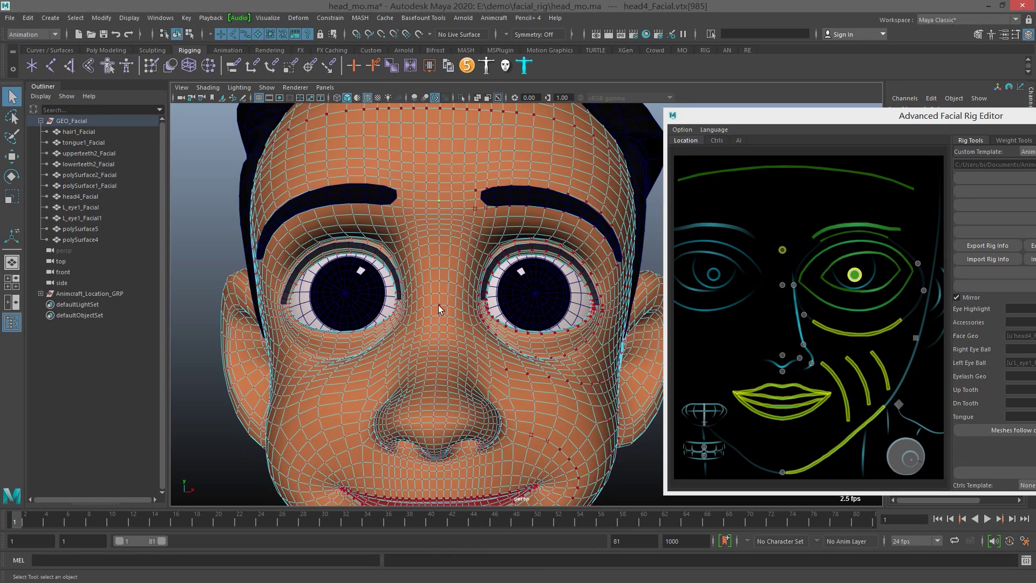
click(439, 306)
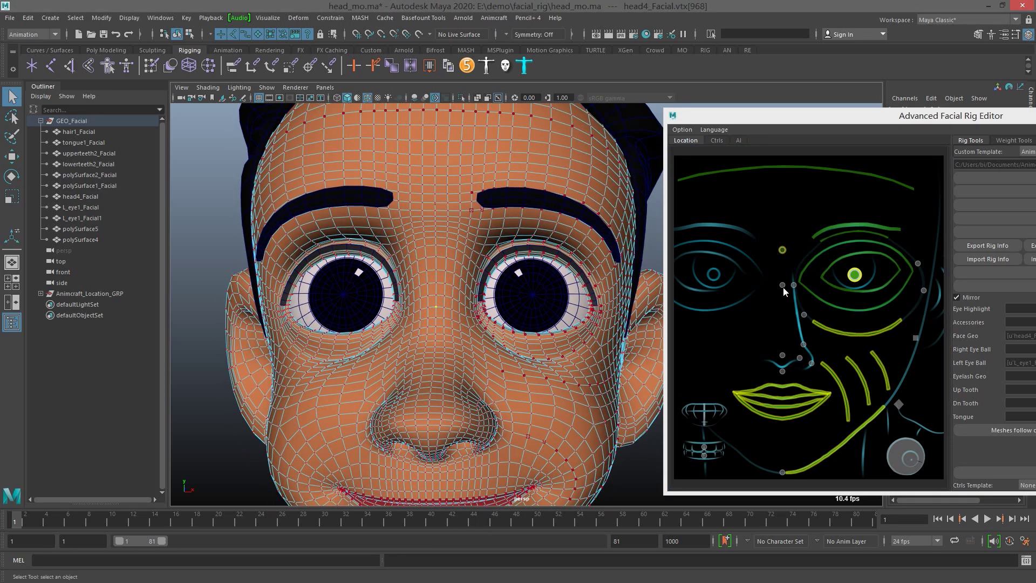
right_click(783, 285)
click(803, 289)
Select the vertex between the nose bridge and the left eye's inner corner and mark it as the inner eye point.
right_drag(464, 322, 416, 276)
click(792, 285)
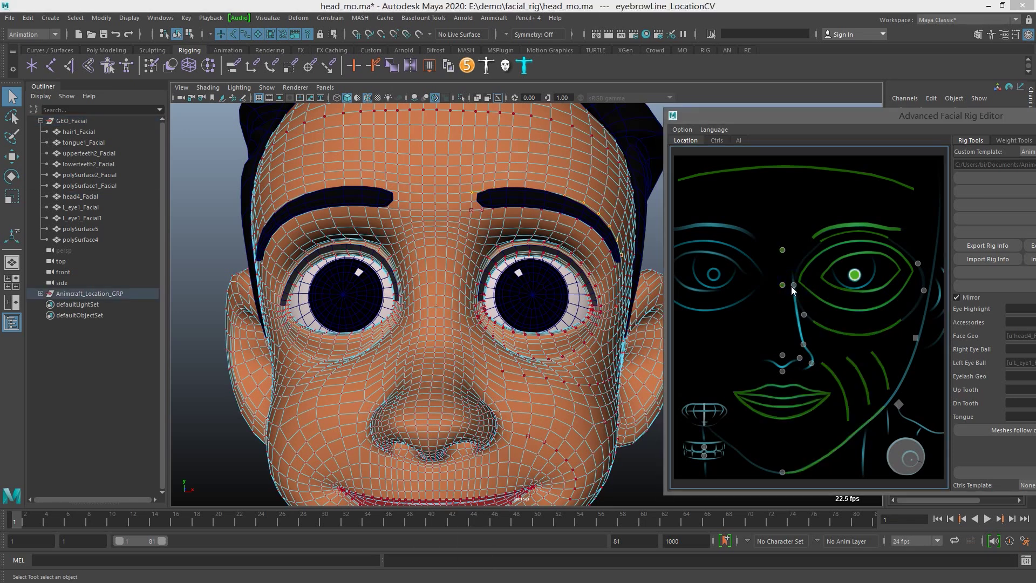
click(465, 316)
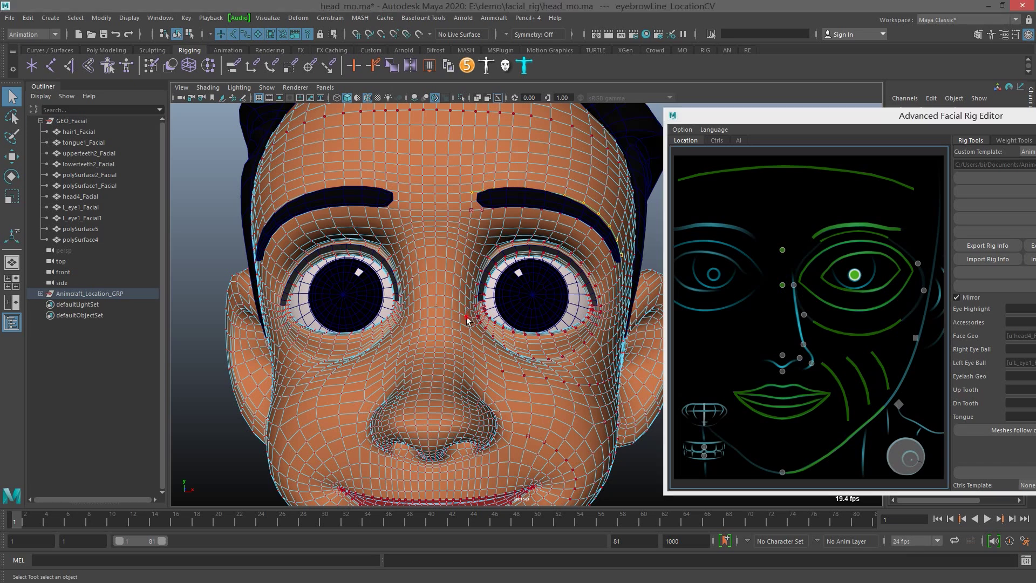
click(794, 285)
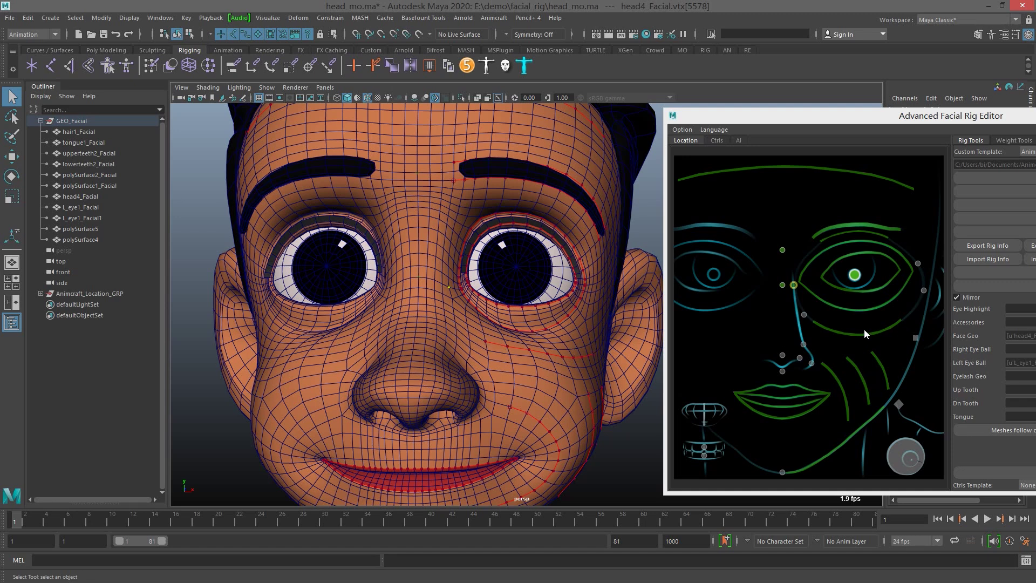
Select the vertex beside the nose below the left eye's inner corner and mark it as the upper nose-side point.
click(468, 334)
right_drag(469, 333, 414, 275)
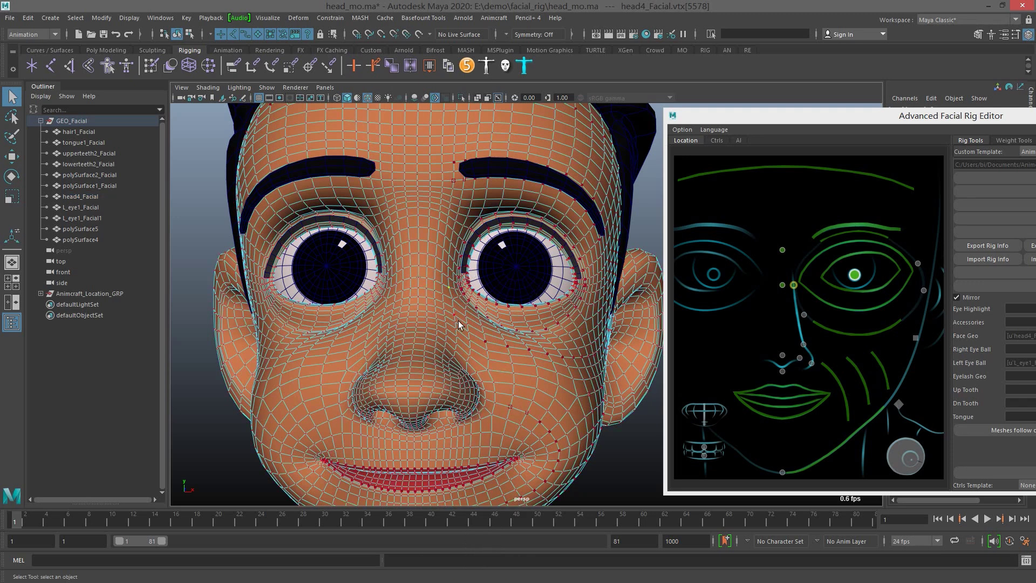
click(467, 332)
right_click(805, 315)
click(817, 317)
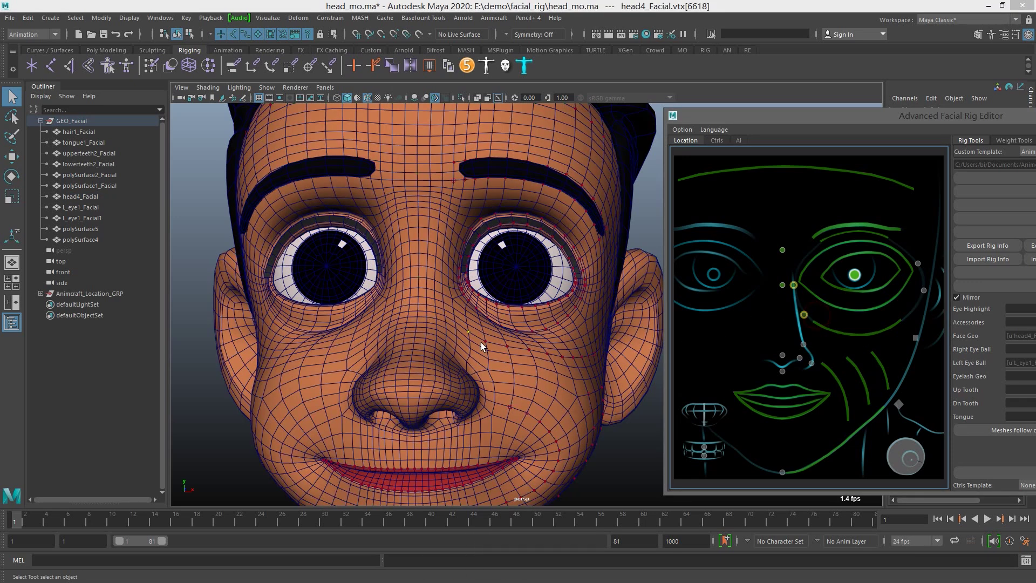
Select the vertex just outside the left eye's outer corner and mark it as the upper outer eye point.
alt+drag(397, 324, 536, 296)
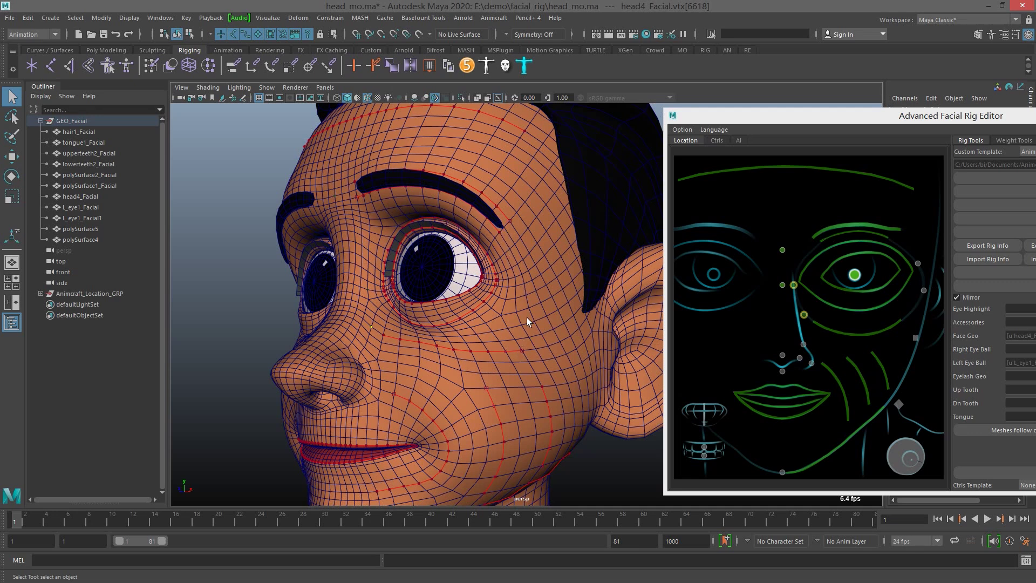
click(516, 265)
right_drag(527, 278, 511, 277)
click(517, 277)
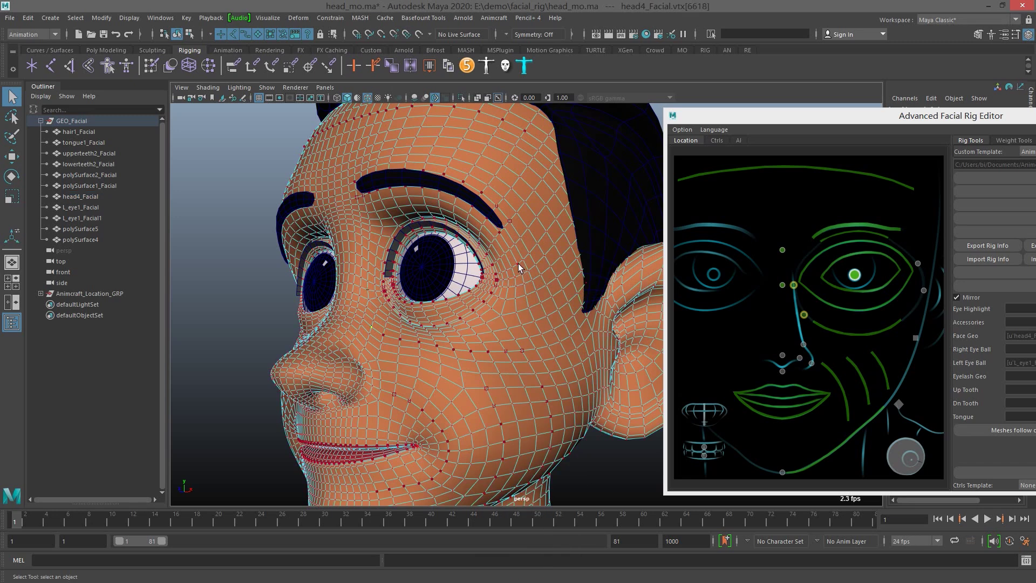
click(918, 265)
right_click(918, 265)
click(933, 270)
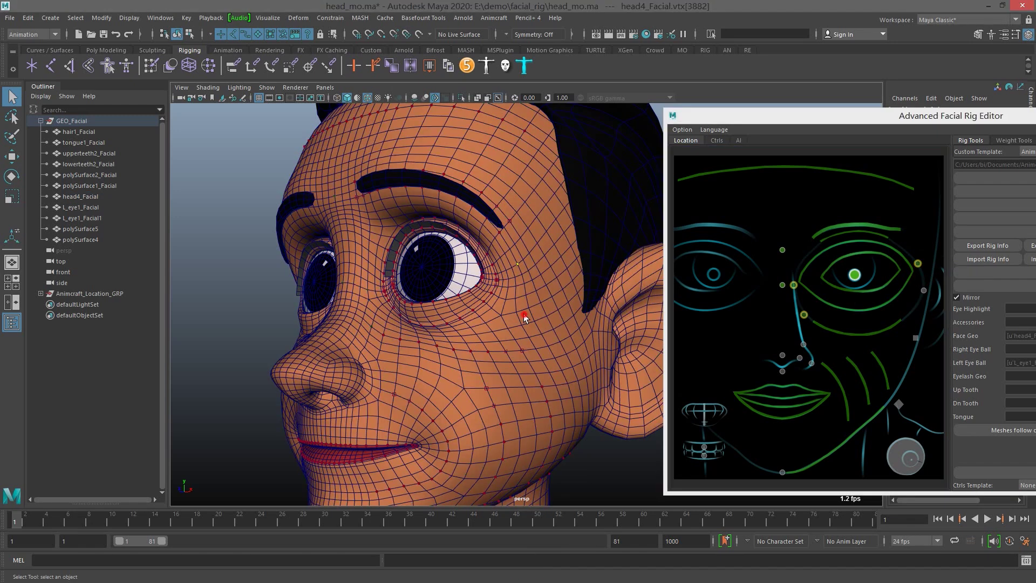
Select the vertex on the cheekbone below the outer eye point and mark it as the lower outer eye point.
click(544, 306)
right_drag(511, 304, 497, 274)
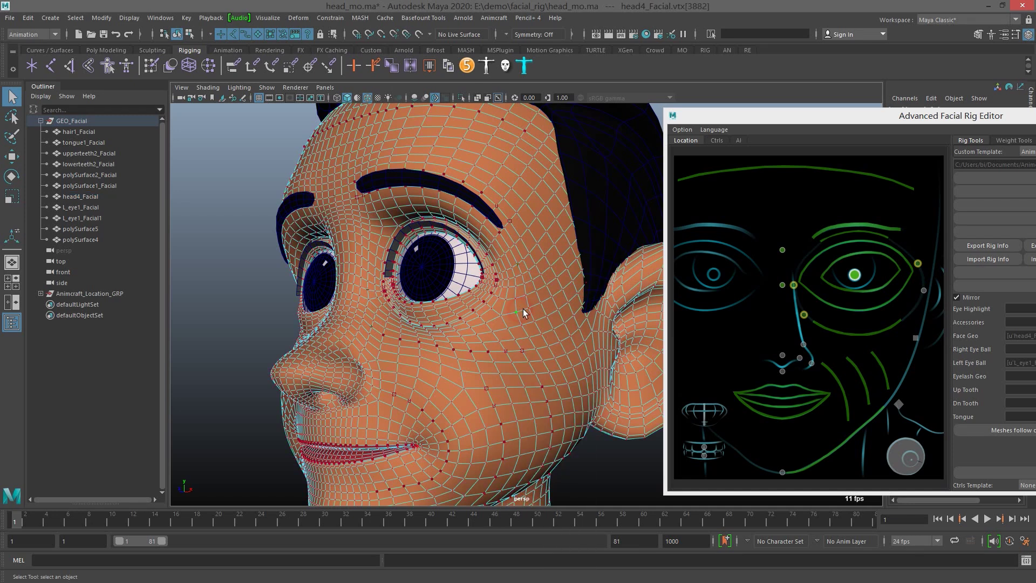
click(528, 308)
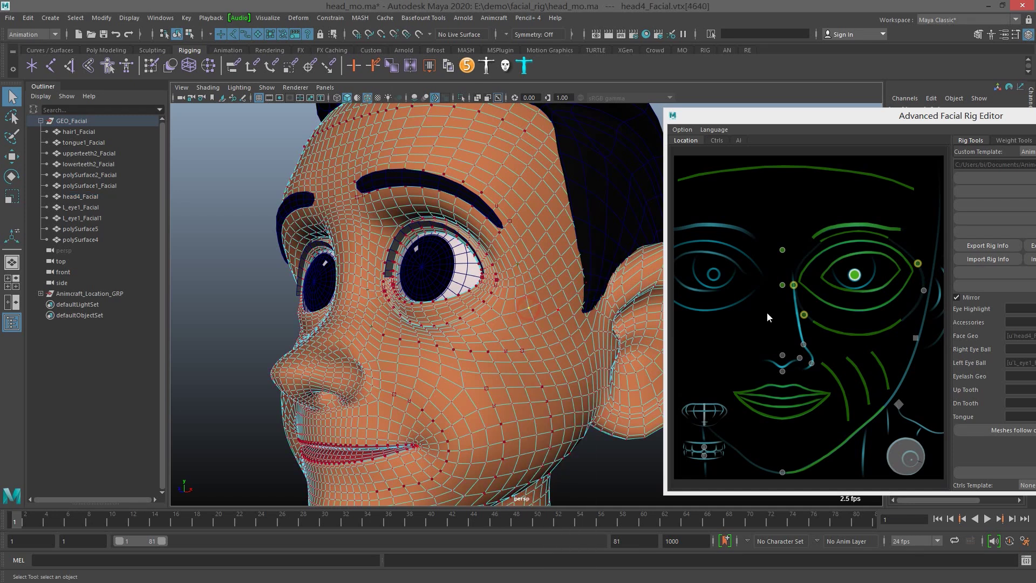
right_click(924, 291)
click(950, 295)
Select the vertex on the centre line at the tip of the nose and mark it as the nose tip point.
alt+drag(449, 372, 541, 402)
alt+drag(419, 362, 396, 323)
click(457, 285)
right_drag(463, 275, 415, 276)
click(423, 294)
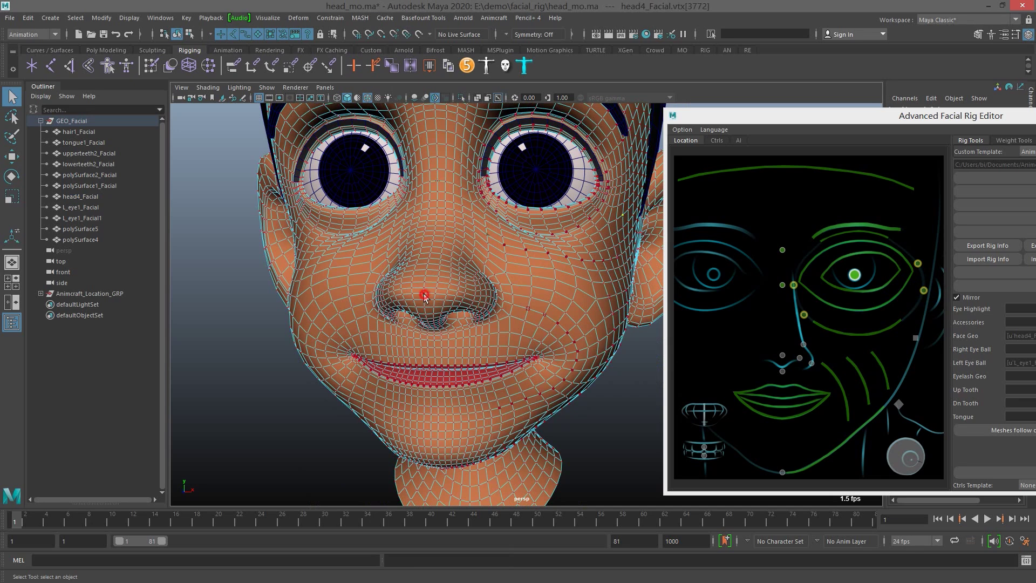
right_click(784, 358)
click(798, 365)
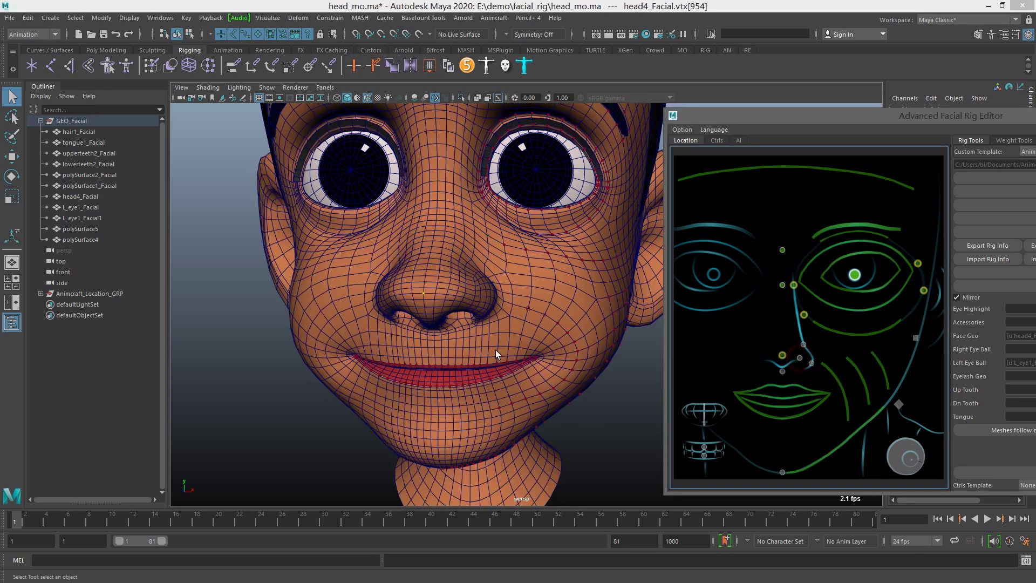
Select the centre vertex where the base of the nose meets the upper lip area and mark it as the nose base point.
alt+drag(431, 358, 429, 322)
scroll(430, 322, up, 3)
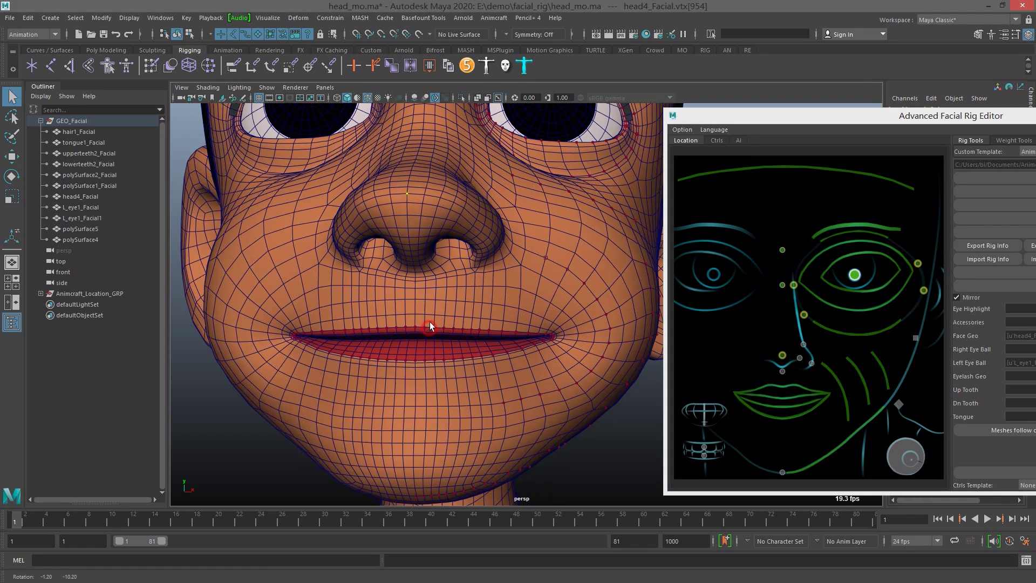
click(468, 262)
right_drag(467, 263, 436, 263)
click(416, 274)
click(783, 370)
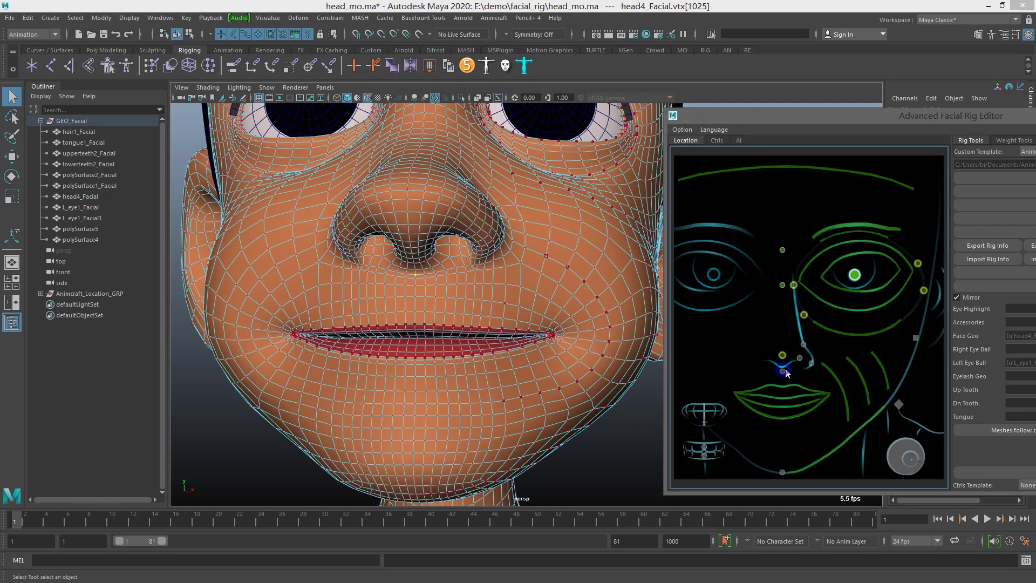
right_click(783, 372)
click(797, 374)
Select a vertex on the left nostril and mark it as the nostril point.
alt+middle_drag(488, 249, 465, 354)
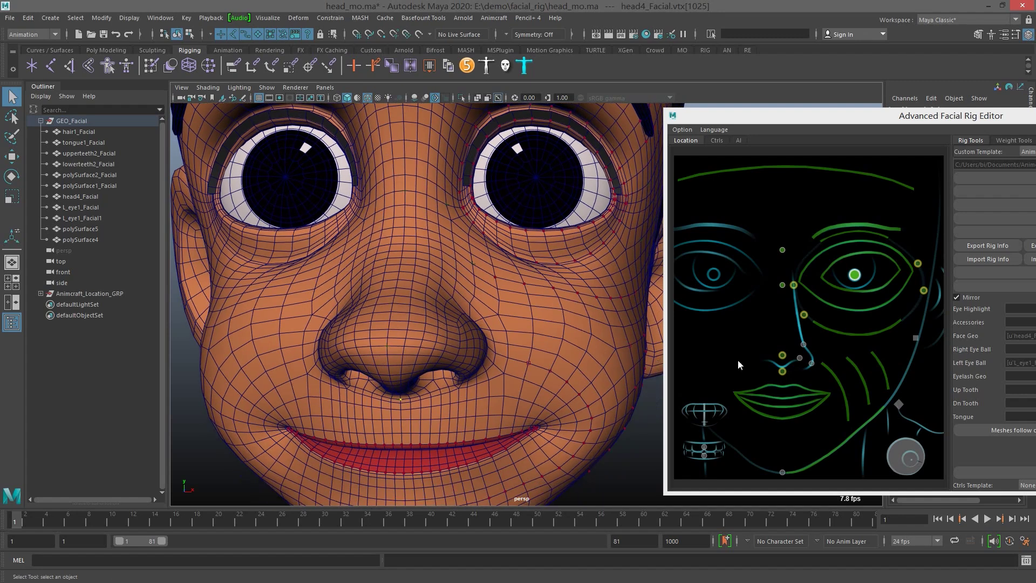
click(466, 339)
right_drag(489, 333, 437, 275)
alt+drag(480, 361, 476, 329)
click(479, 329)
alt+drag(526, 351, 449, 261)
click(436, 250)
right_click(800, 358)
click(826, 367)
Select the vertex where the left nostril wing meets the cheek and mark it as the outer nose wing point.
click(533, 263)
right_drag(499, 263, 474, 263)
alt+drag(464, 281, 503, 303)
click(783, 372)
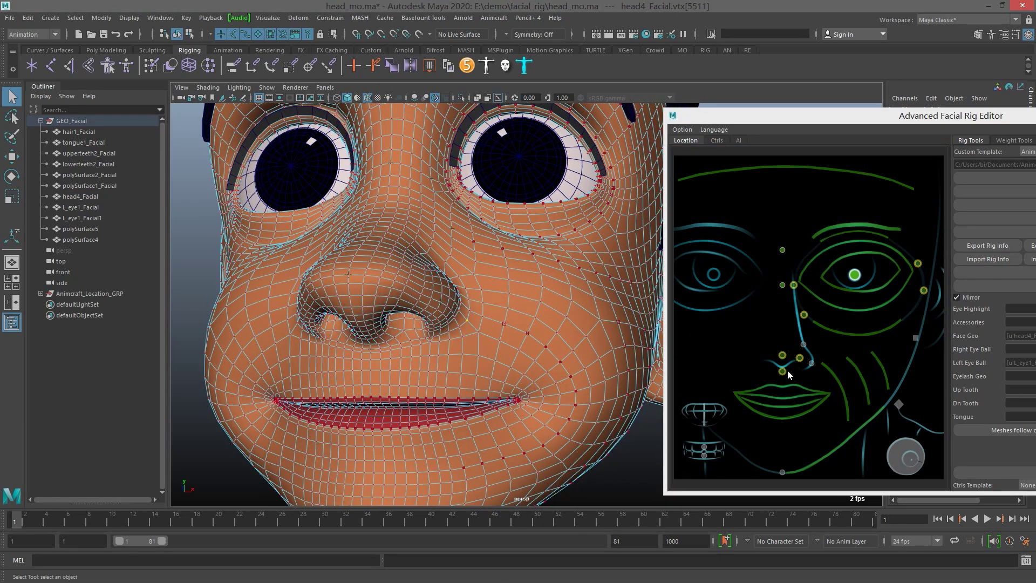
right_click(811, 365)
click(823, 371)
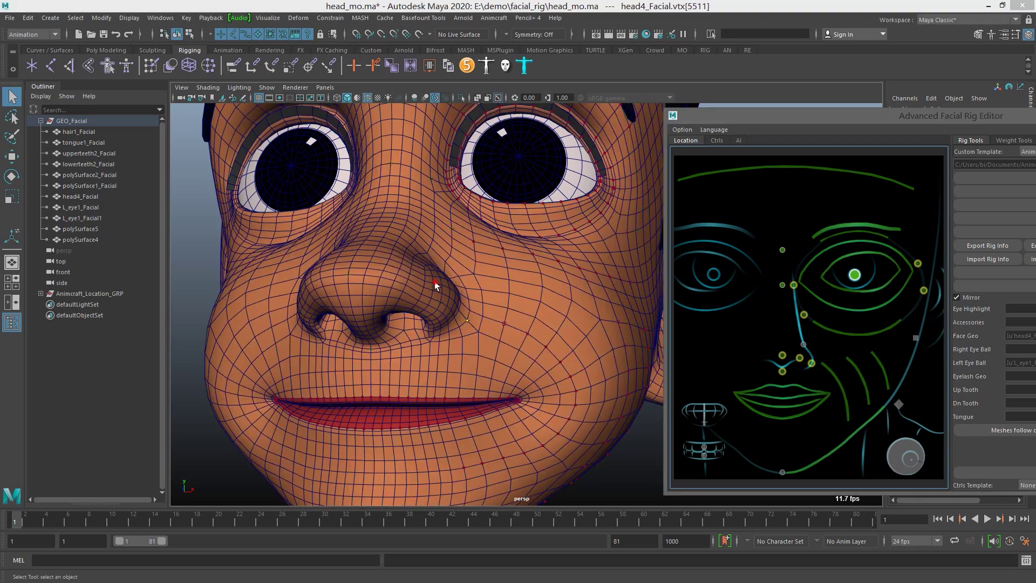
Select the vertex just above the left nostril wing and mark it as the upper nose wing point.
alt+drag(435, 281, 434, 305)
right_drag(456, 295, 433, 277)
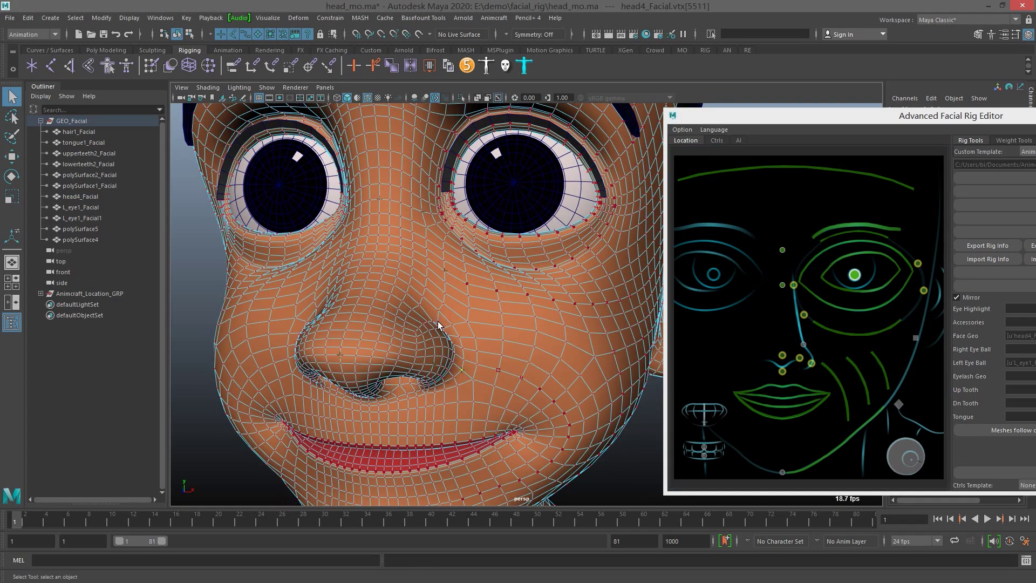
click(438, 322)
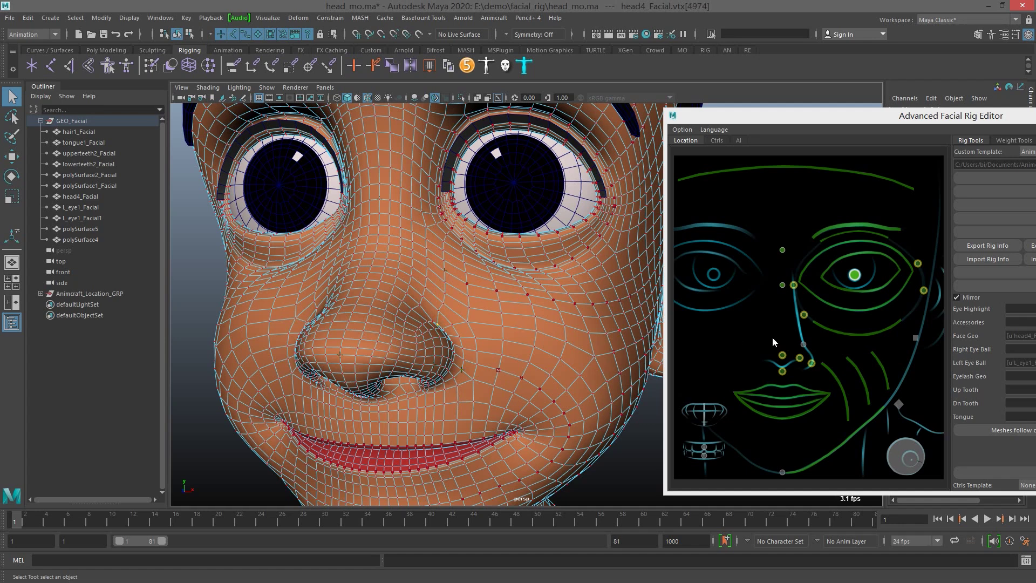
right_click(803, 344)
click(815, 350)
Select the centre vertex at the underside of the chin and mark it as the chin point.
alt+right_drag(496, 331, 465, 361)
alt+middle_drag(464, 361, 459, 275)
alt+drag(448, 344, 460, 297)
alt+right_drag(448, 349, 450, 298)
click(512, 324)
click(418, 376)
click(418, 377)
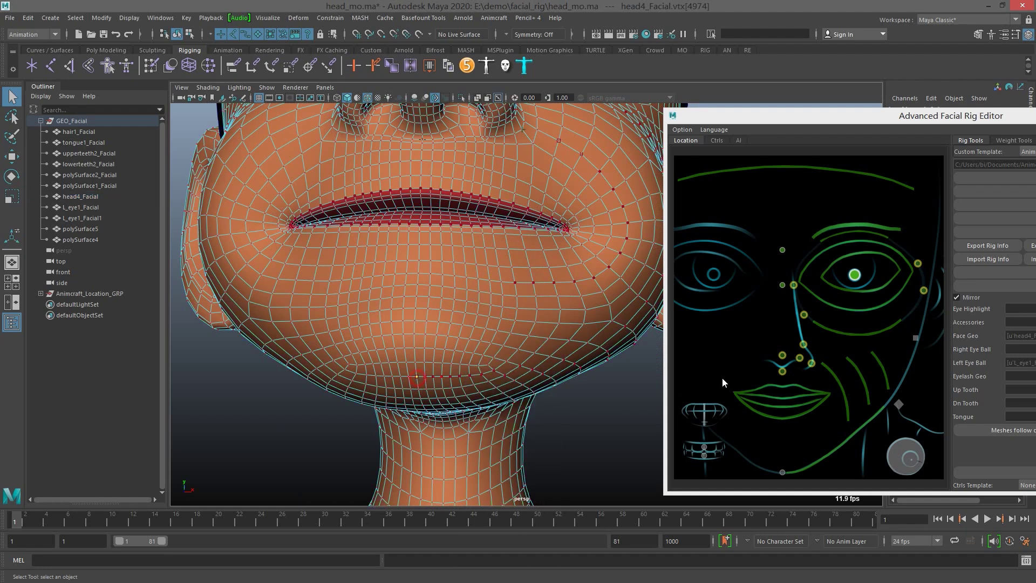
click(782, 473)
Select two vertices at the left jaw corner just below the ear and mark them as the jaw point.
alt+drag(406, 351, 502, 323)
alt+middle_drag(502, 324, 464, 326)
alt+drag(464, 263, 480, 314)
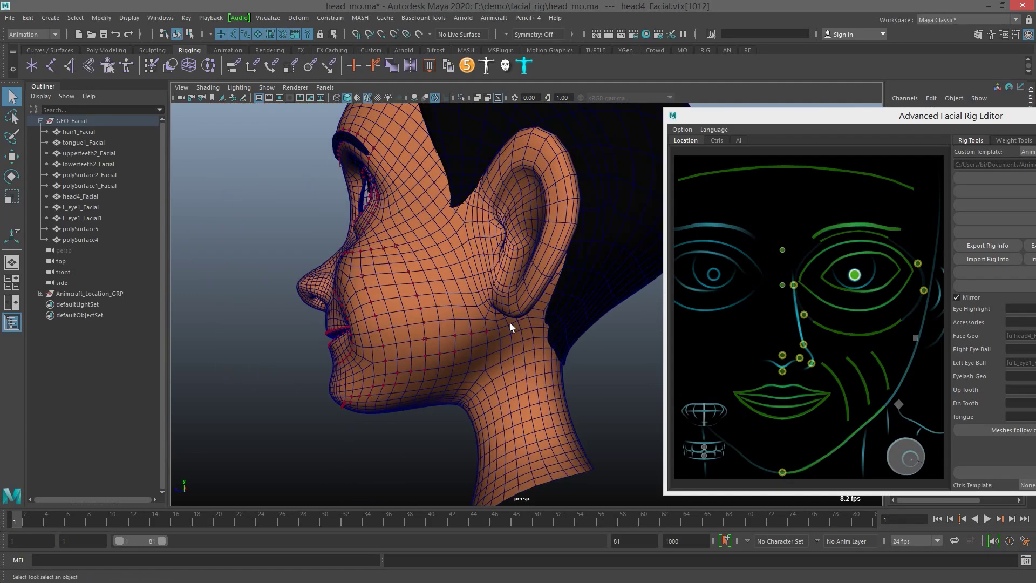
click(493, 324)
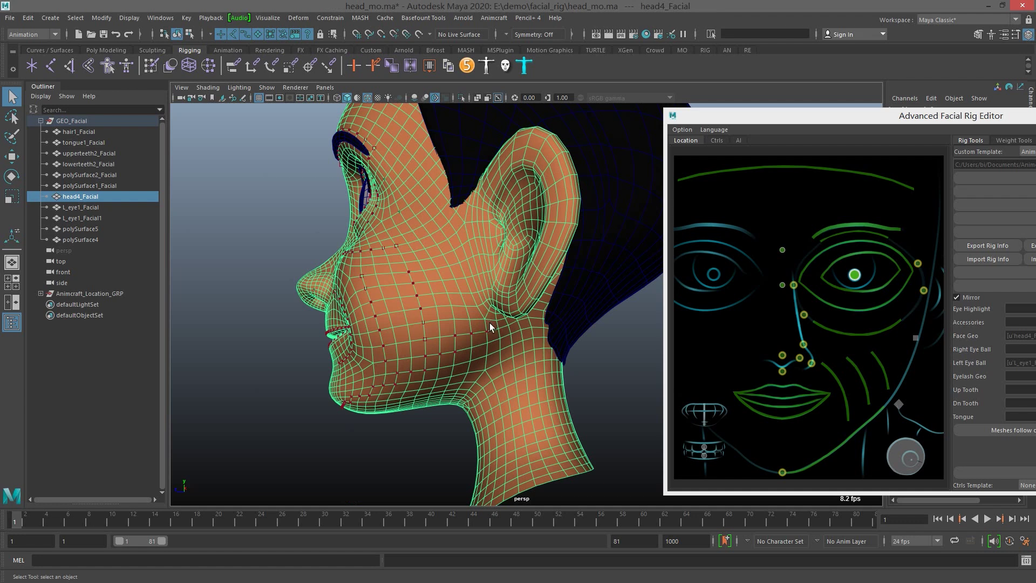
alt+drag(490, 323, 497, 325)
right_drag(497, 325, 461, 306)
click(495, 335)
shift+click(481, 315)
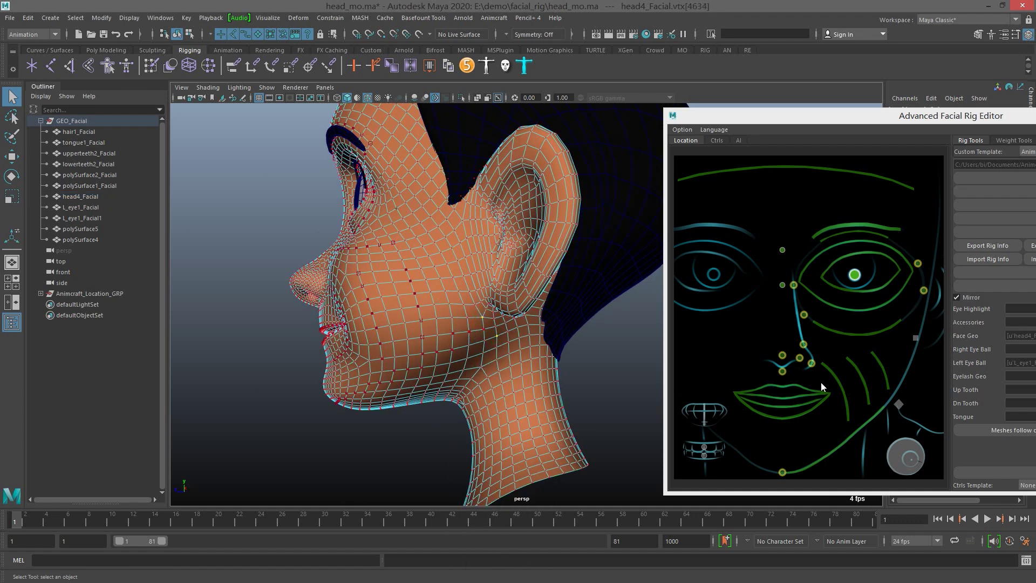
click(898, 404)
right_click(899, 406)
click(911, 411)
click(908, 395)
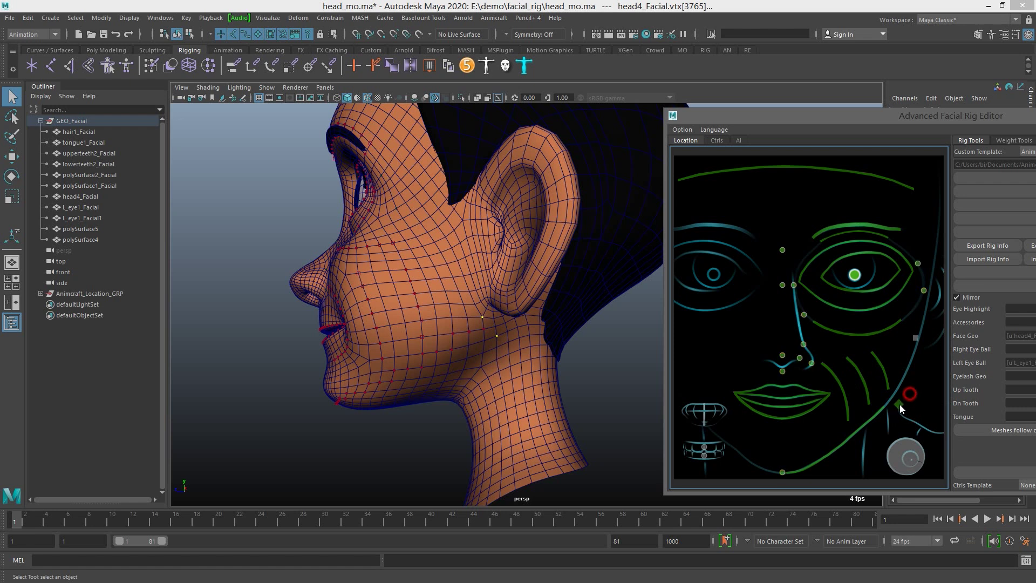
Select the jaw point locator and check its position and rotation in the side view.
click(899, 404)
key(w)
alt+drag(432, 330, 527, 357)
key(space)
key(e)
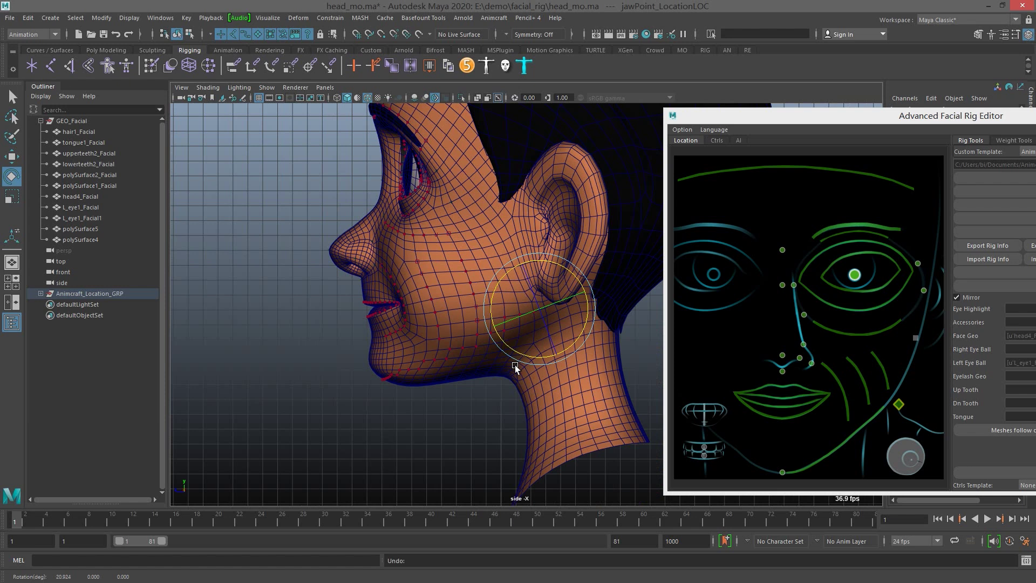
alt+middle_drag(527, 357, 501, 363)
key(space)
drag(501, 362, 533, 296)
Select the vertex just in front of the left ear and mark it as the square side-of-face point.
key(q)
click(510, 234)
right_drag(528, 223, 489, 226)
click(471, 246)
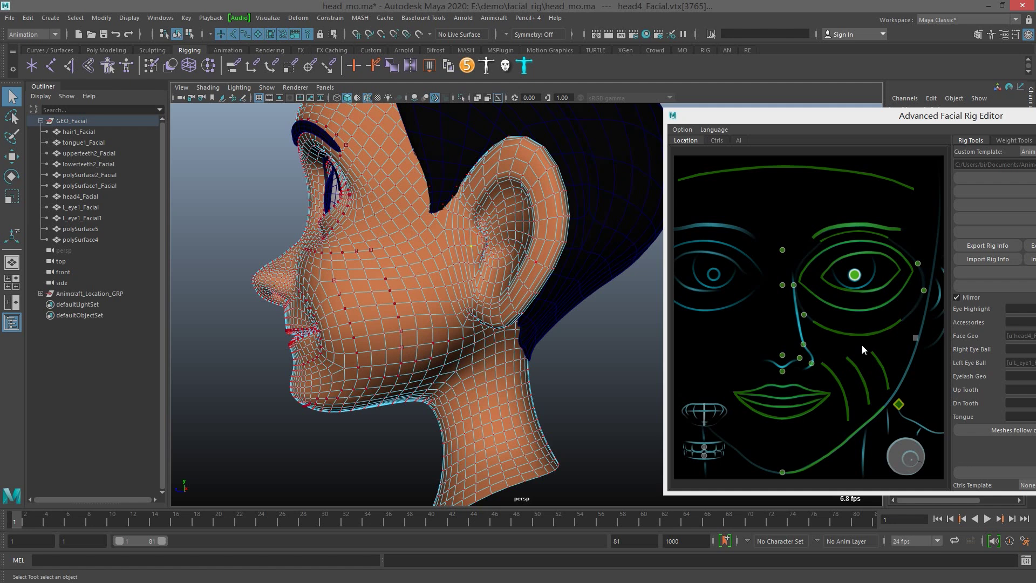
click(915, 338)
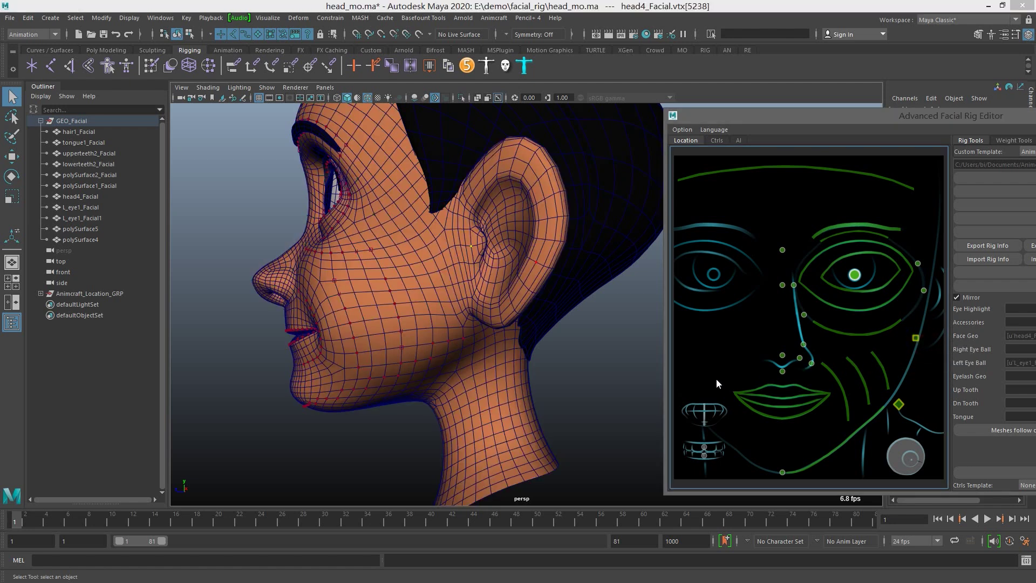
Return the head mesh to object mode and hide it to expose the teeth and tongue.
alt+drag(386, 315, 518, 309)
alt+right_drag(519, 310, 380, 308)
alt+drag(379, 307, 451, 316)
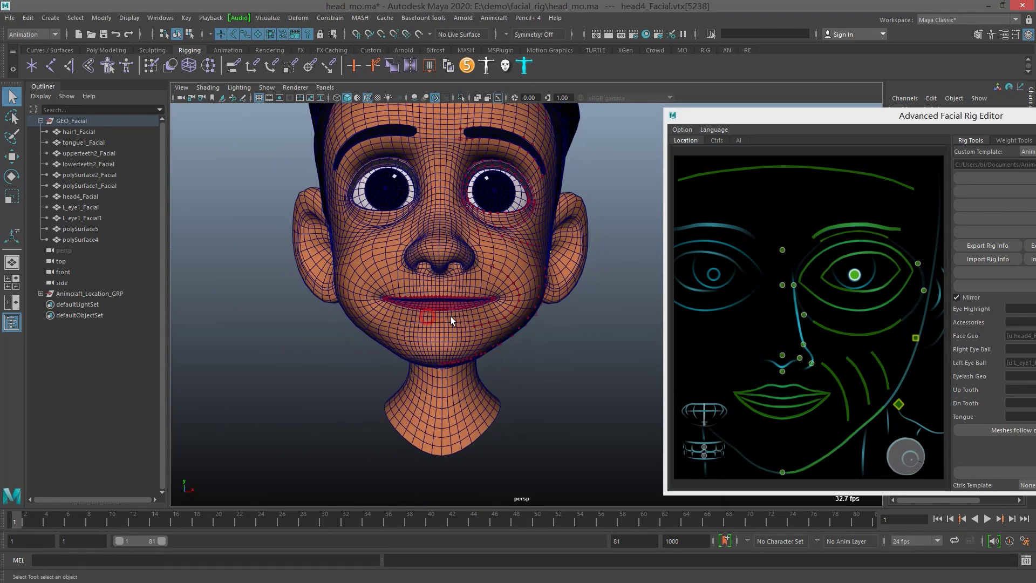
alt+right_drag(451, 316, 505, 329)
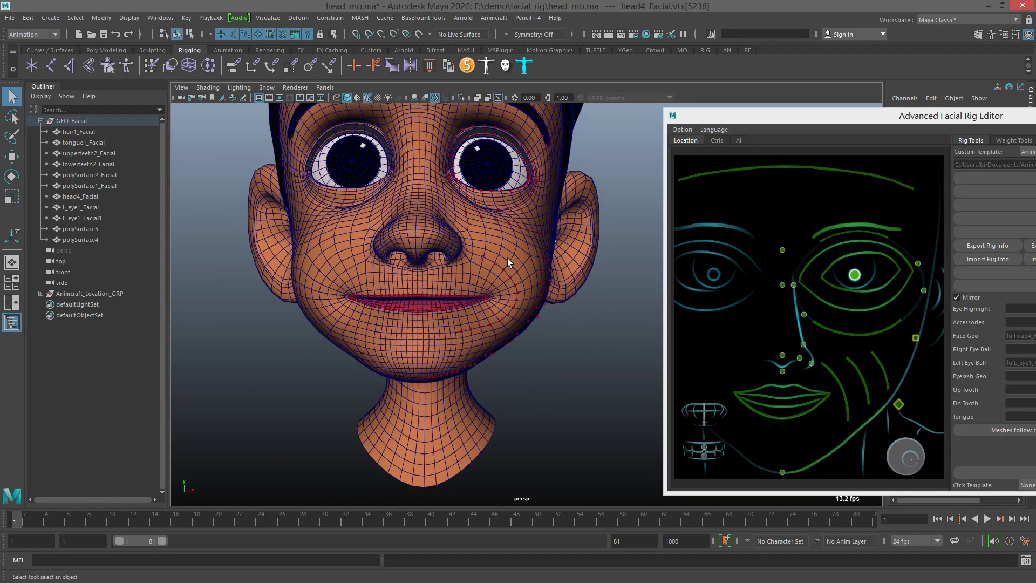
key(F8)
key(ctrl+h)
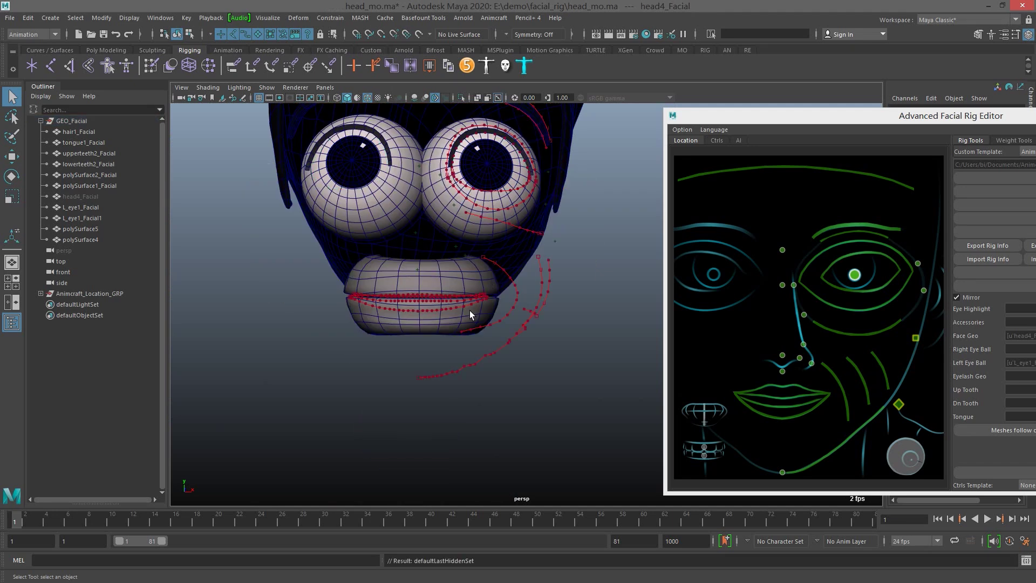
Select the edges on both sides of the tongue's back end and mark them as the tongue root.
alt+drag(441, 317, 556, 322)
alt+right_drag(556, 322, 509, 304)
alt+drag(510, 303, 446, 322)
click(364, 334)
alt+right_drag(446, 323, 513, 335)
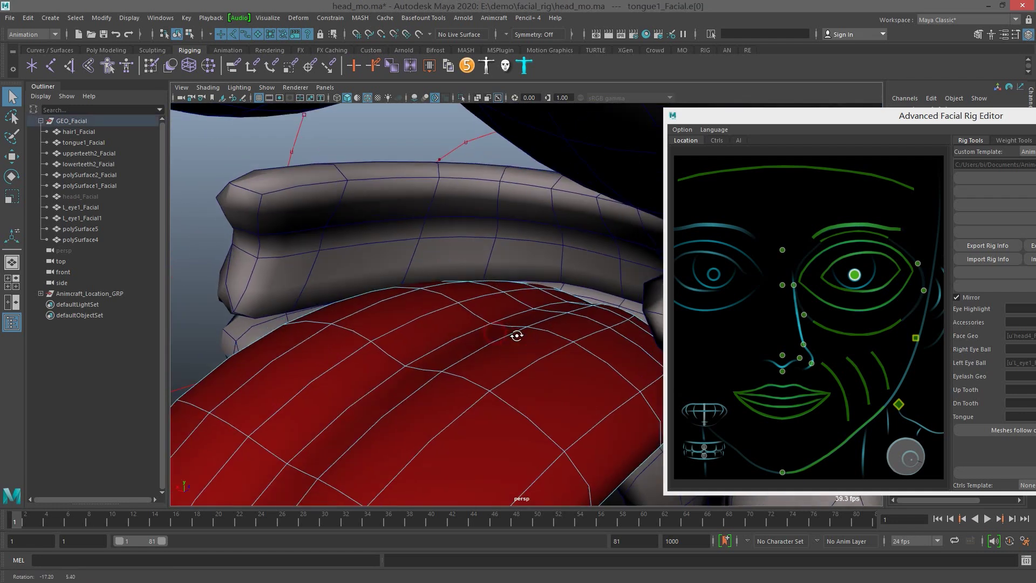
alt+drag(514, 335, 616, 342)
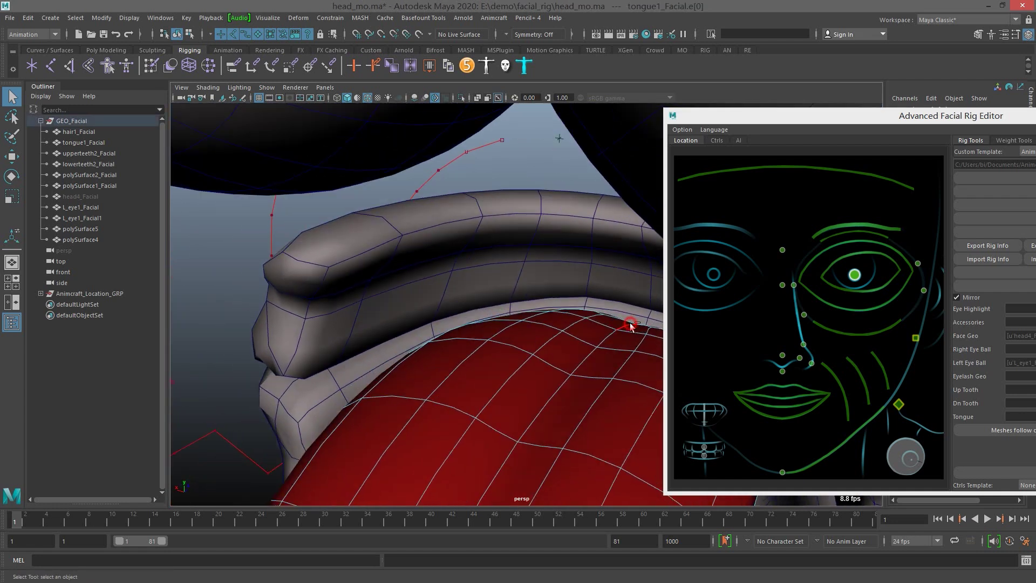
right_click(704, 410)
click(753, 410)
Select the run of edges along the middle of the tongue up to its tip and mark it as the tongue line.
alt+right_drag(539, 378, 470, 308)
scroll(468, 311, down, 3)
alt+drag(467, 311, 452, 319)
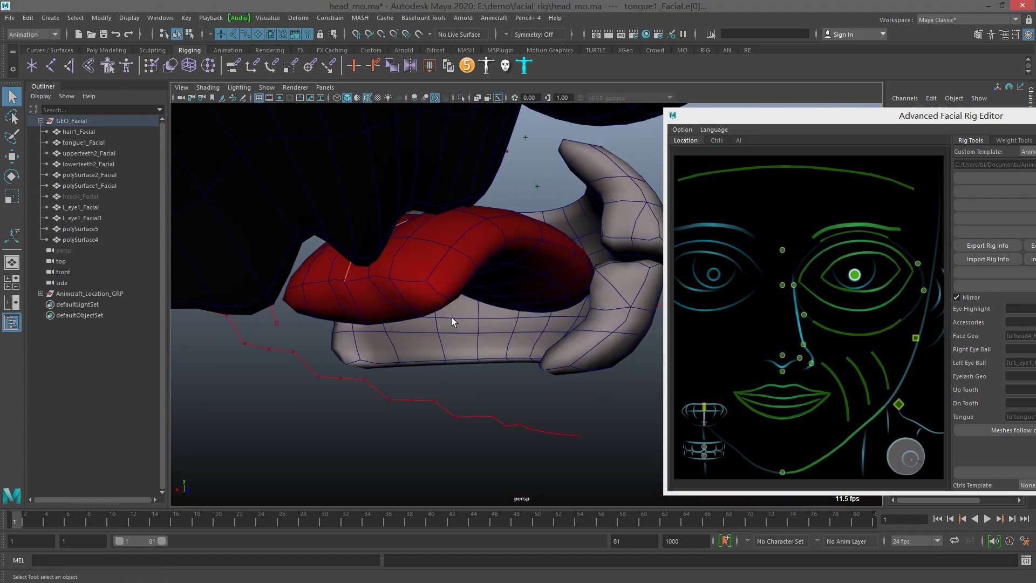
scroll(448, 315, up, 2)
alt+drag(356, 282, 427, 274)
click(348, 267)
scroll(383, 246, up, 5)
right_drag(442, 271, 407, 183)
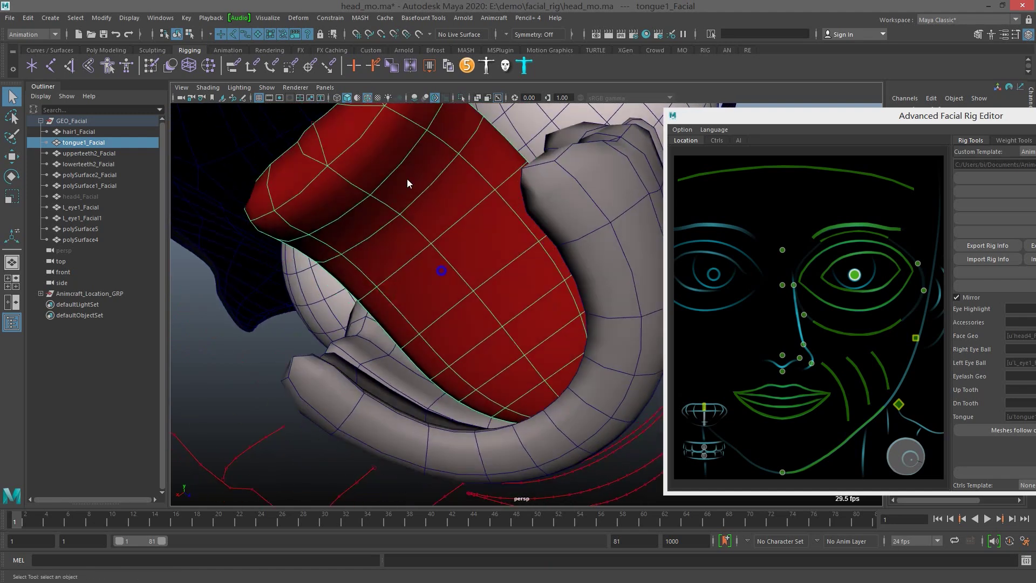
click(349, 178)
alt+middle_drag(504, 368, 457, 292)
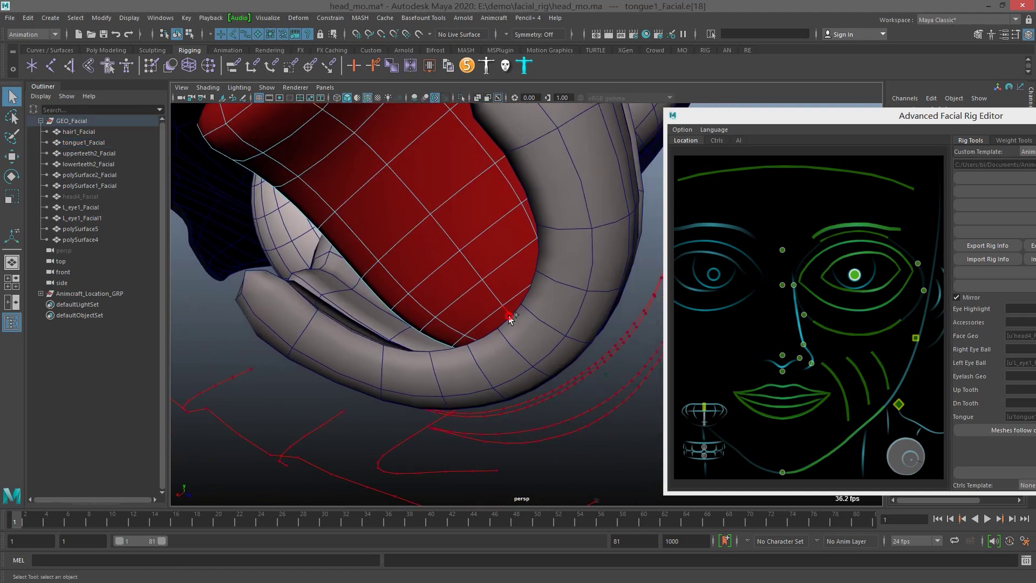
right_click(705, 426)
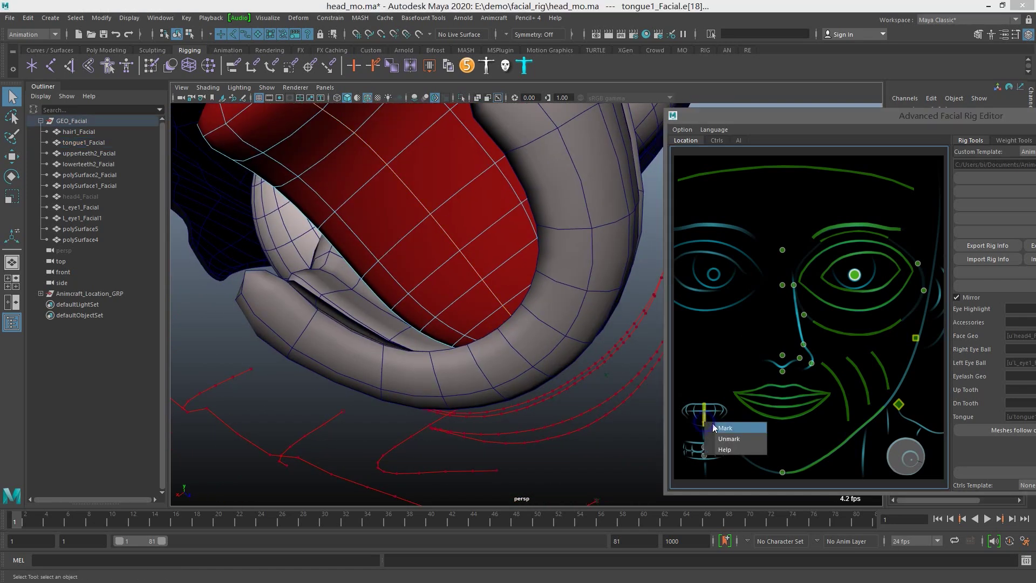
click(728, 430)
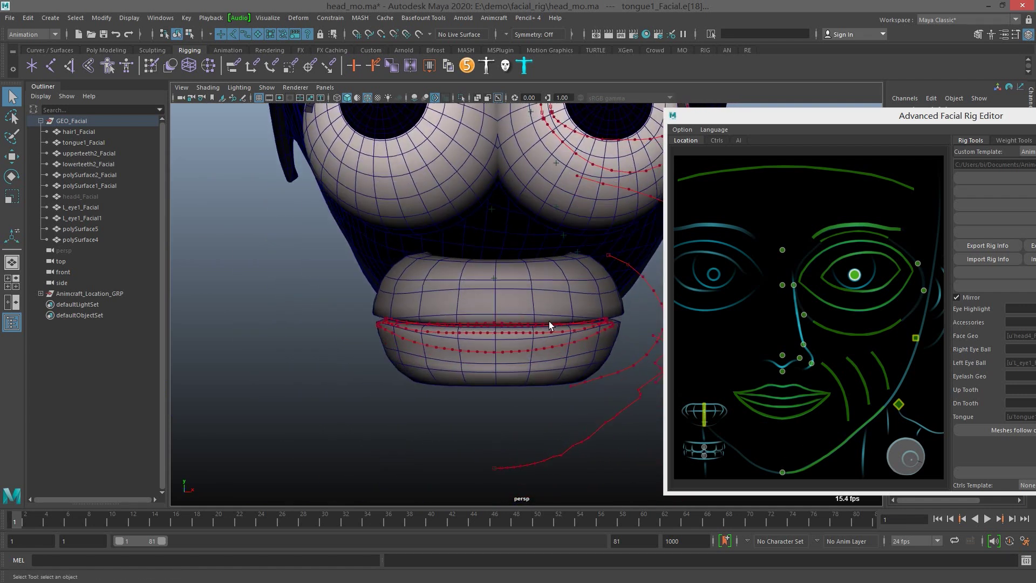
Select the lower front centre vertex of the upper teeth and mark it as the upper teeth point.
click(562, 294)
right_click(556, 294)
click(508, 323)
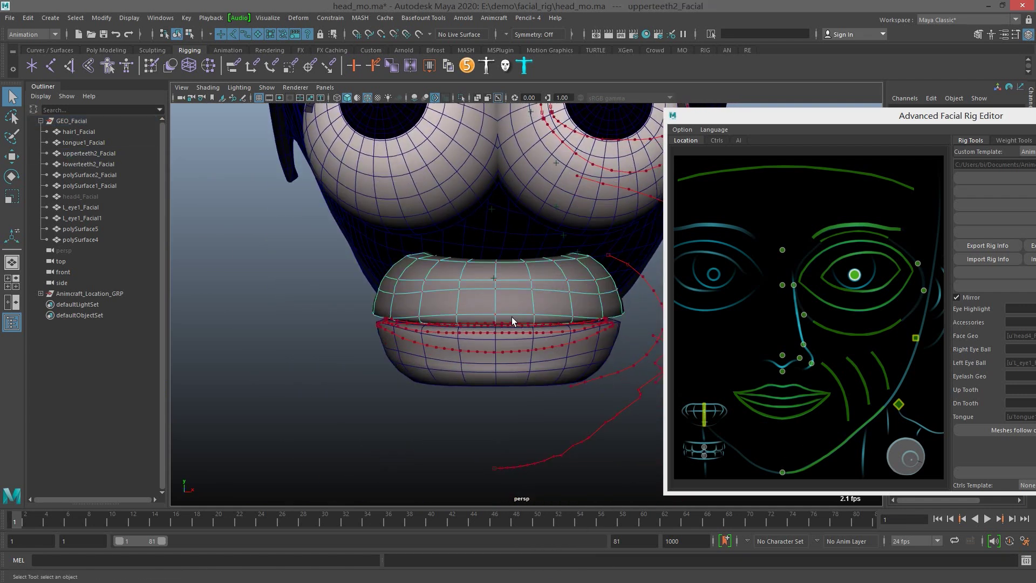
click(497, 314)
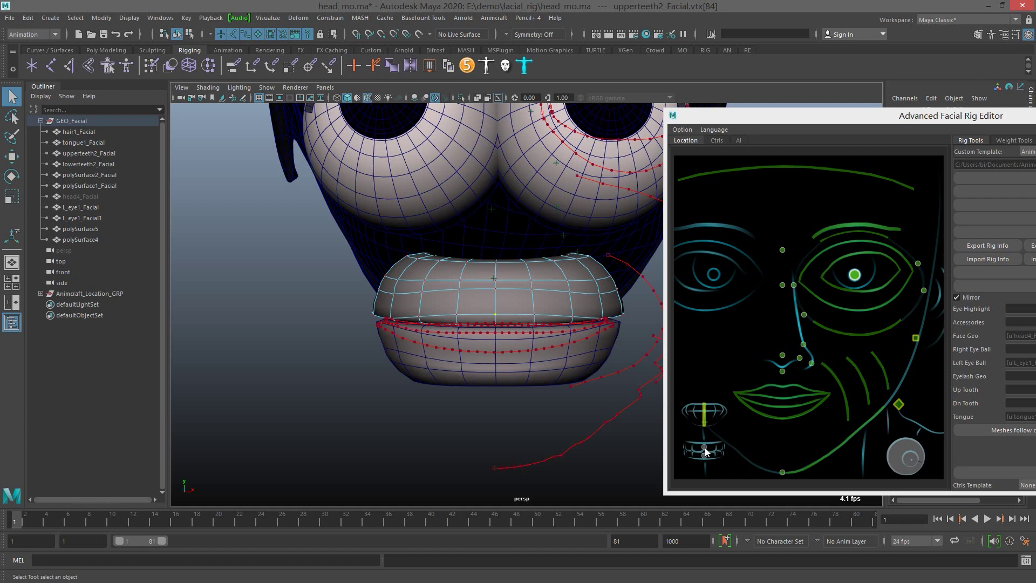
right_click(706, 453)
click(724, 455)
Select the front centre vertex of the lower teeth and mark it as the lower teeth point.
click(572, 363)
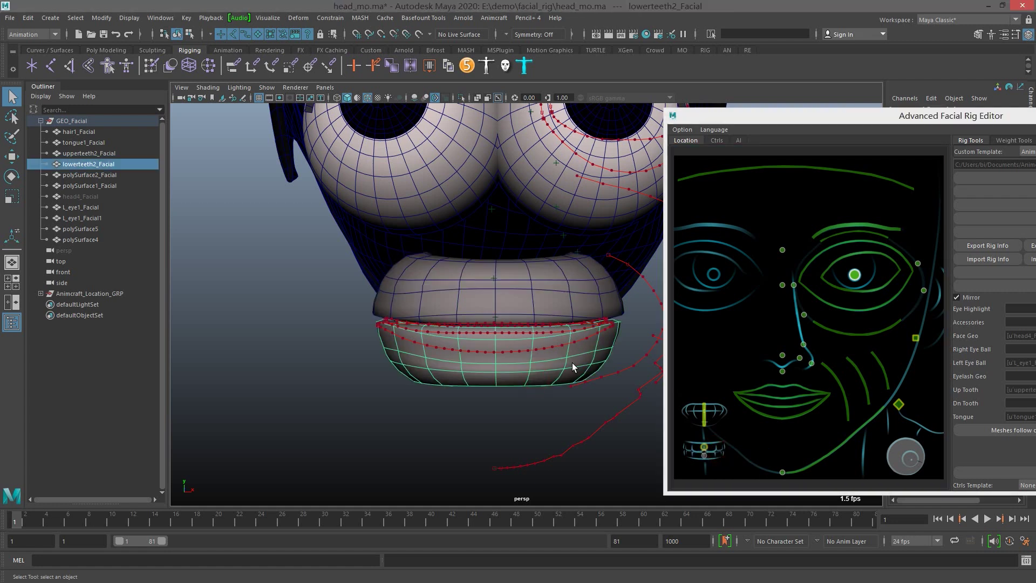
right_click(567, 271)
click(534, 271)
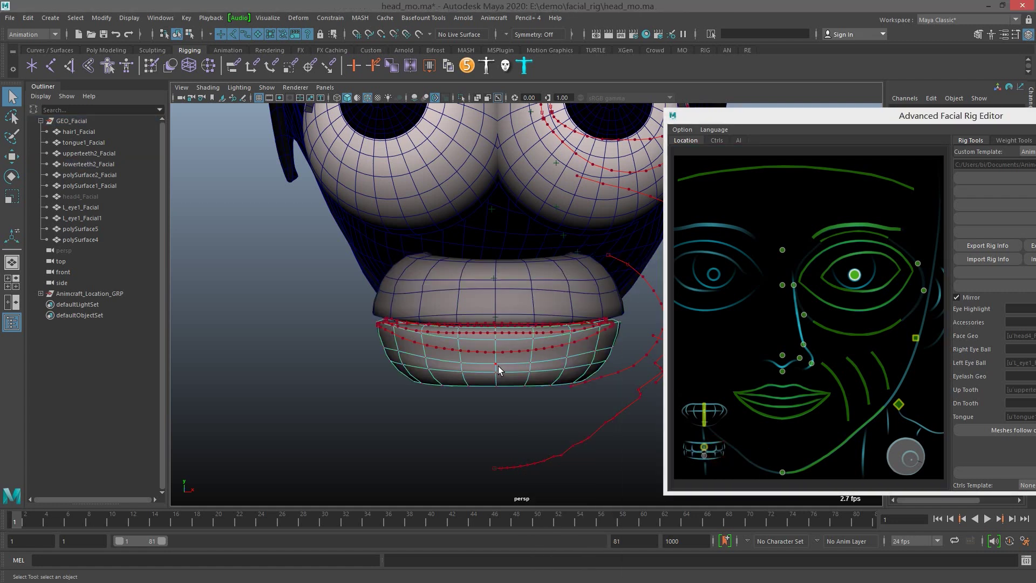
click(496, 365)
right_click(706, 459)
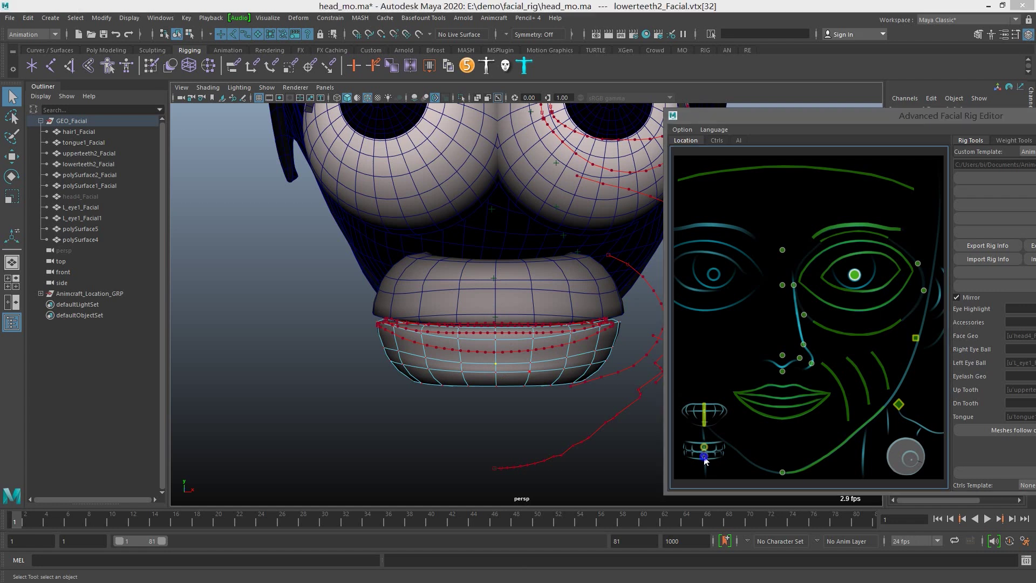
click(723, 462)
Select the left eyeball and bring the hidden head mesh back into view.
scroll(492, 390, down, 3)
alt+middle_drag(490, 258, 502, 348)
click(551, 268)
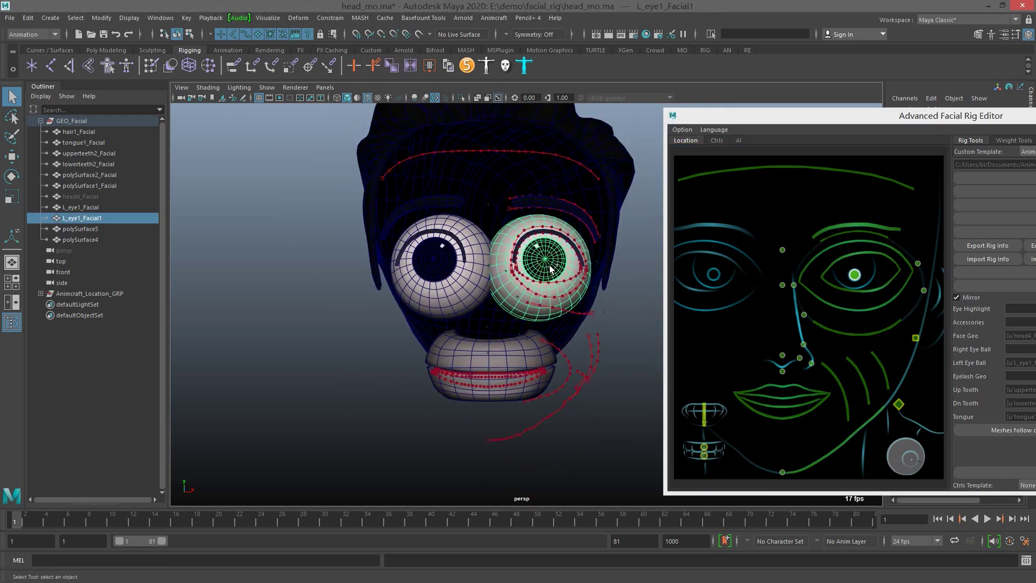
key(ctrl+shift+h)
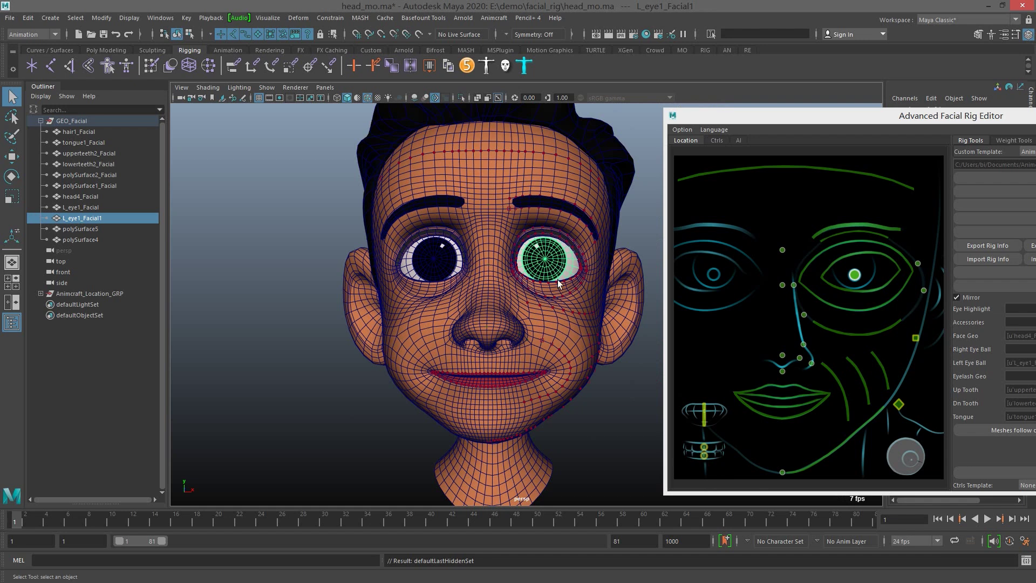
Move the Advanced Facial Rig Editor window clear of the left eye and pick the iris marker on the face template.
alt+drag(534, 325, 499, 261)
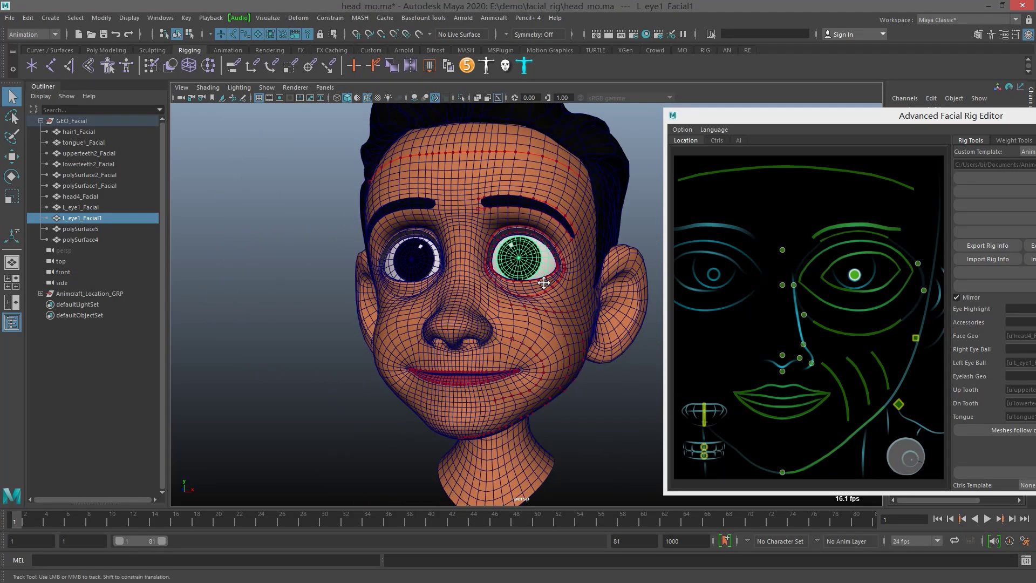
scroll(518, 302, up, 6)
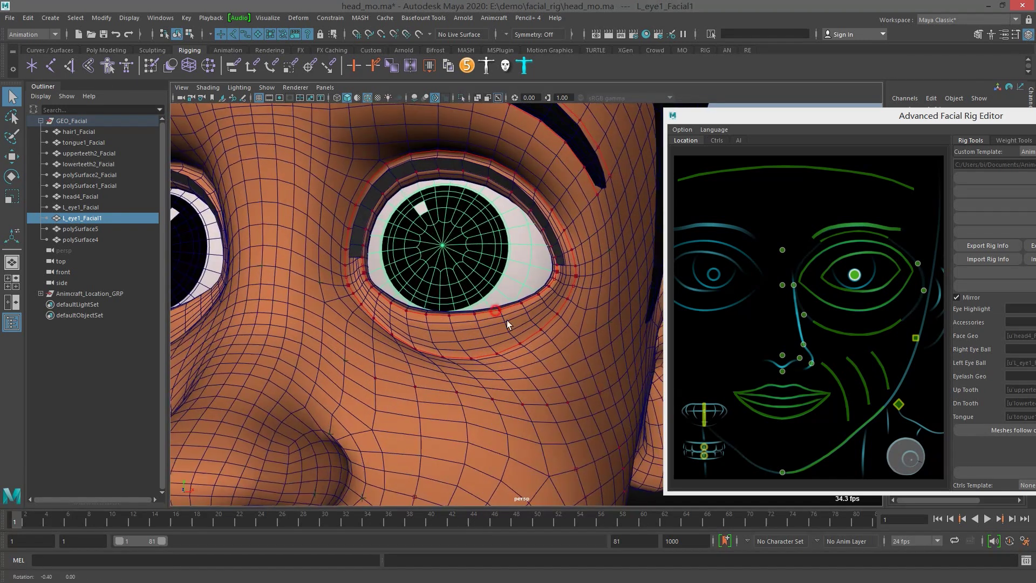
scroll(507, 319, up, 1)
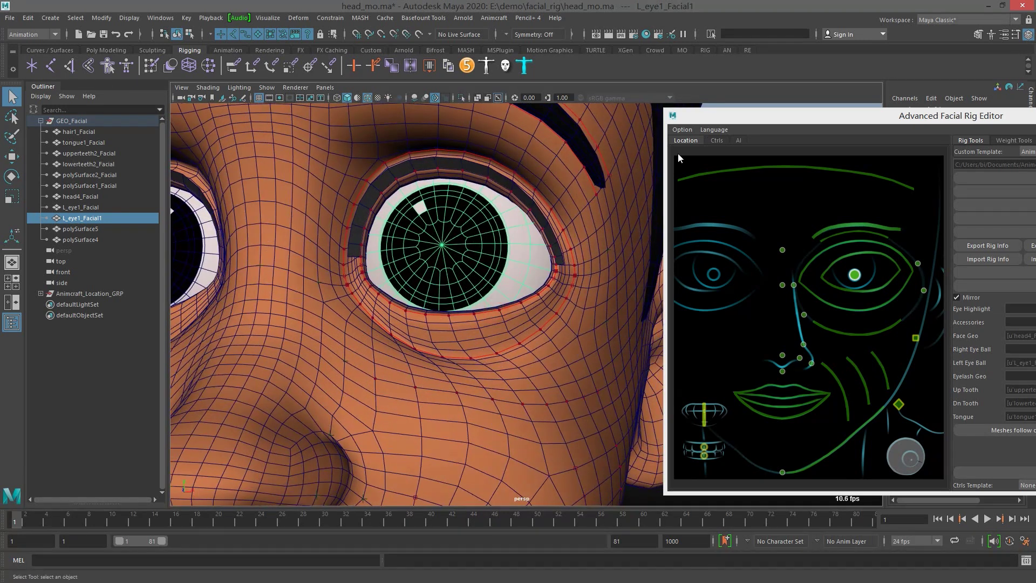
drag(814, 122, 765, 86)
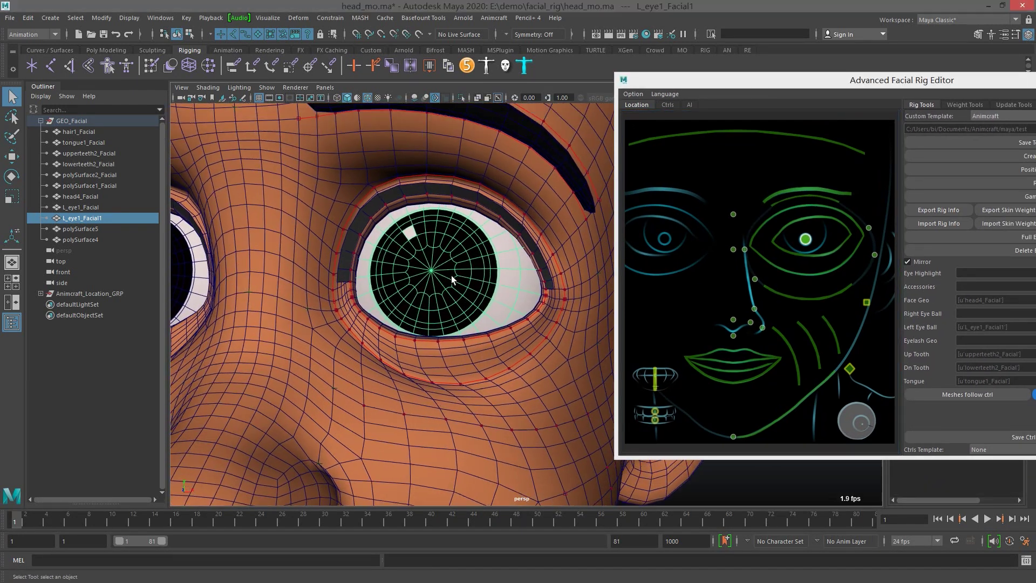
scroll(470, 285, up, 1)
scroll(472, 288, up, 2)
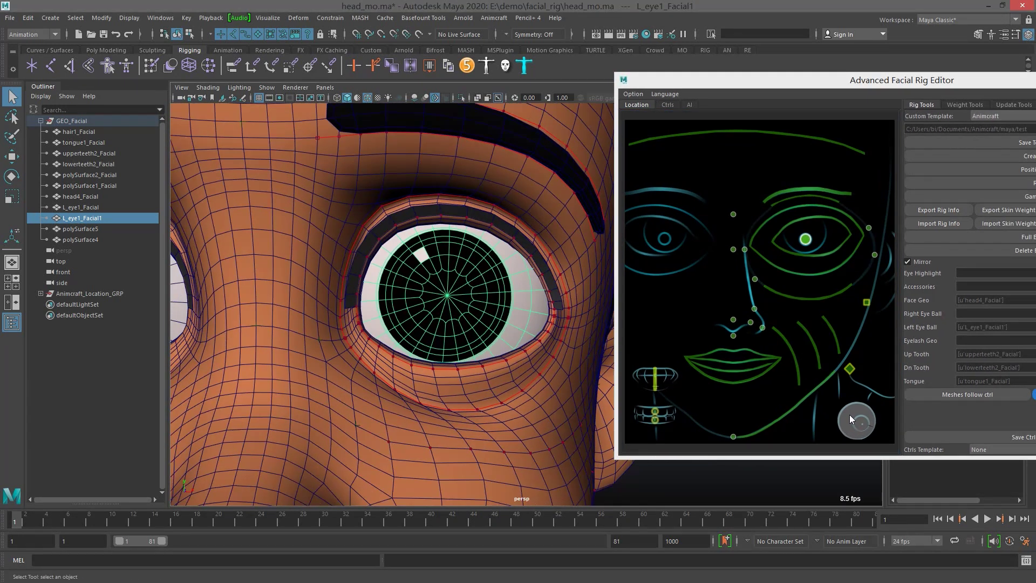
click(850, 414)
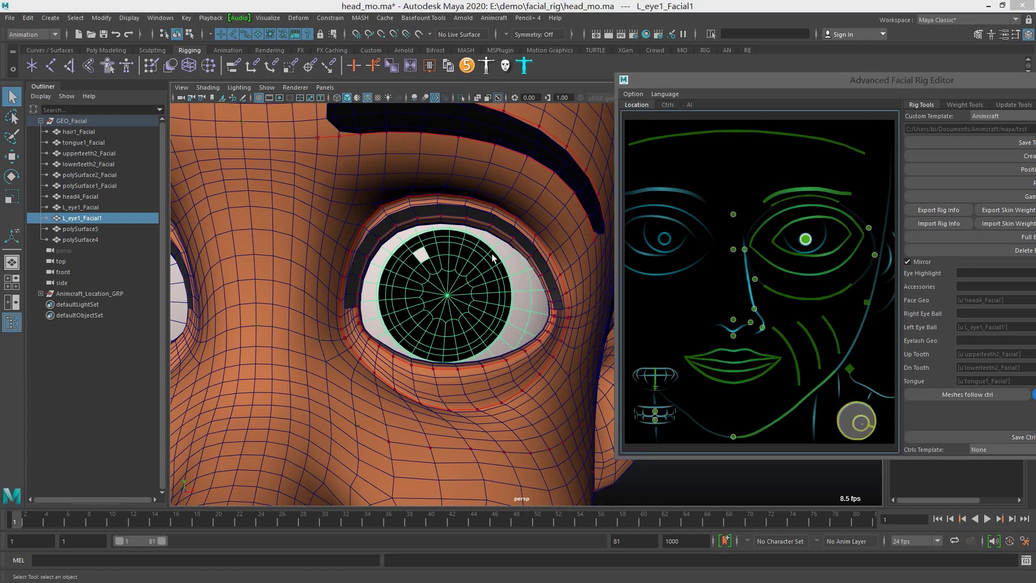
Select the left eyeball's centre vertices and grow the selection to cover the whole iris.
click(453, 285)
scroll(453, 285, up, 1)
right_drag(470, 266, 424, 267)
click(507, 327)
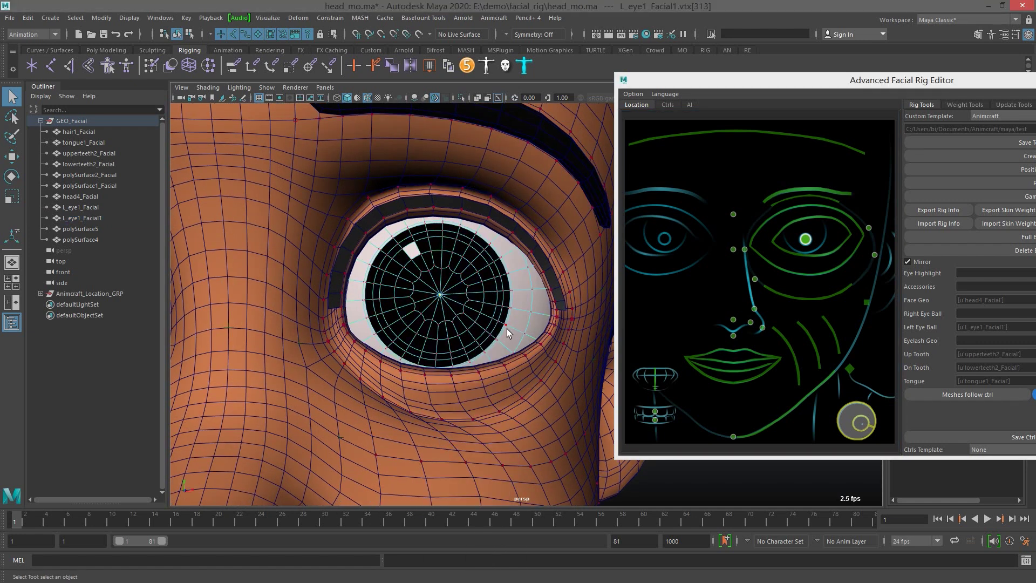
key(shift+period)
key(shift+period)
key(shift+period)
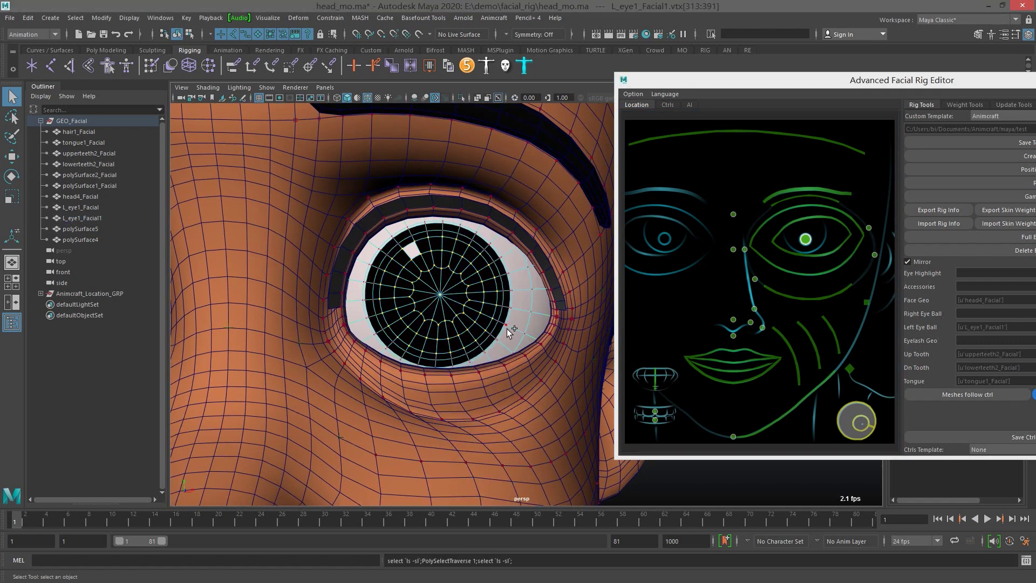
key(shift+period)
mouse_move(506, 329)
alt+mouse_down()
mouse_move(500, 316)
mouse_move(536, 348)
mouse_move(513, 350)
mouse_move(512, 313)
alt+mouse_up()
key(shift+comma)
Try scaling the selected iris vertices of the left eyeball.
key(r)
mouse_move(398, 286)
mouse_down()
mouse_move(387, 286)
mouse_move(398, 285)
mouse_up()
key(ctrl+z)
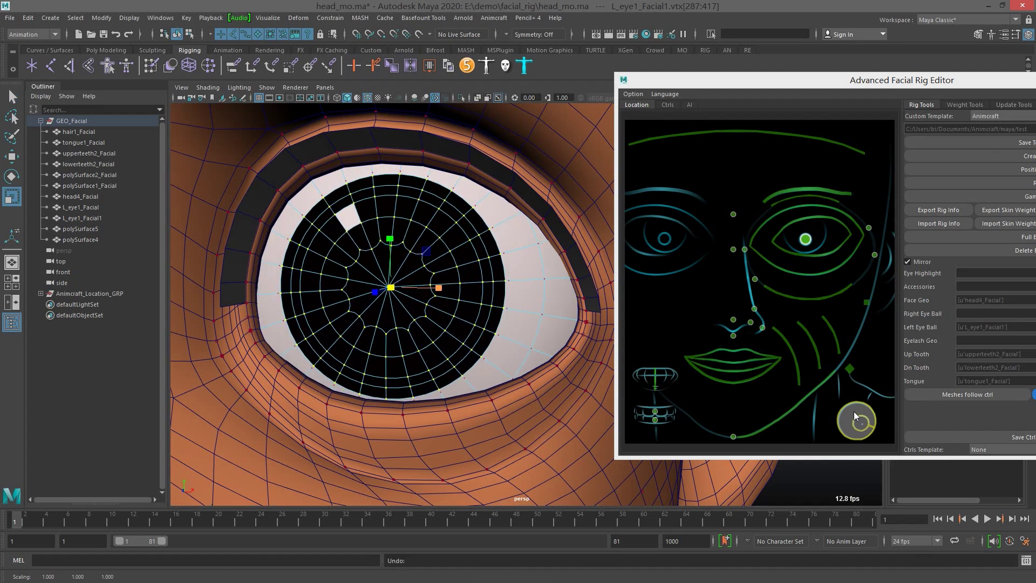
Mark the selected left eyeball vertices as the iris area.
right_click(863, 409)
click(870, 414)
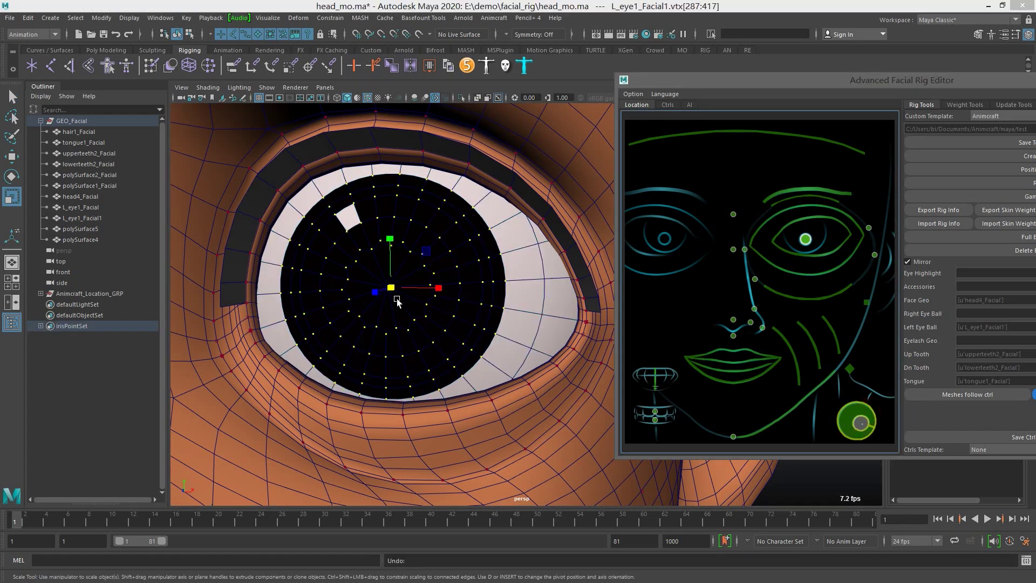
alt+drag(402, 300, 415, 300)
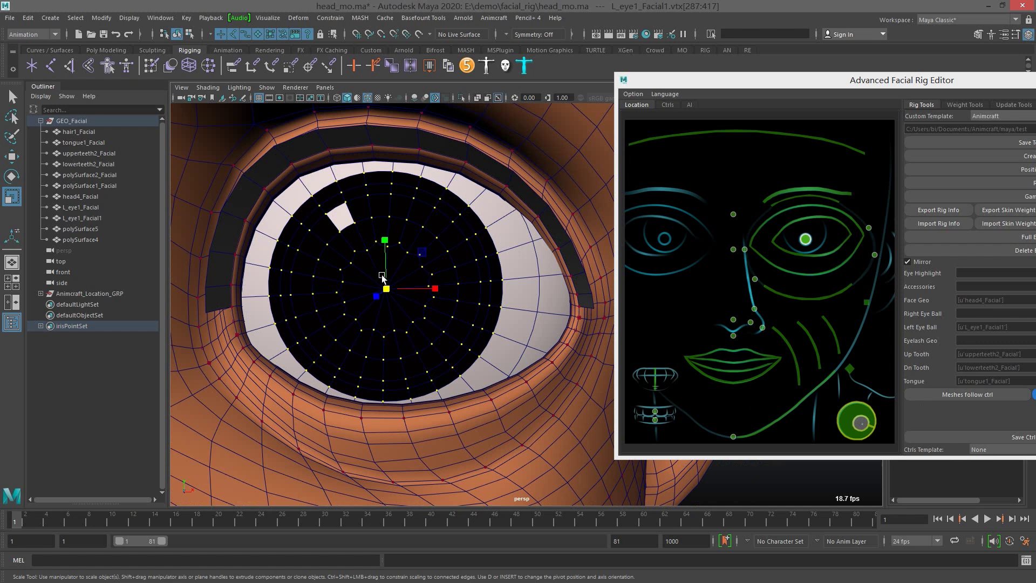
Select the left eyeball's centre vertex, grow the selection to the inner ring and mark these vertices as the pupil area.
key(q)
key(F8)
right_click(450, 268)
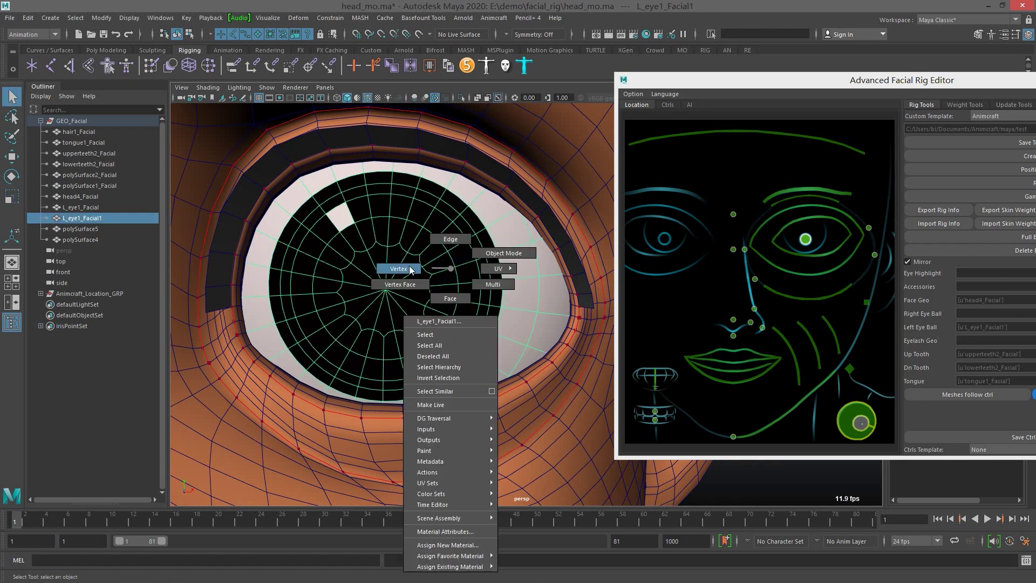
right_drag(416, 269, 393, 288)
click(386, 289)
key(shift+period)
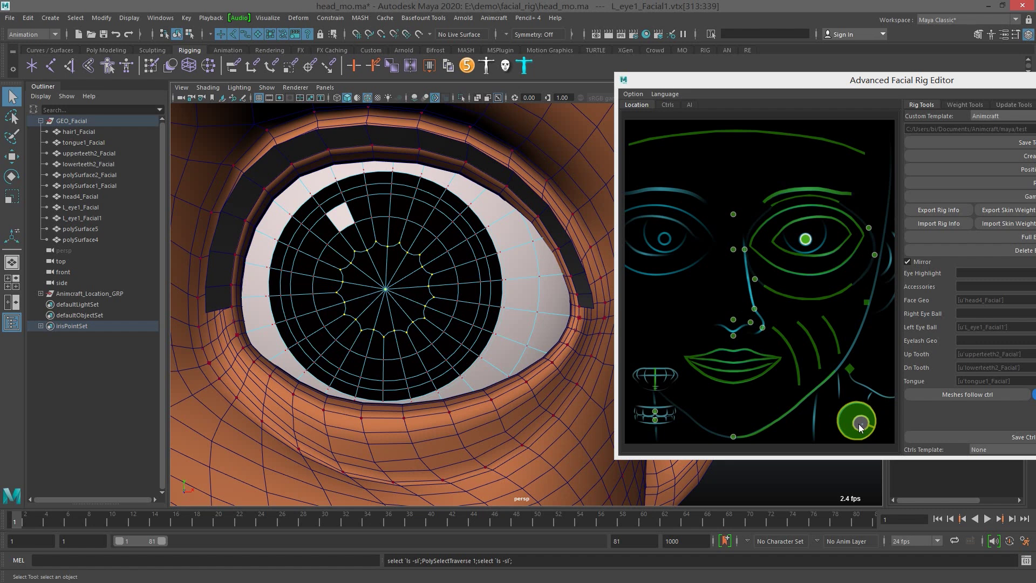
click(860, 425)
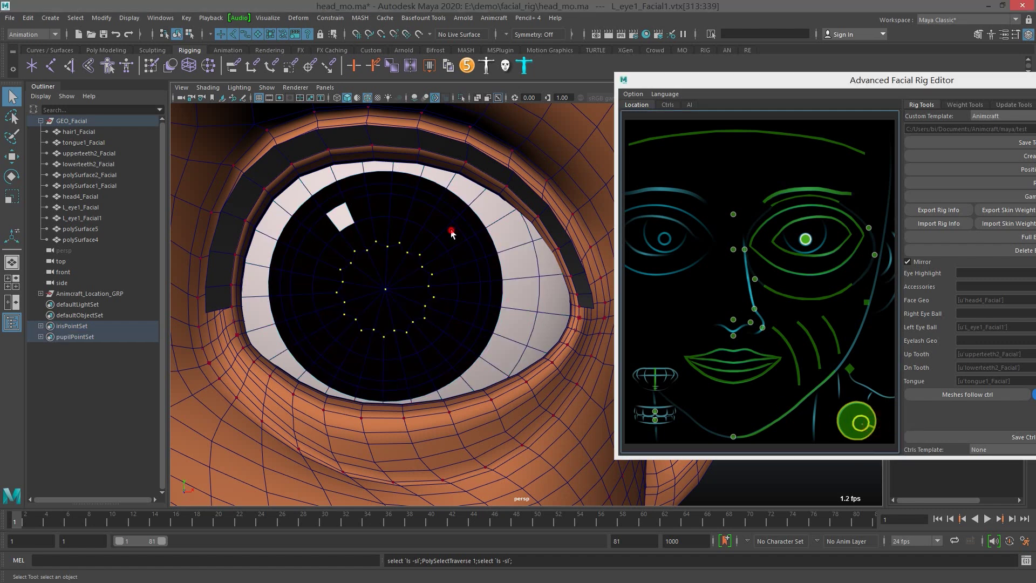
Leave vertex editing on the left eyeball and deselect the mesh.
key(F8)
scroll(433, 263, down, 10)
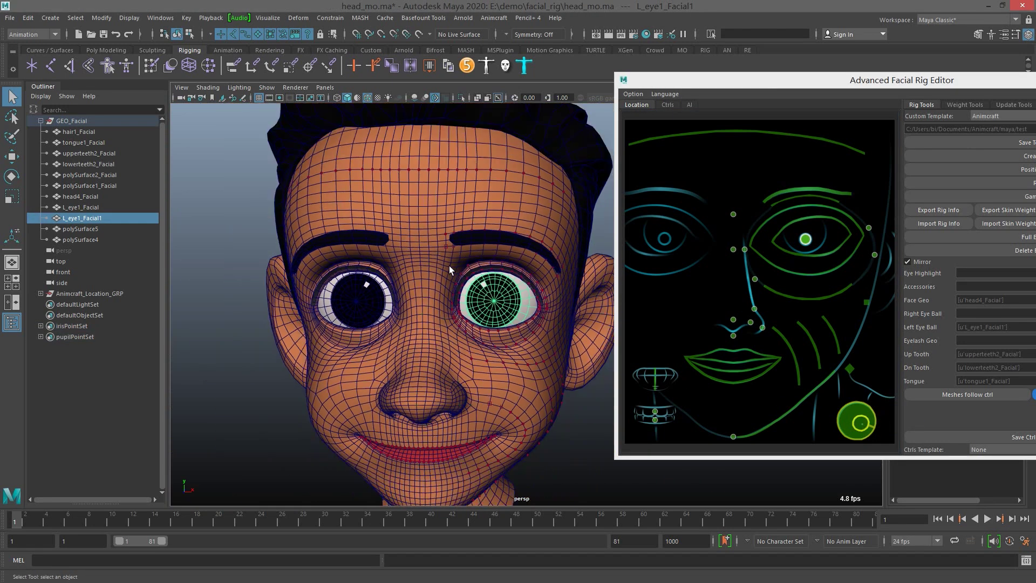
alt+drag(525, 341, 527, 331)
alt+right_drag(527, 330, 488, 278)
alt+drag(488, 278, 481, 264)
alt+right_drag(481, 263, 464, 248)
alt+drag(499, 278, 483, 273)
alt+right_drag(483, 273, 523, 285)
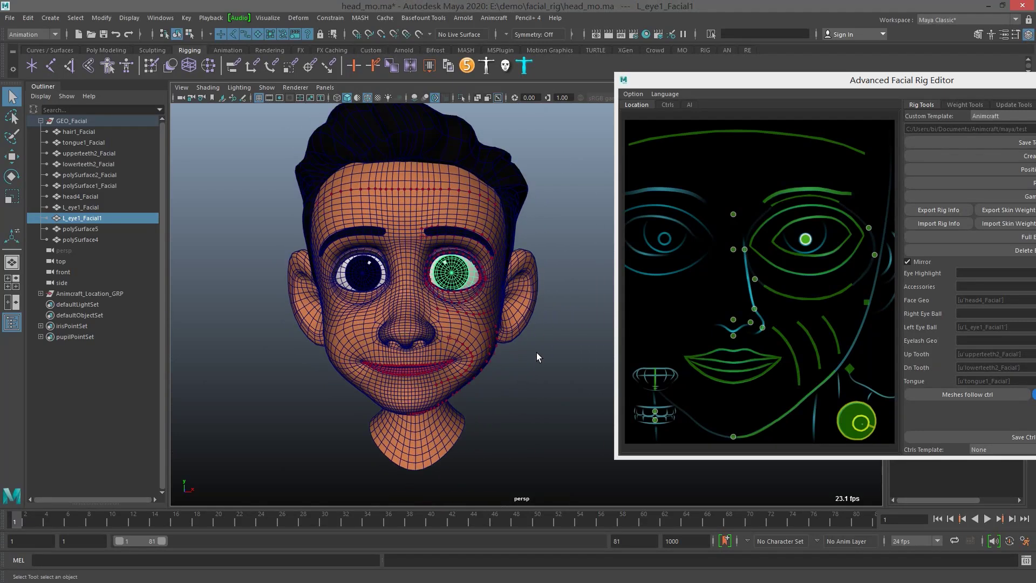
click(537, 353)
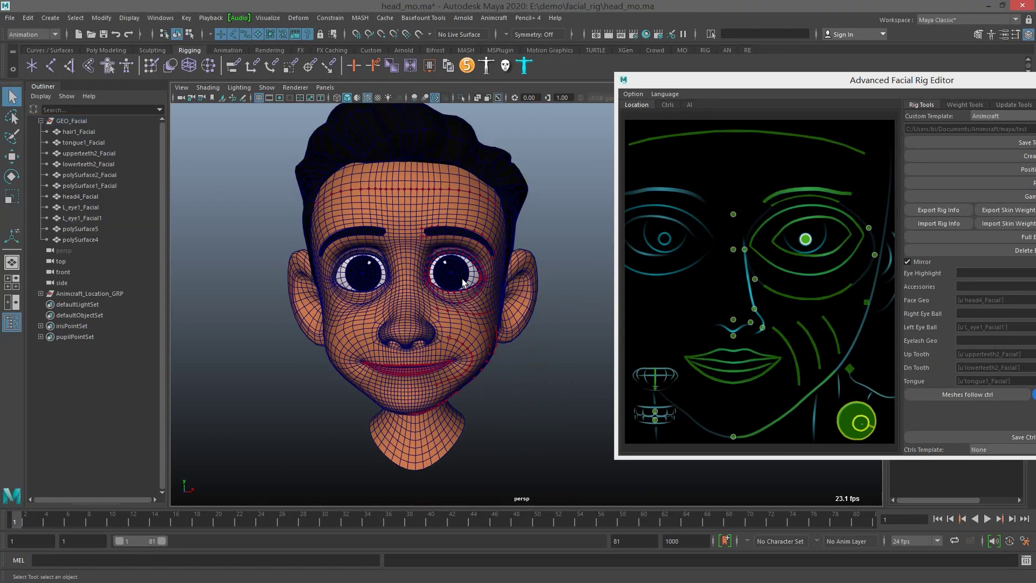